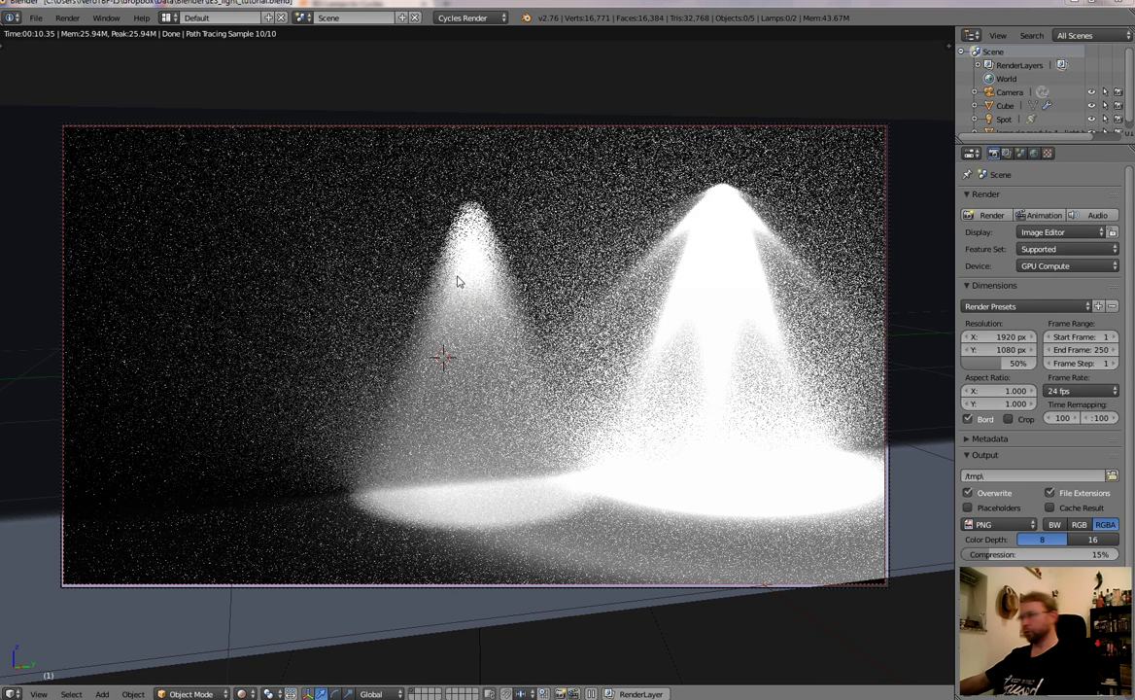
# Step: Switch the 3D viewport shading from rendered to wireframe
pyautogui.click(783, 334)
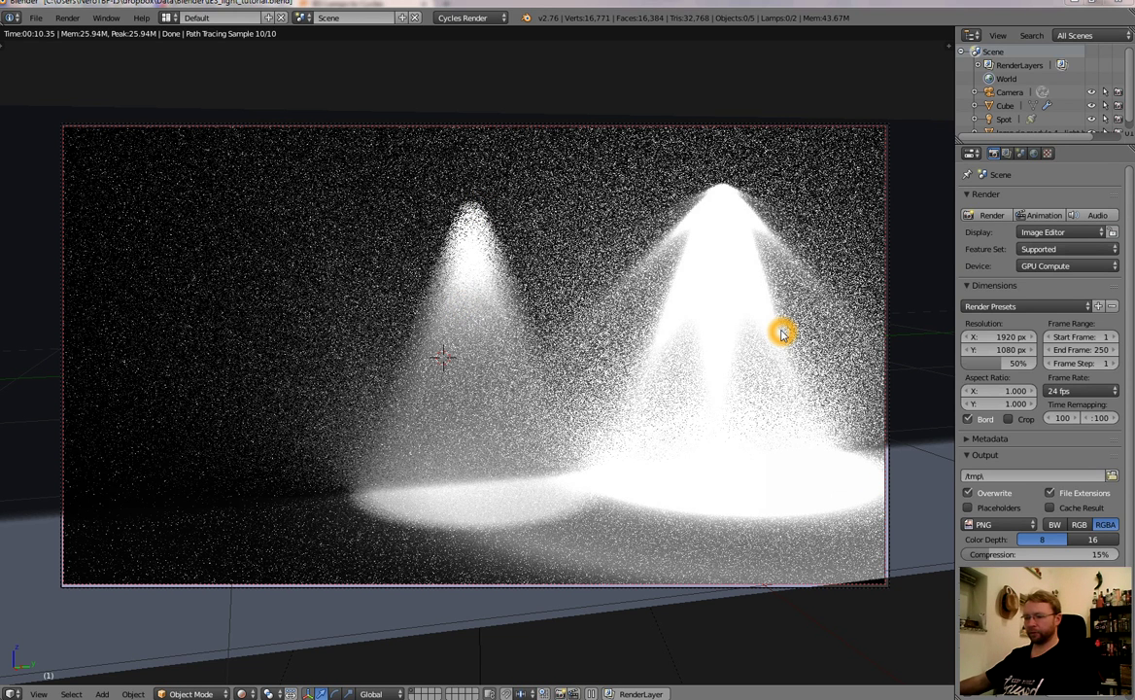
pyautogui.click(248, 694)
pyautogui.click(263, 664)
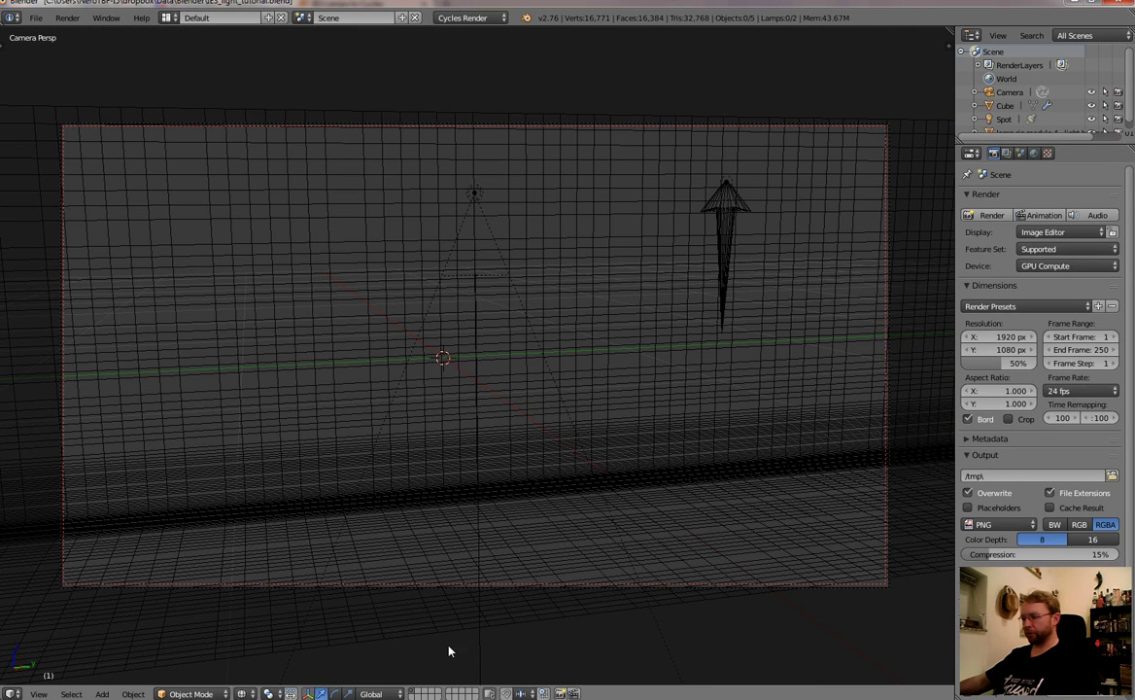
# Step: In Firefox, try to save the ies2cycles.py add-on script linked in the IES Lamps to Cycles forum thread
pyautogui.click(603, 671)
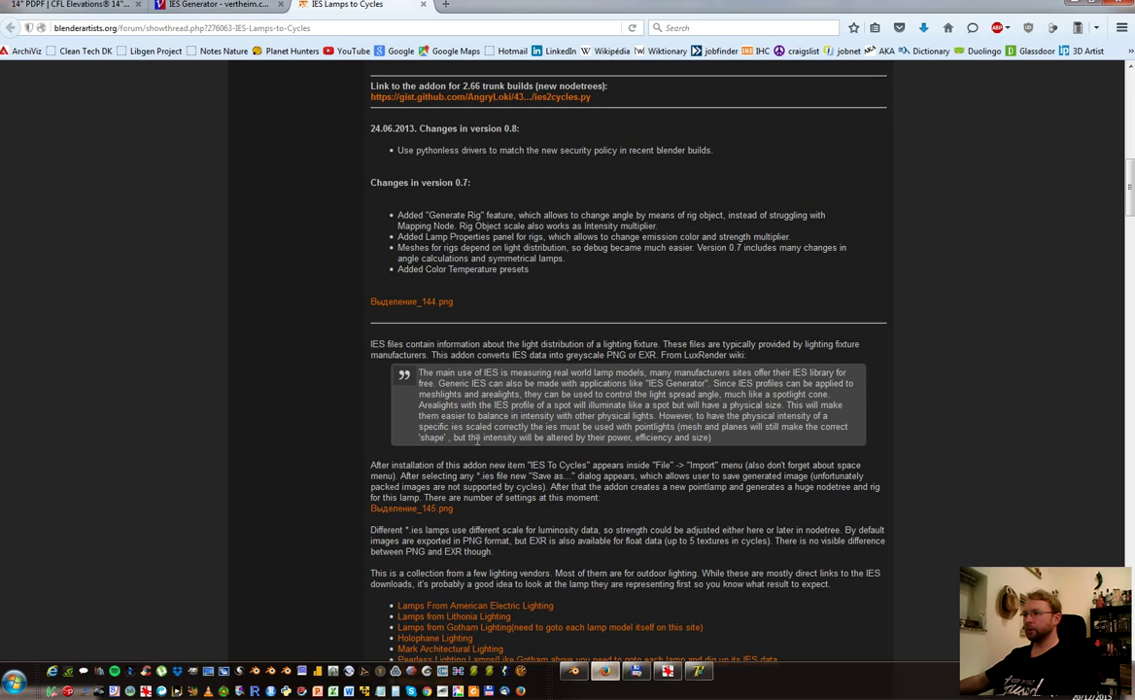
pyautogui.click(562, 97)
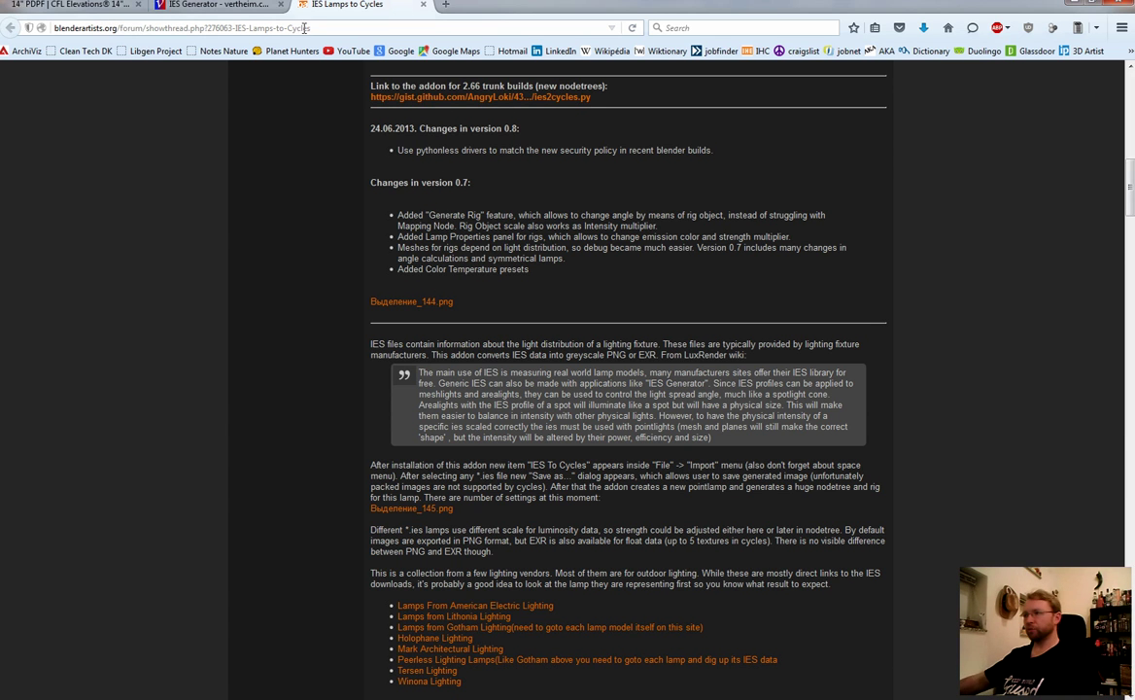
pyautogui.rightClick(469, 100)
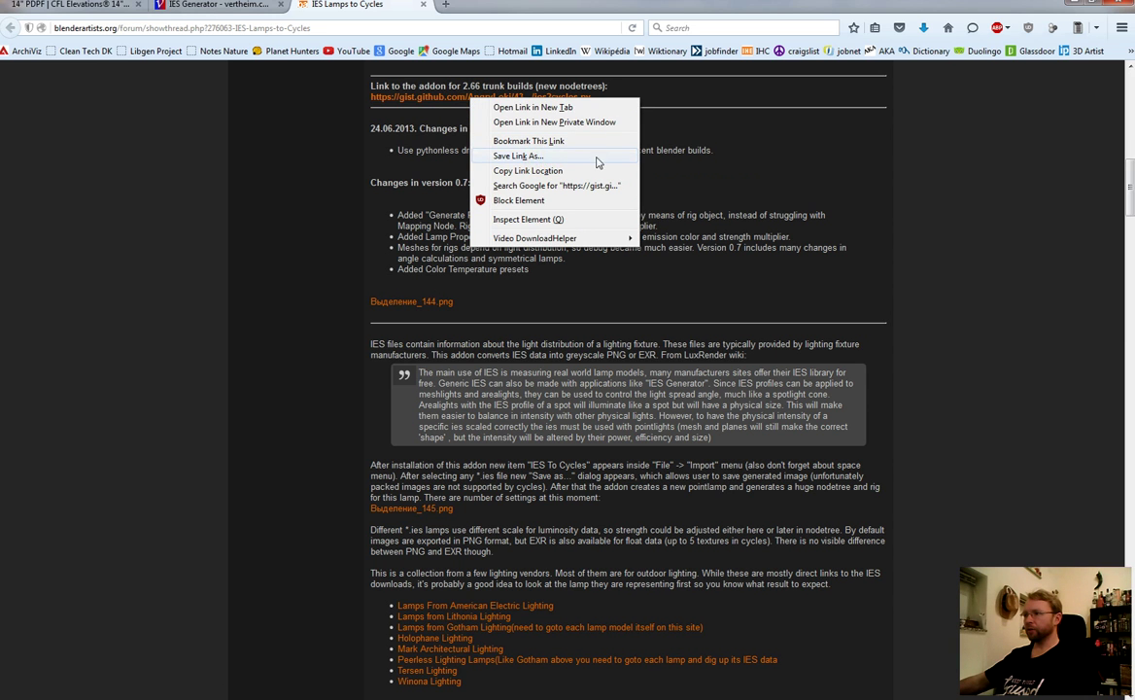
pyautogui.click(538, 156)
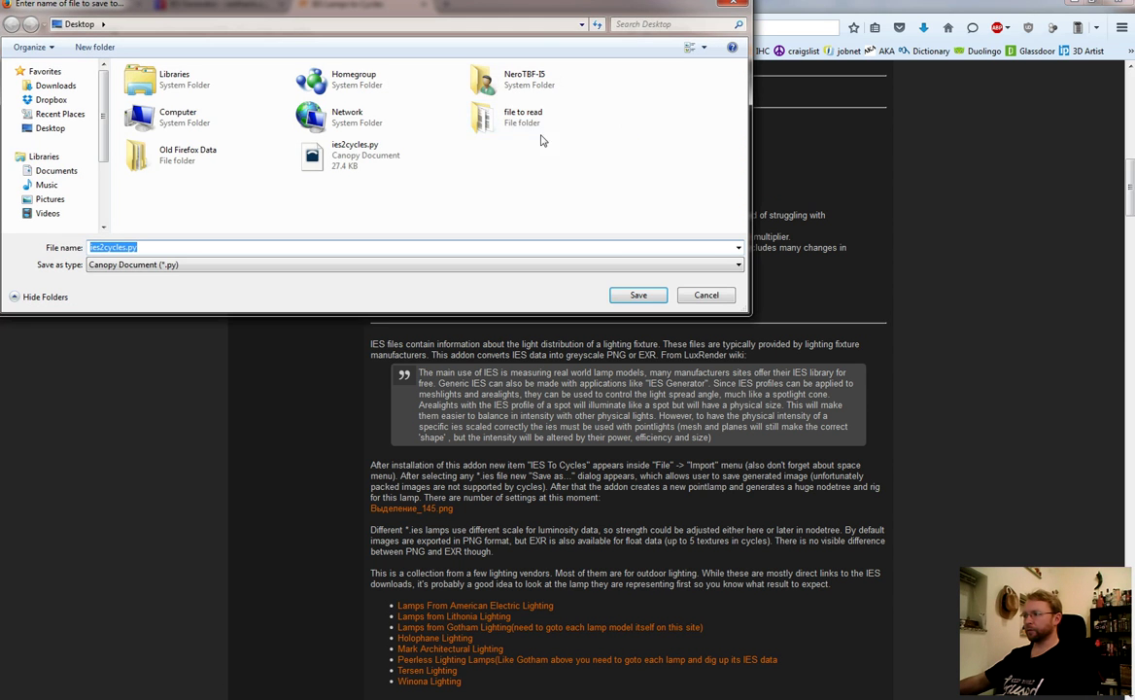
pyautogui.click(704, 365)
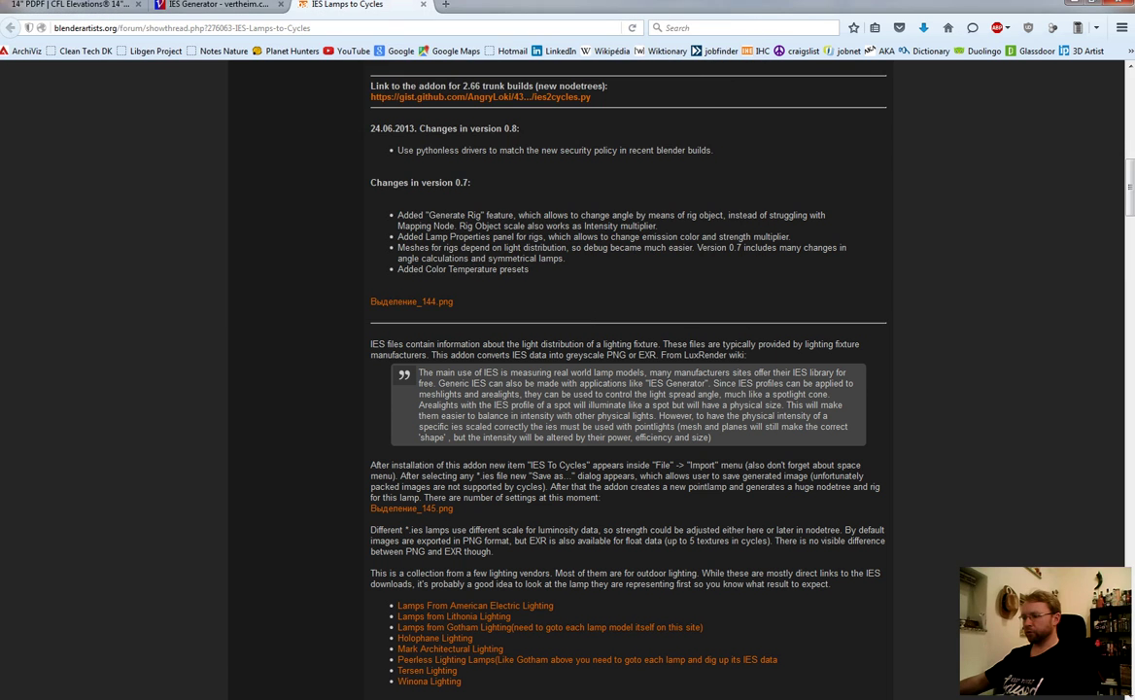
# Step: Switch to Blender, open the add-on preferences, bring up the file browser for installing an add-on, and cancel it
pyautogui.click(573, 671)
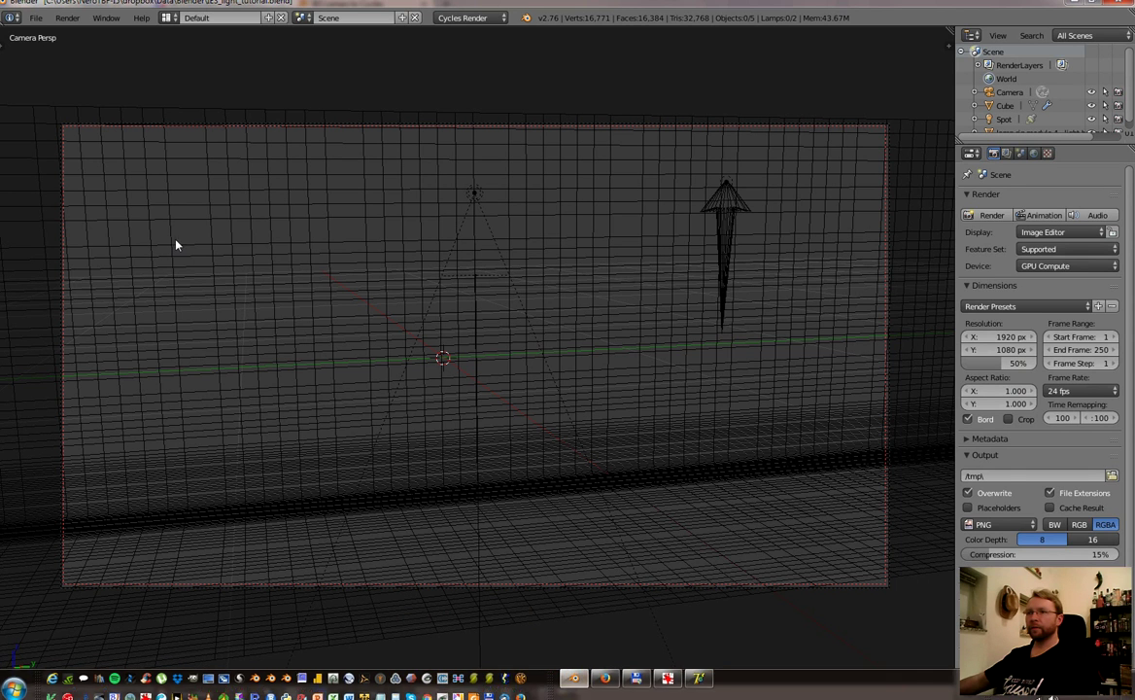
pyautogui.click(36, 18)
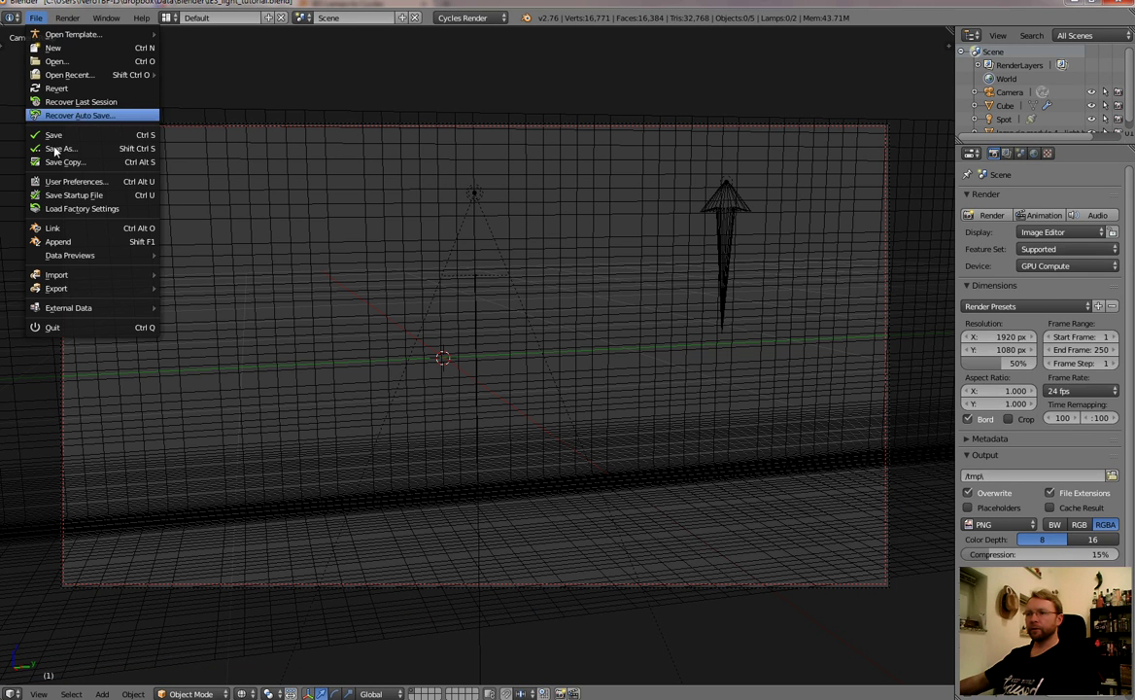
pyautogui.click(59, 182)
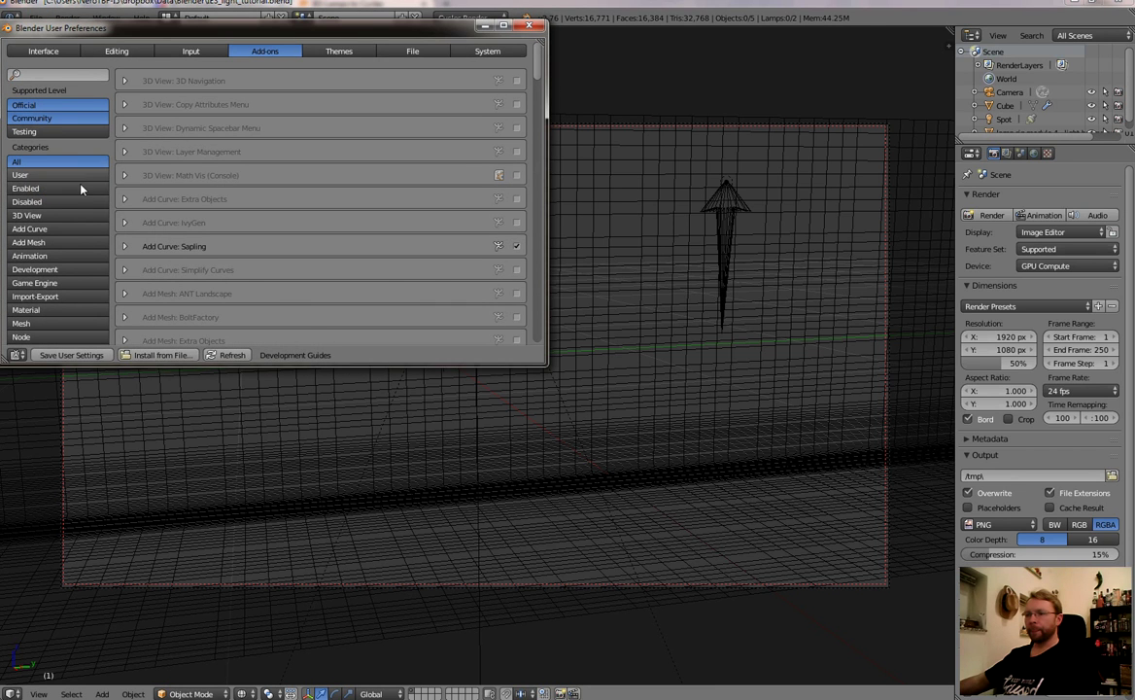
pyautogui.click(162, 355)
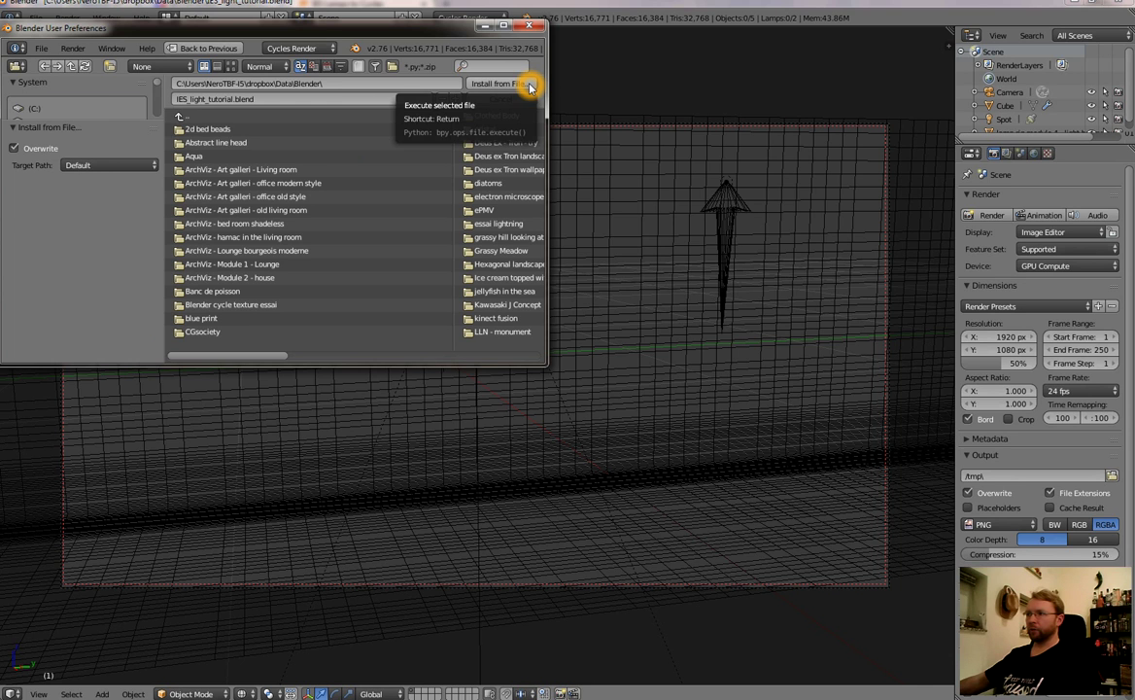
pyautogui.click(491, 99)
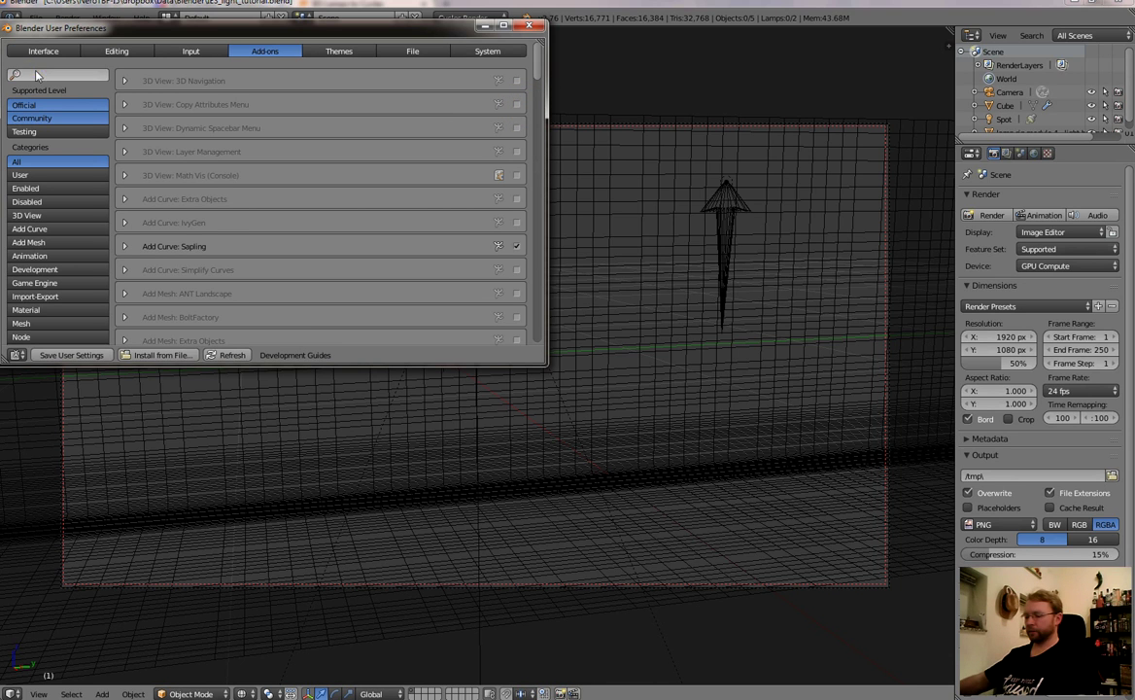
# Step: Filter the add-ons by "ies" to find IES to Cycles, save the user settings and close the preferences
pyautogui.click(36, 74)
pyautogui.click(58, 77)
pyautogui.write('ies')
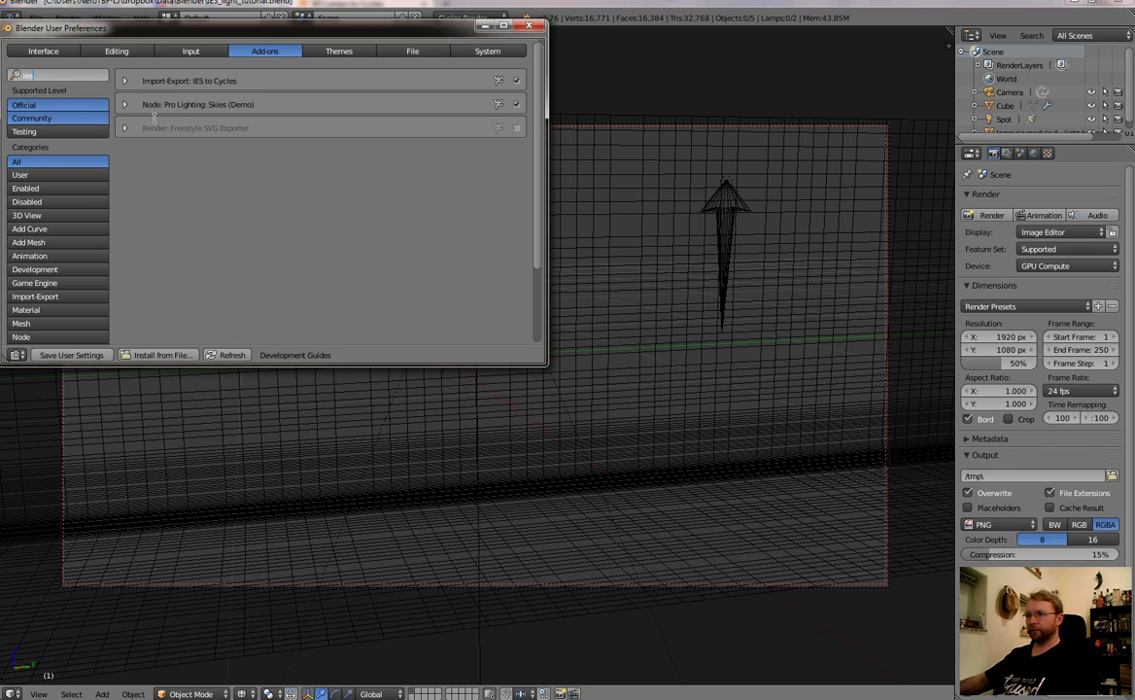
pyautogui.click(248, 76)
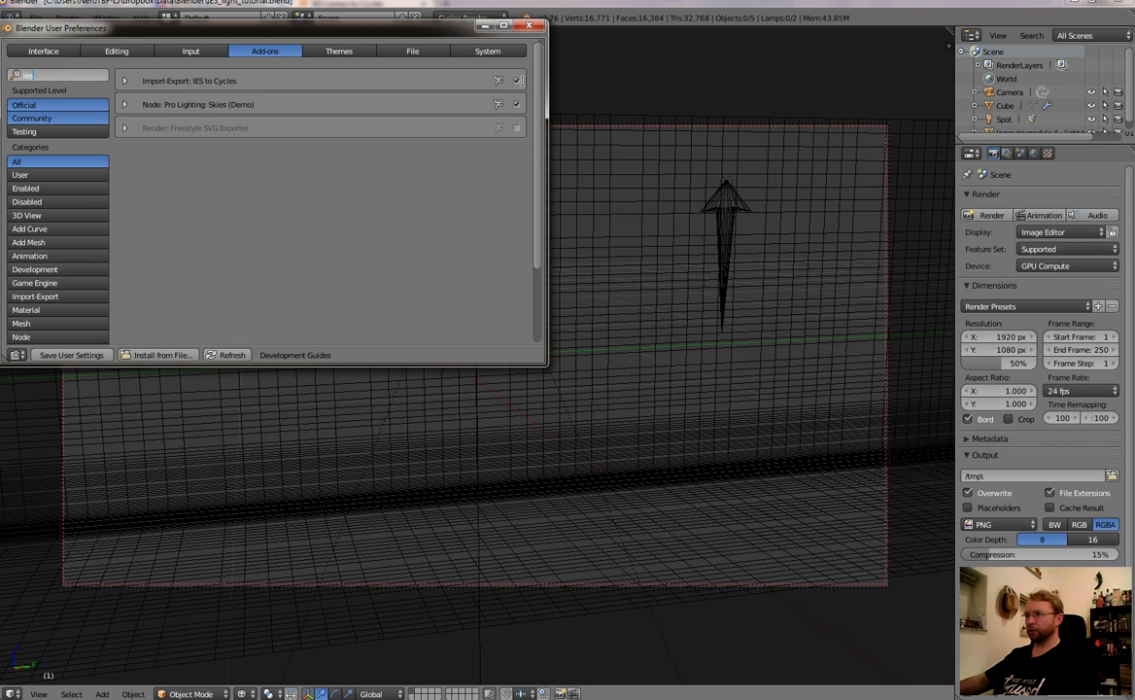
pyautogui.click(532, 79)
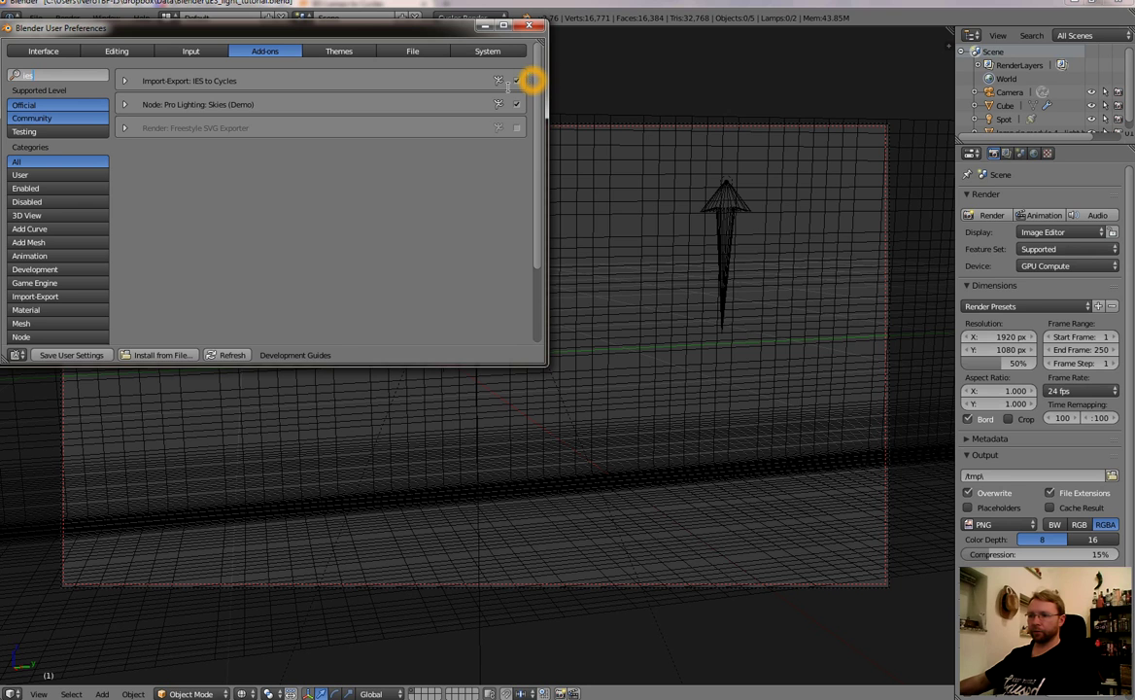
pyautogui.click(72, 356)
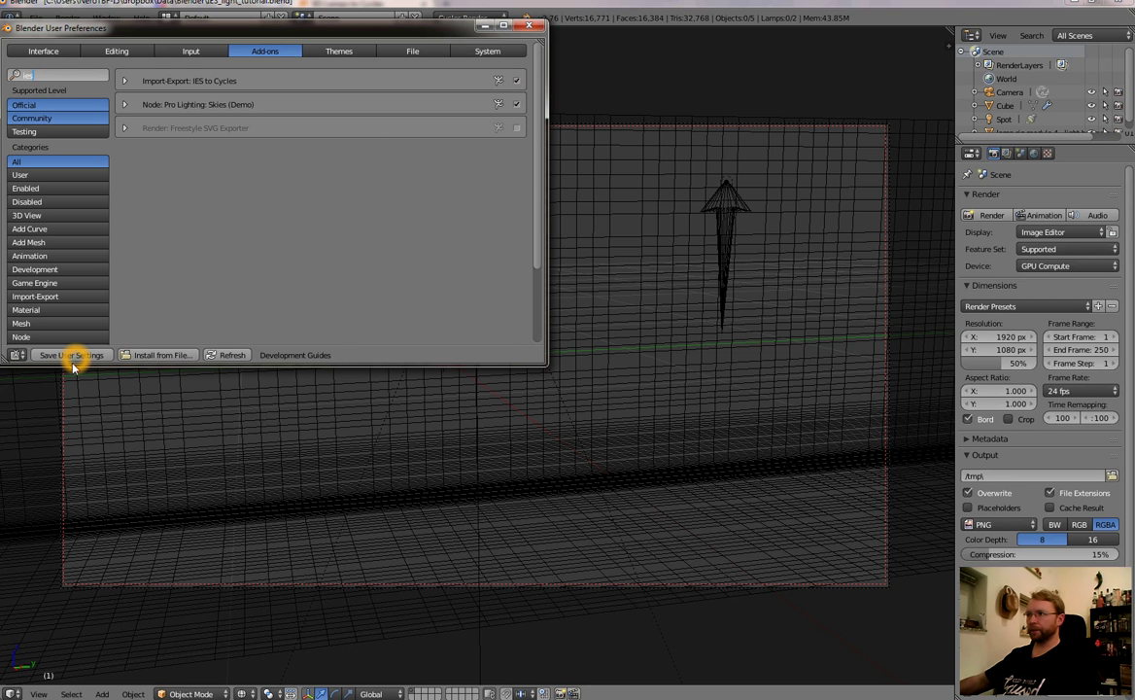
pyautogui.click(530, 26)
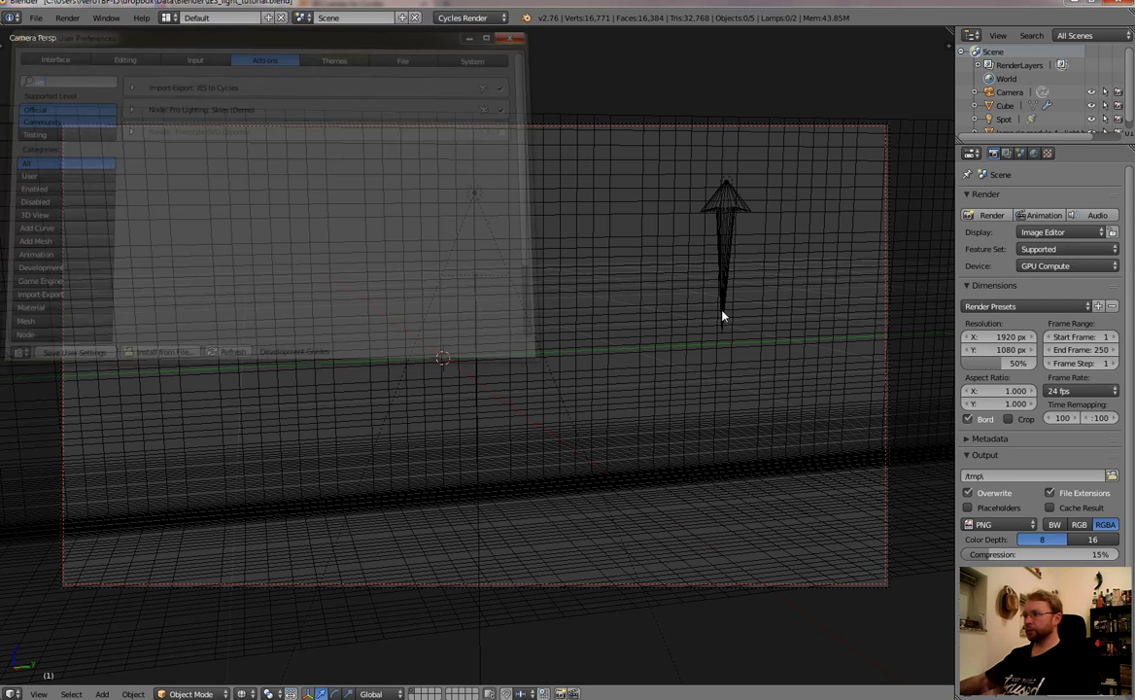
pyautogui.click(724, 318)
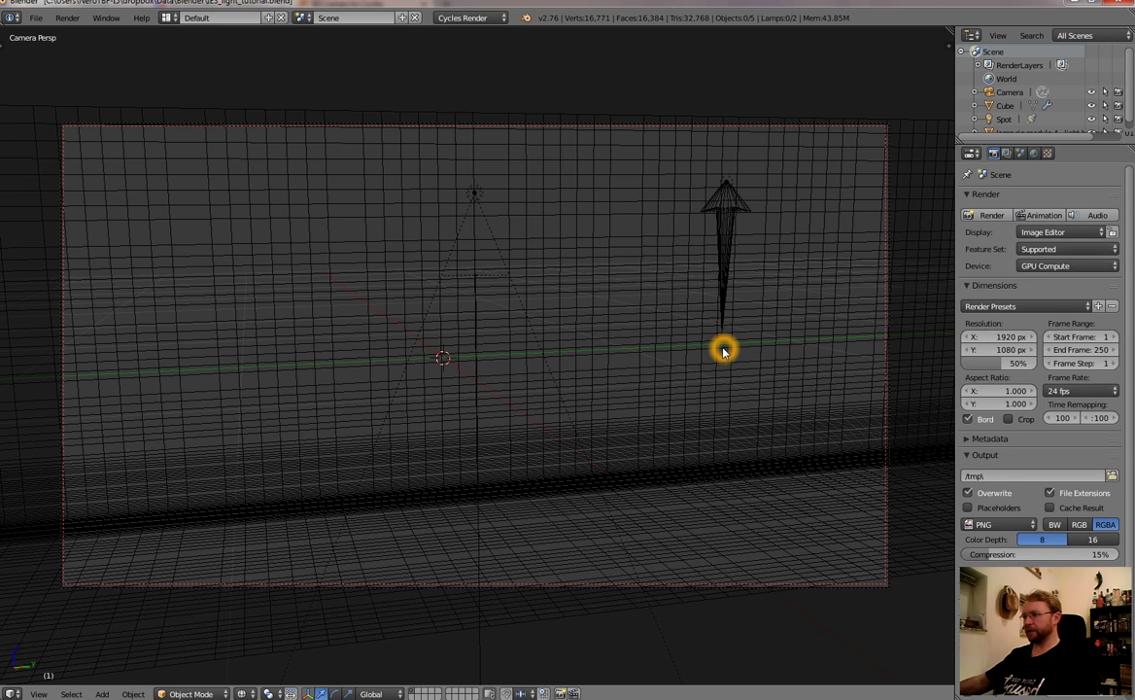
pyautogui.hotkey('shift', 'a')
pyautogui.moveTo(725, 348)
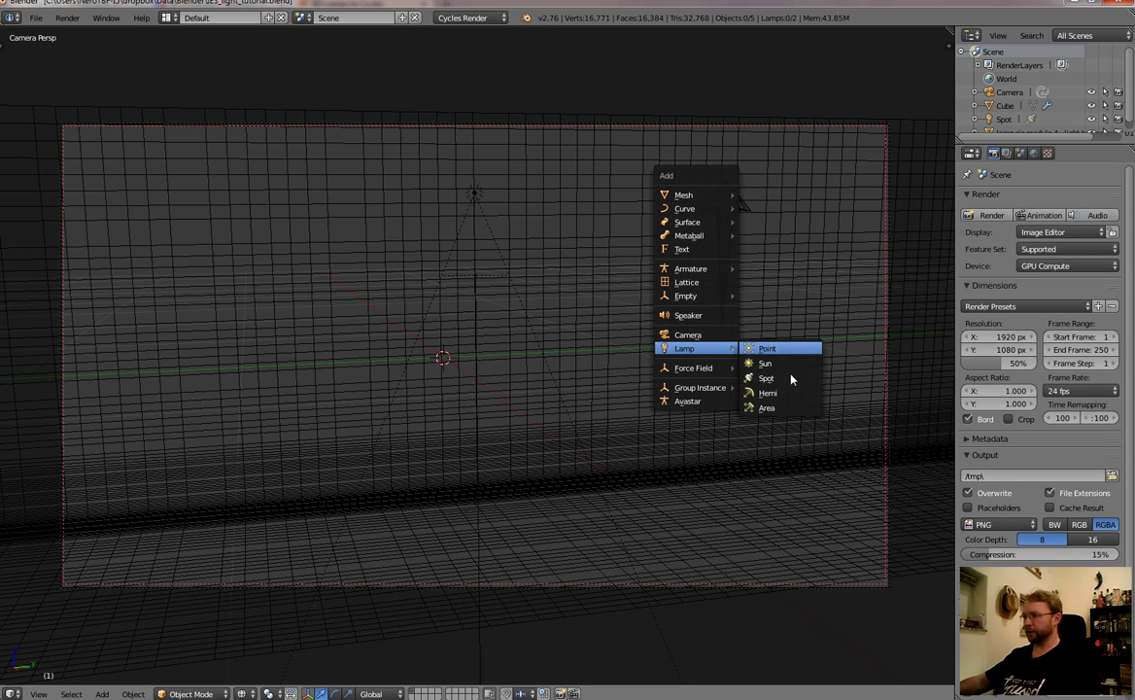
pyautogui.click(793, 407)
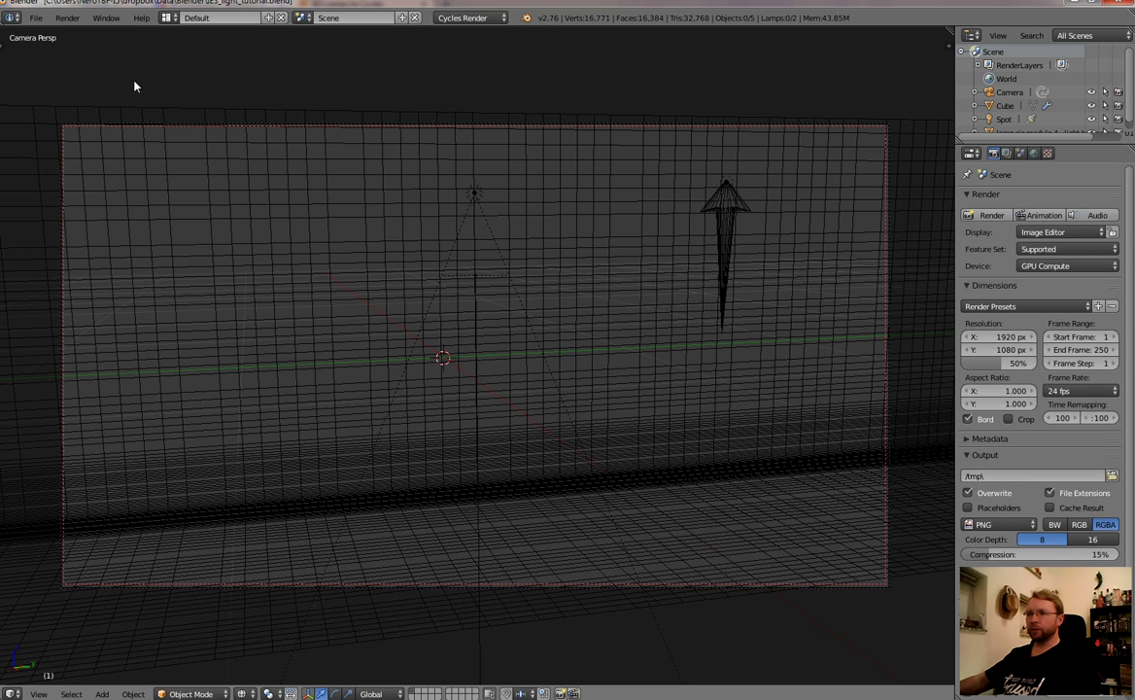
# Step: Try to start an import of IES Lamp Data (.ies)
pyautogui.click(35, 18)
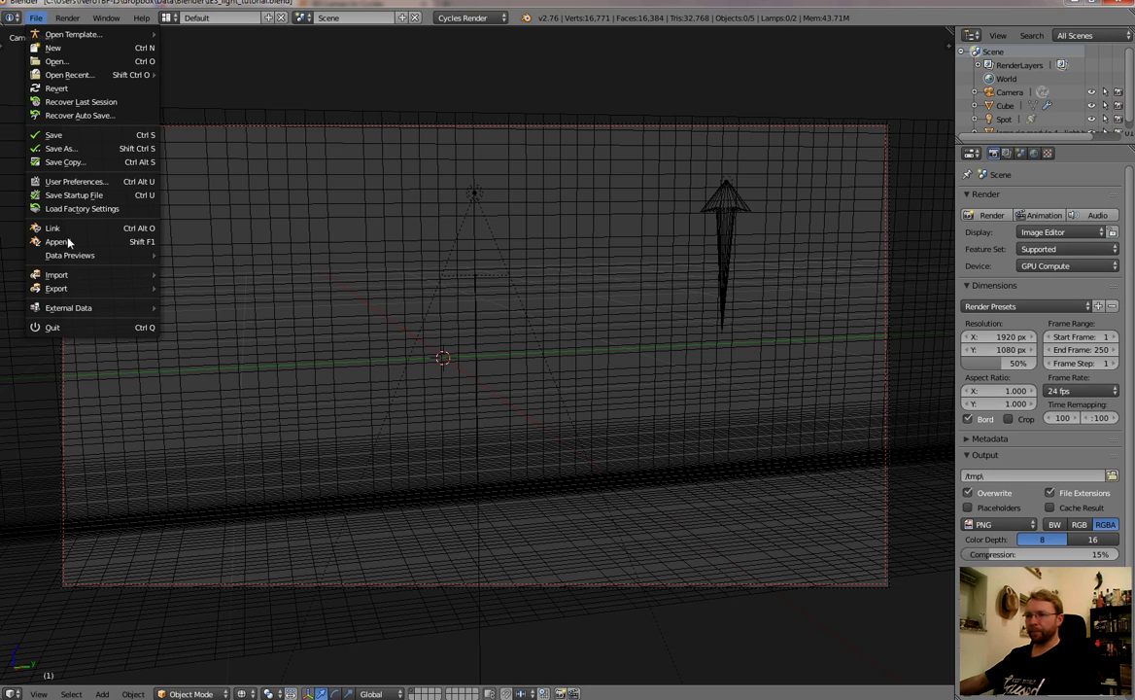
pyautogui.click(70, 276)
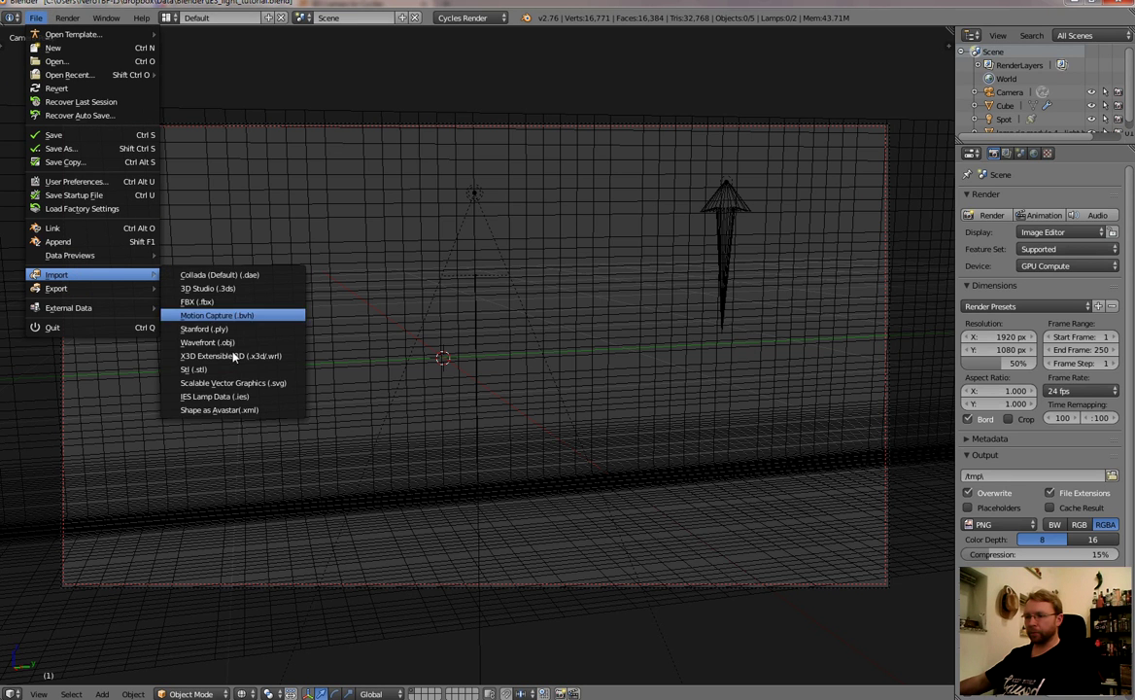
pyautogui.click(229, 398)
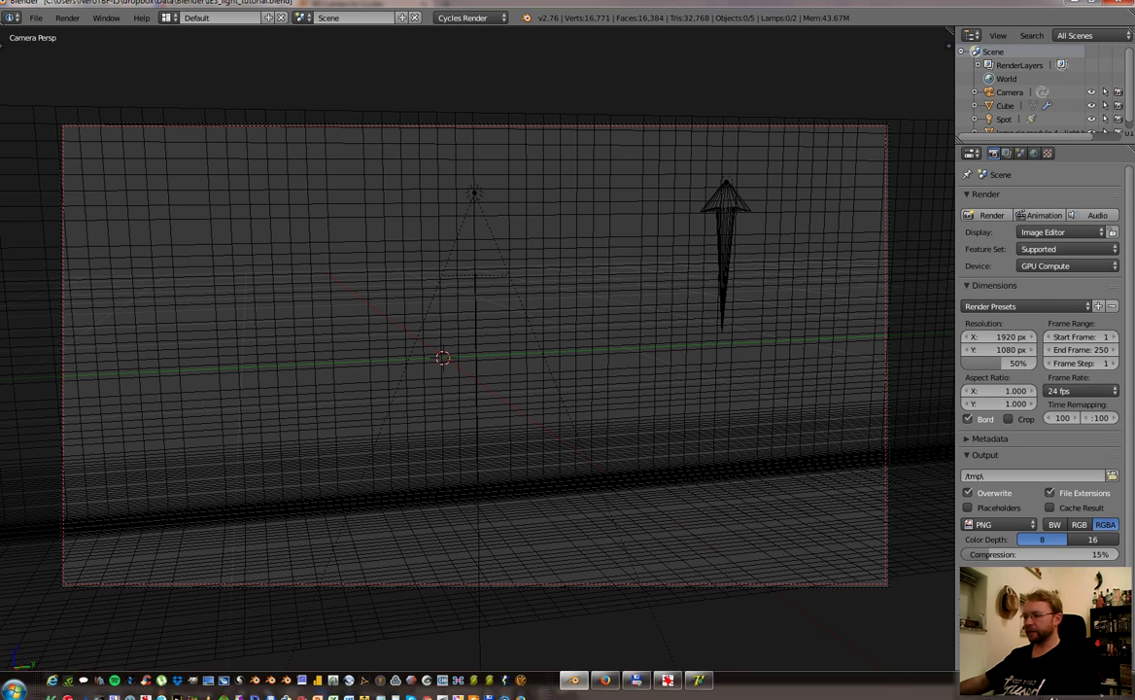
# Step: Switch to Firefox and load the Gotham Lighting home page, gothamlighting.acuitybrands.com, in the tab showing the 14" PDPF photometry
pyautogui.click(607, 674)
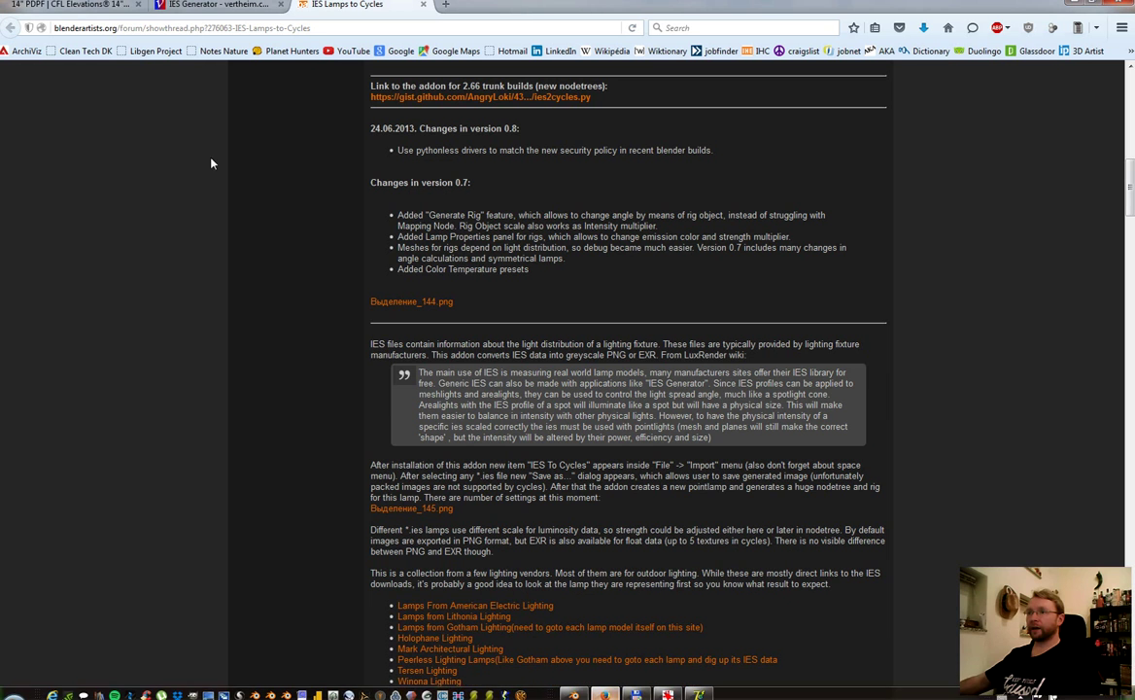
pyautogui.click(87, 5)
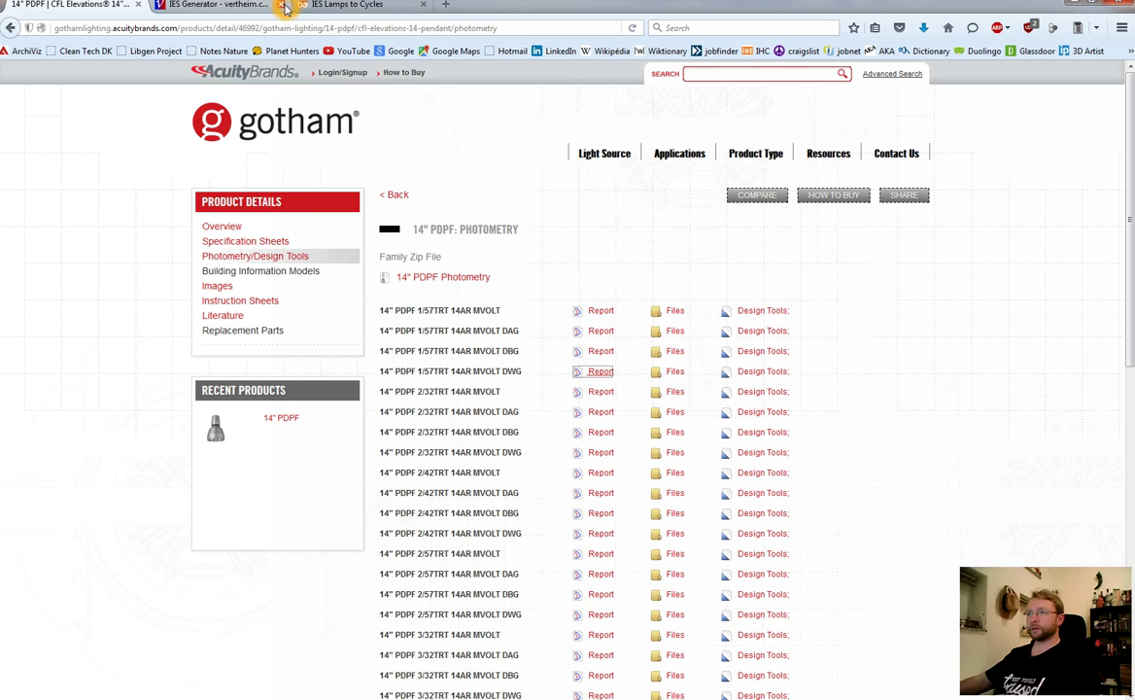
pyautogui.click(172, 31)
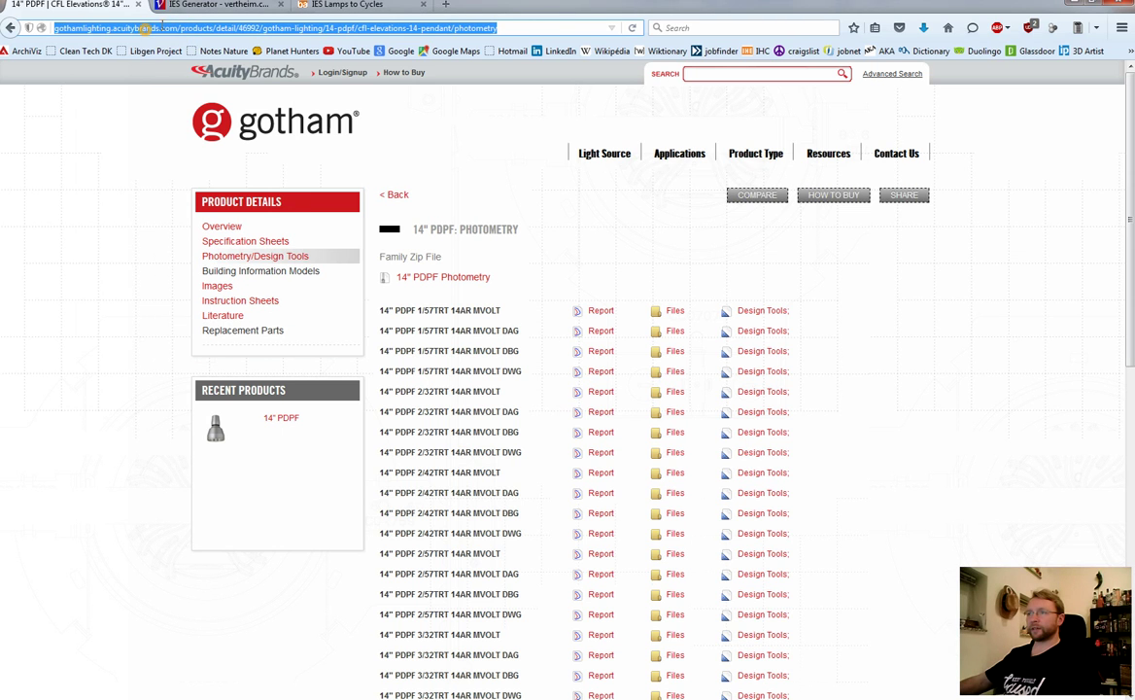
pyautogui.click(145, 28)
pyautogui.moveTo(180, 28); pyautogui.dragTo(516, 29)
pyautogui.press('BackSpace')
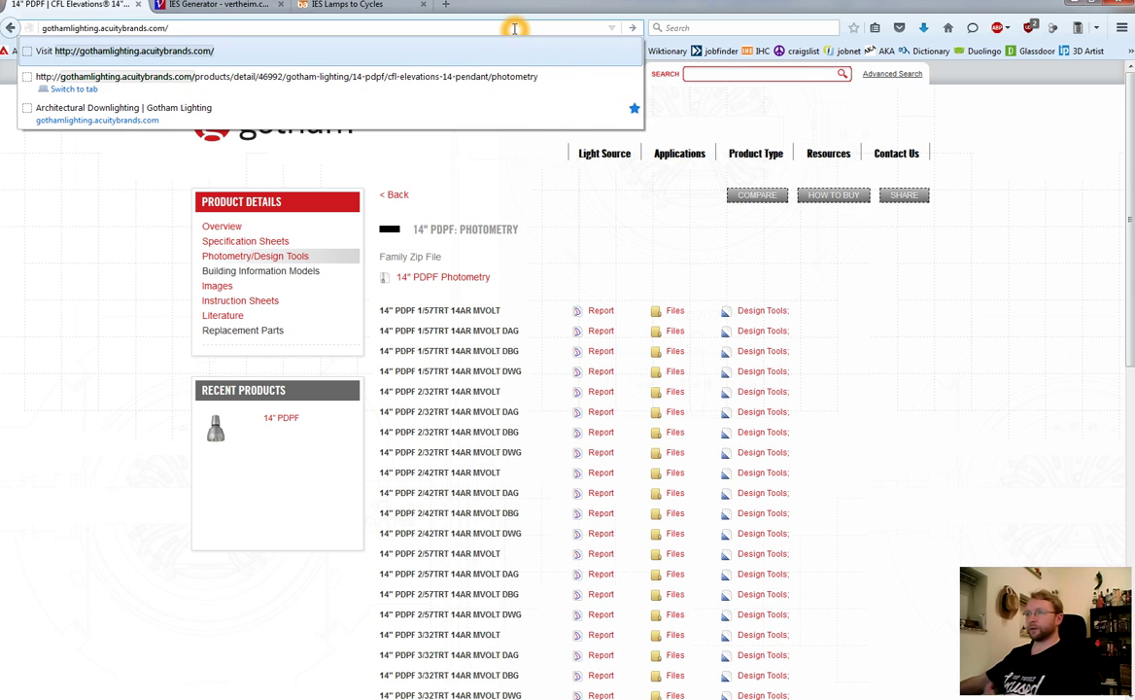
pyautogui.press('Return')
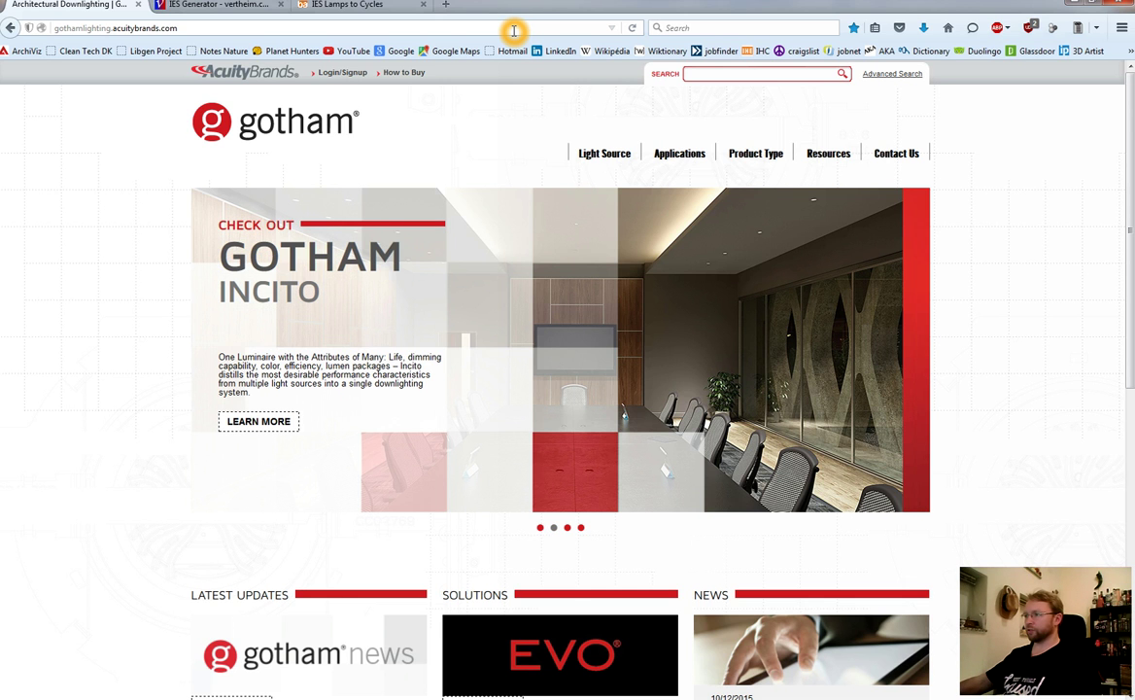
# Step: Browse to the Decorative Lighting Applications and open the 14" PDPF pendant's product page
pyautogui.moveTo(672, 153)
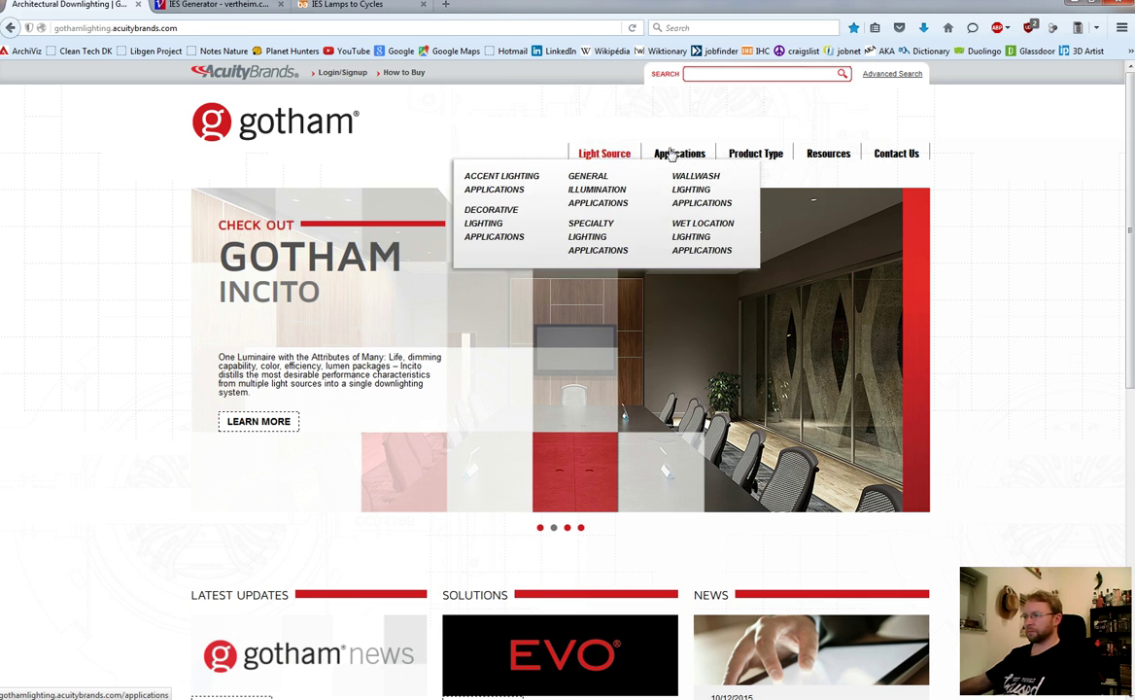
pyautogui.click(489, 227)
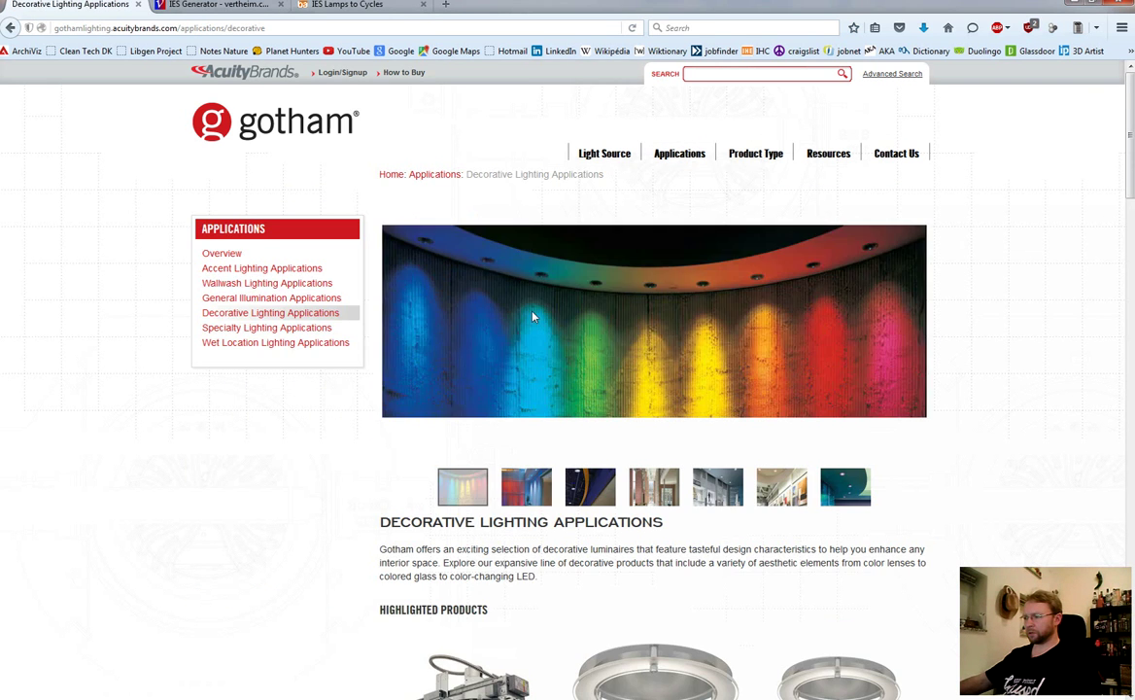
pyautogui.scroll(-8, 533, 317)
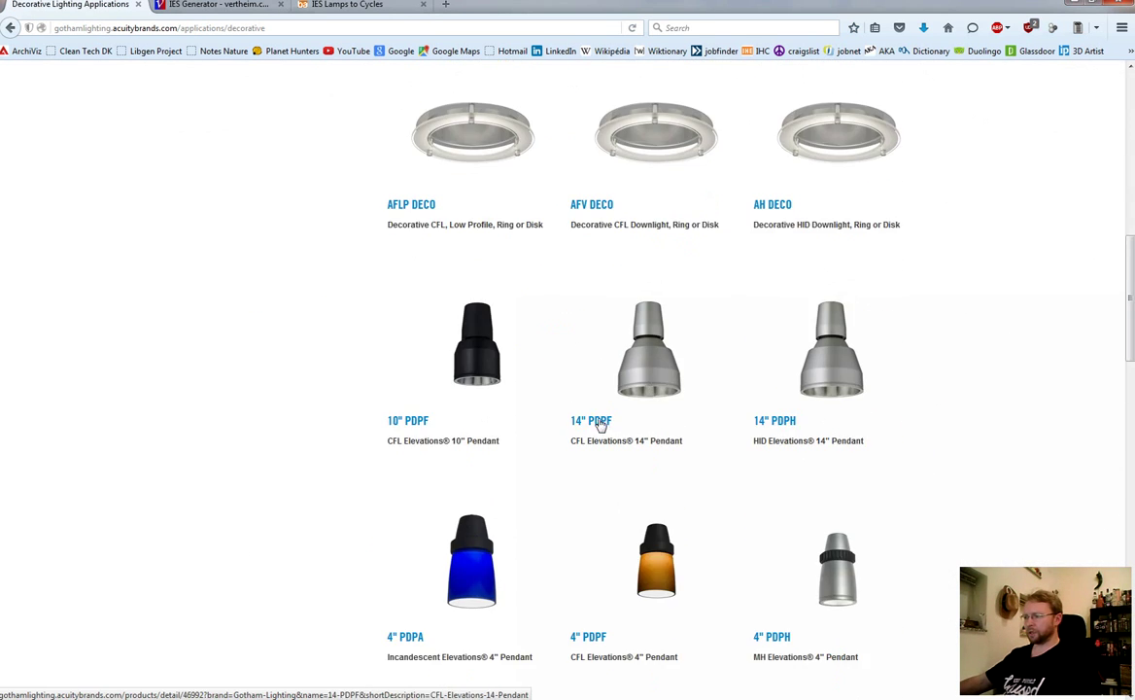
pyautogui.click(598, 423)
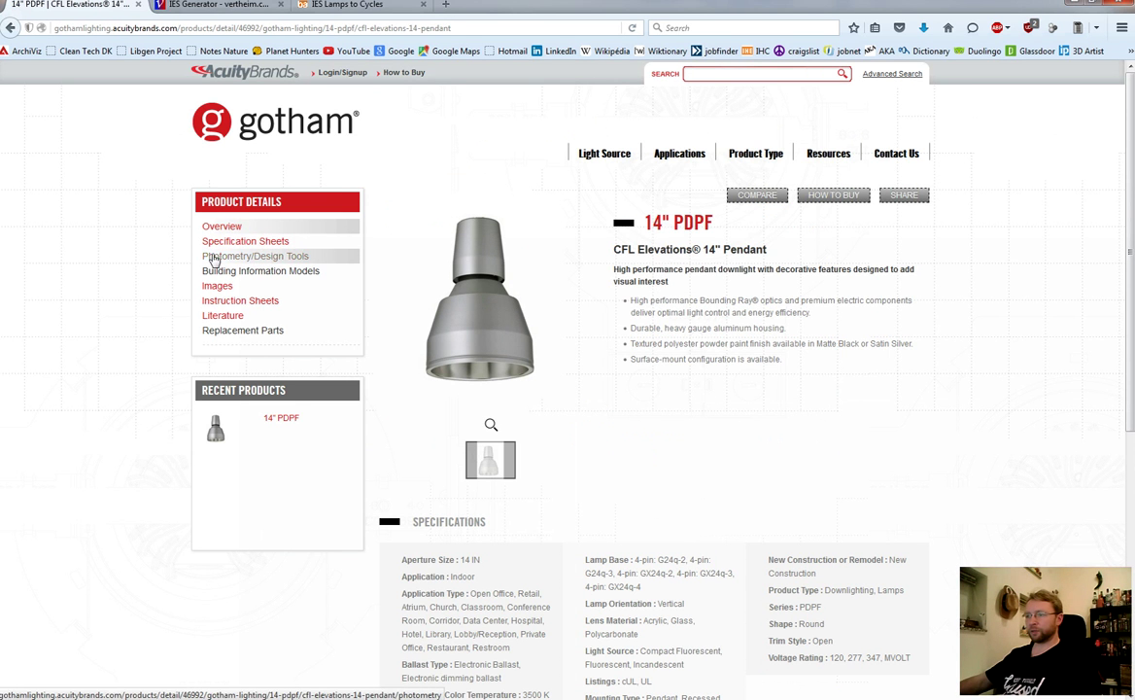
# Step: Open the 14" PDPF photometry and design tools, and request the report for the 1/57TRT 14AR MVOLT DBG variant
pyautogui.click(299, 258)
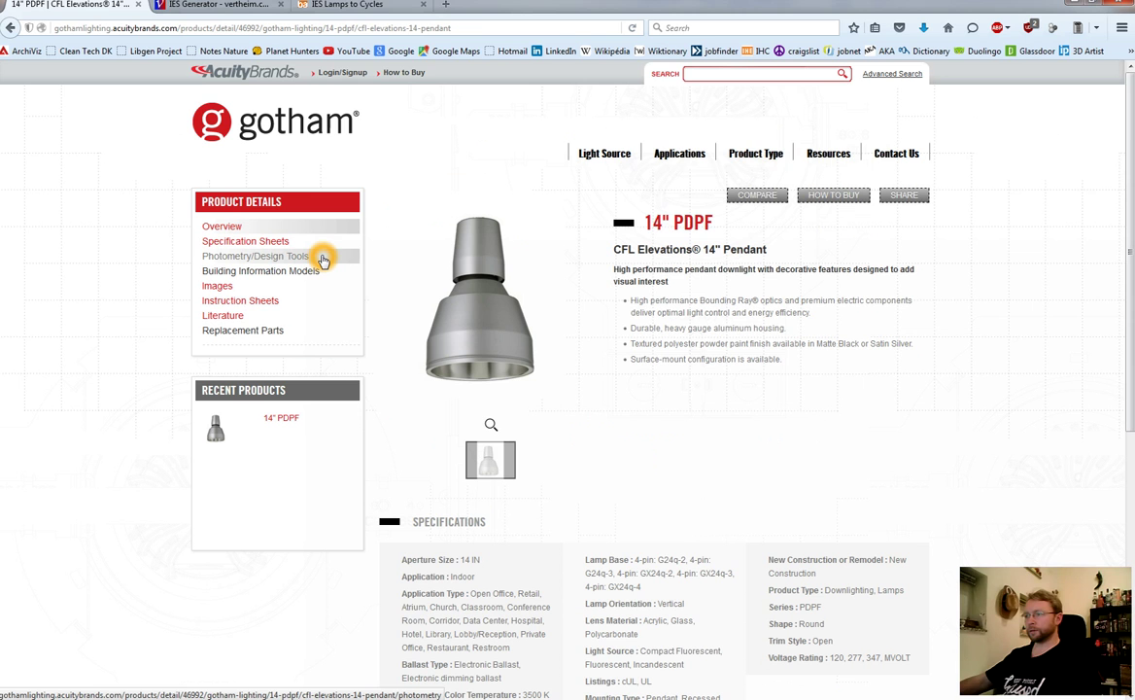
pyautogui.click(324, 259)
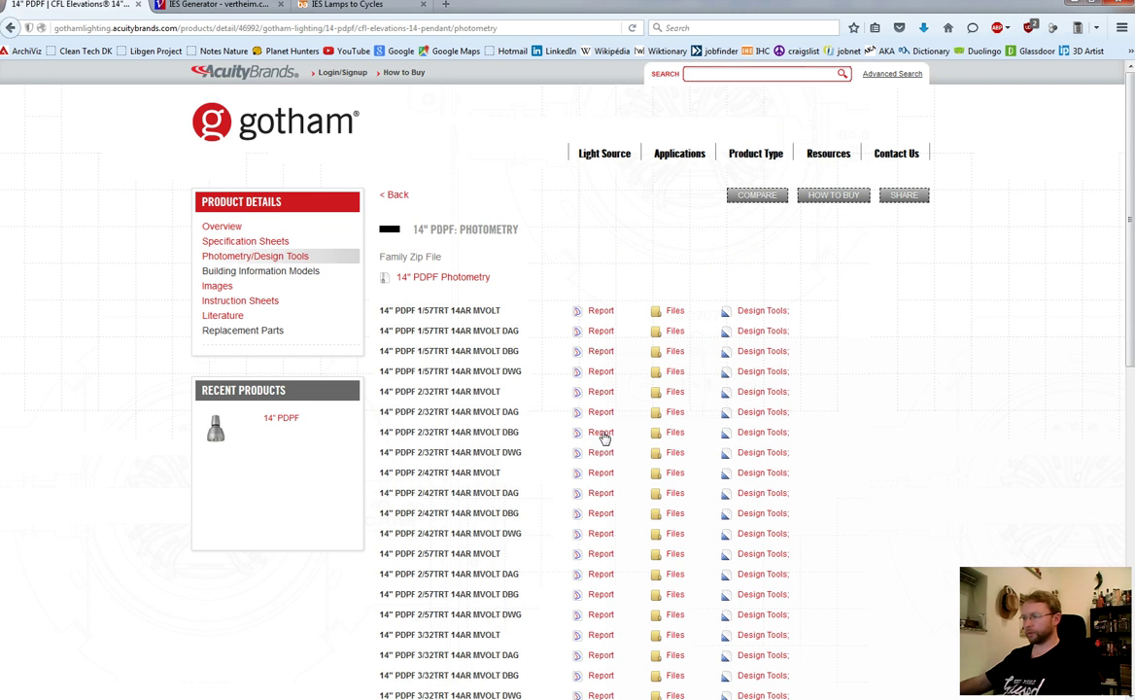
pyautogui.click(603, 352)
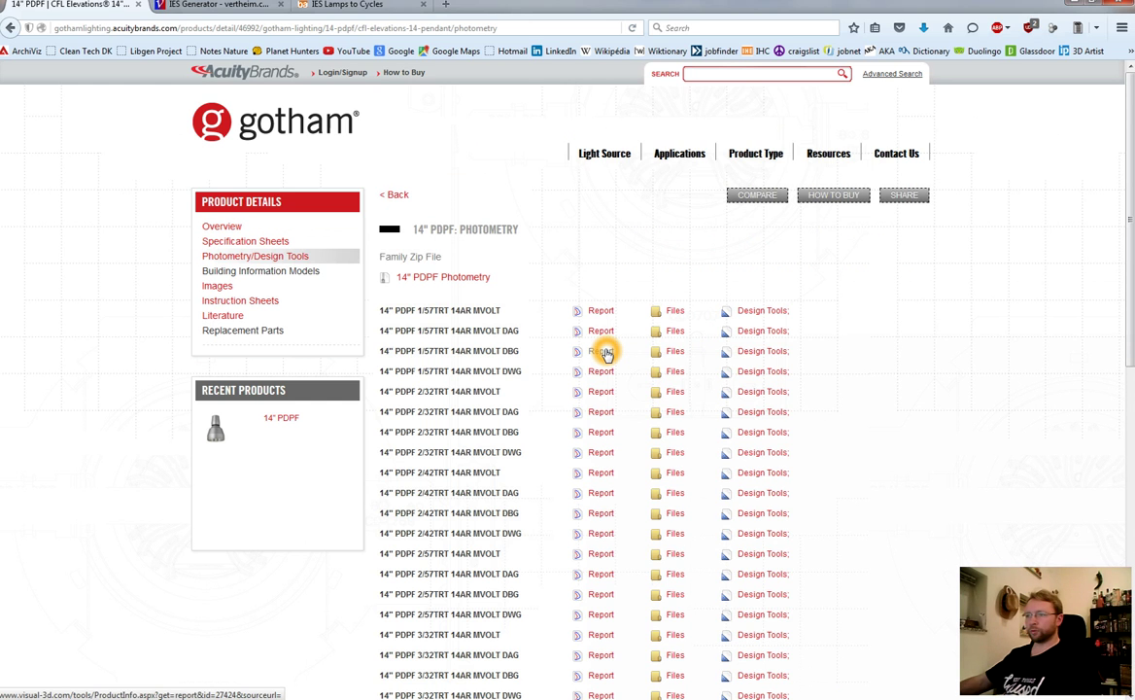
# Step: From the DBG variant's photometric report, download PDPF_1_57TRT_14AR_MVOLT_DBG.ies and save it in the IES lighting folder
pyautogui.click(298, 259)
pyautogui.click(607, 355)
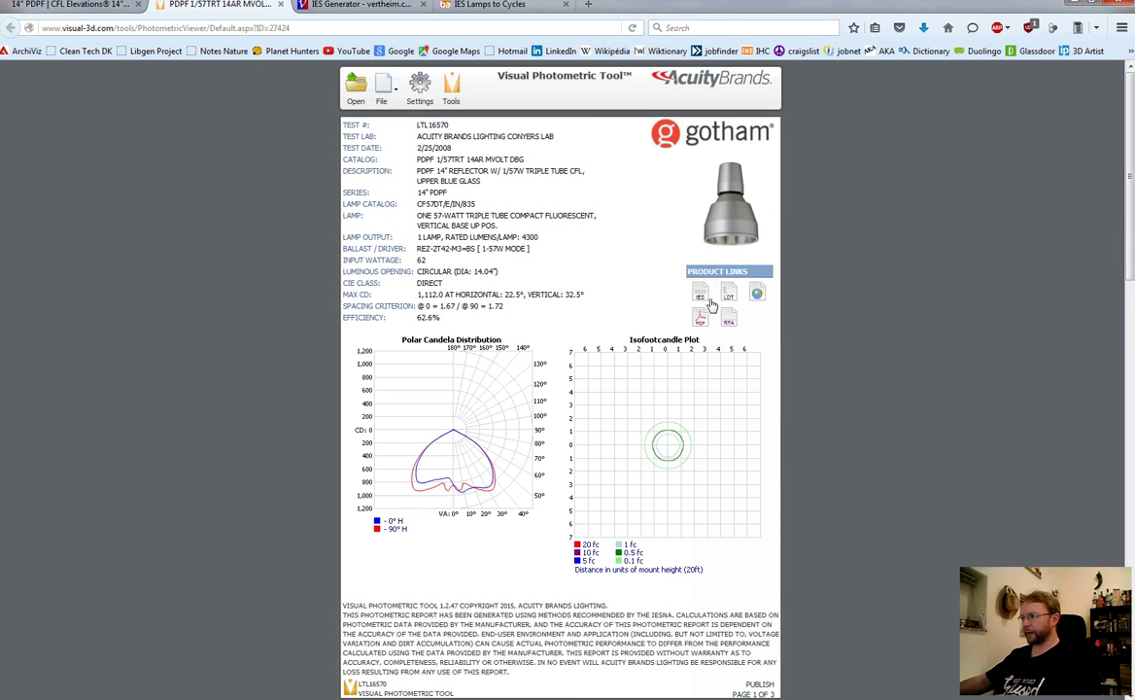
pyautogui.click(709, 297)
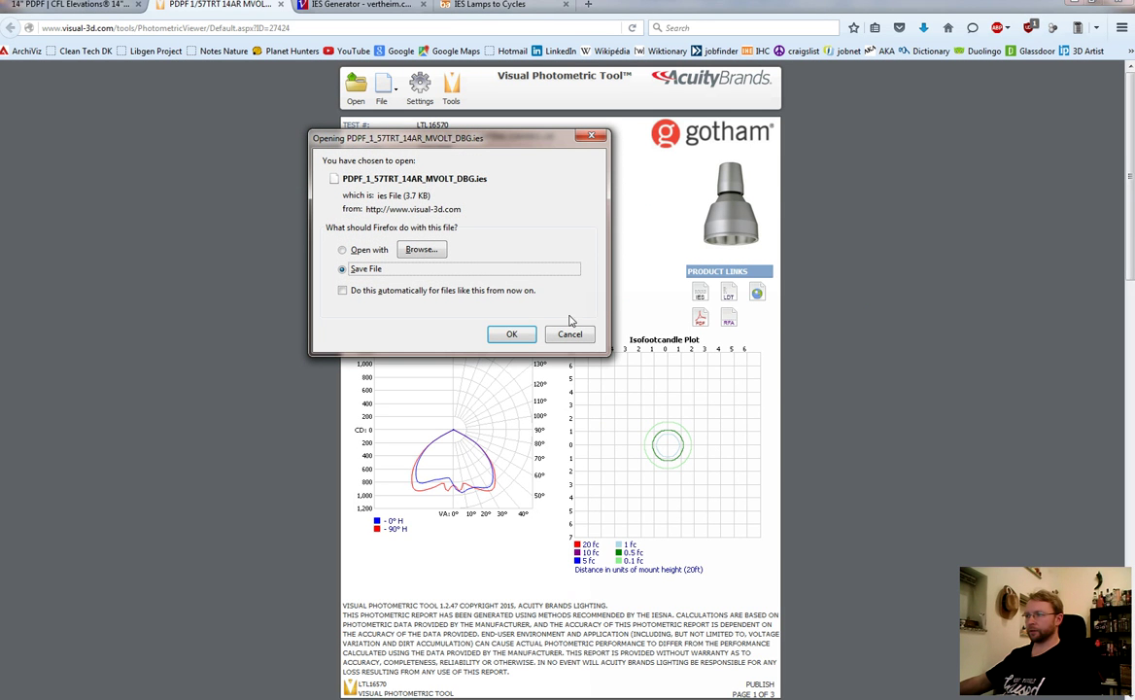
pyautogui.click(512, 337)
pyautogui.click(576, 334)
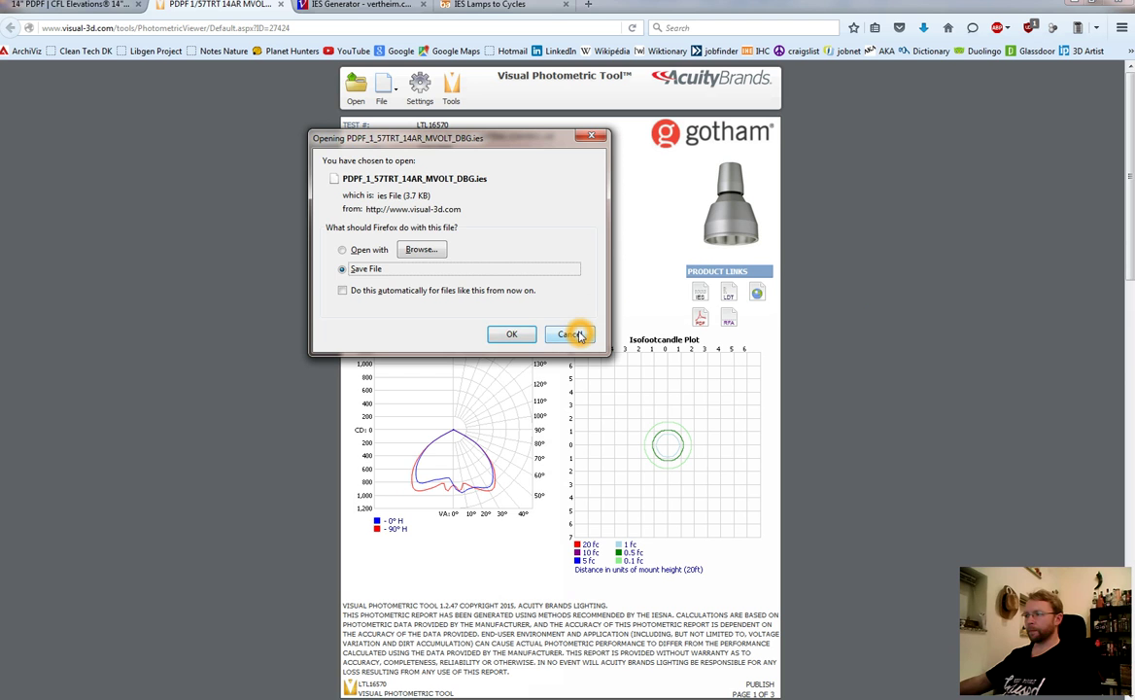
pyautogui.click(512, 334)
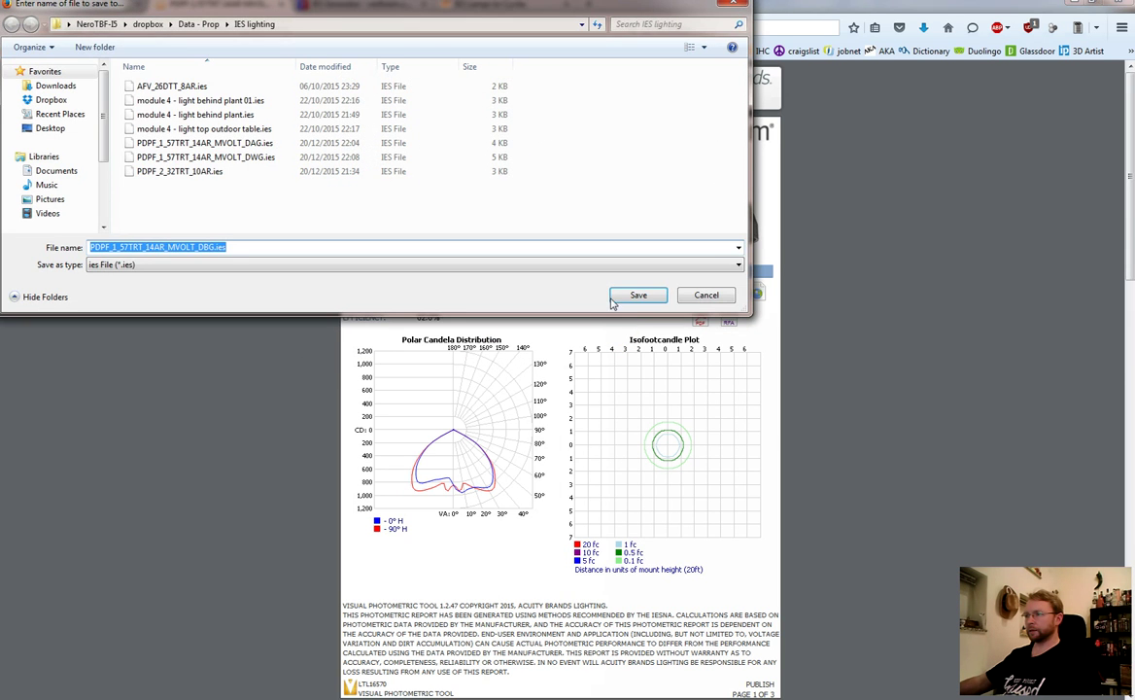
pyautogui.click(636, 297)
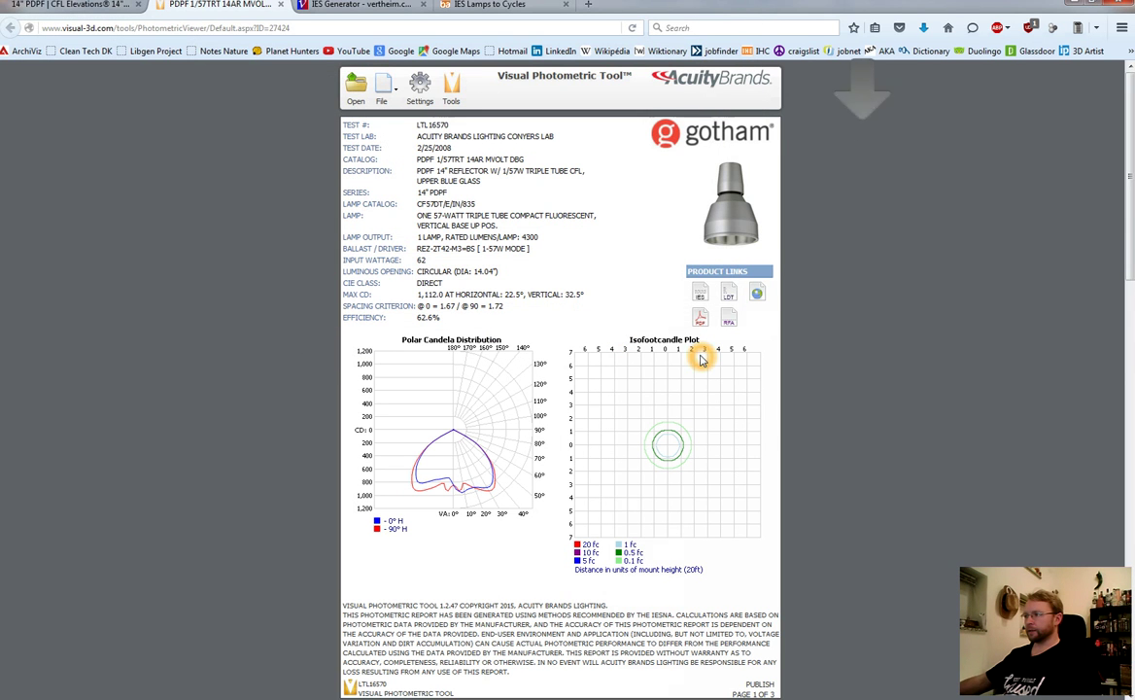
pyautogui.click(826, 318)
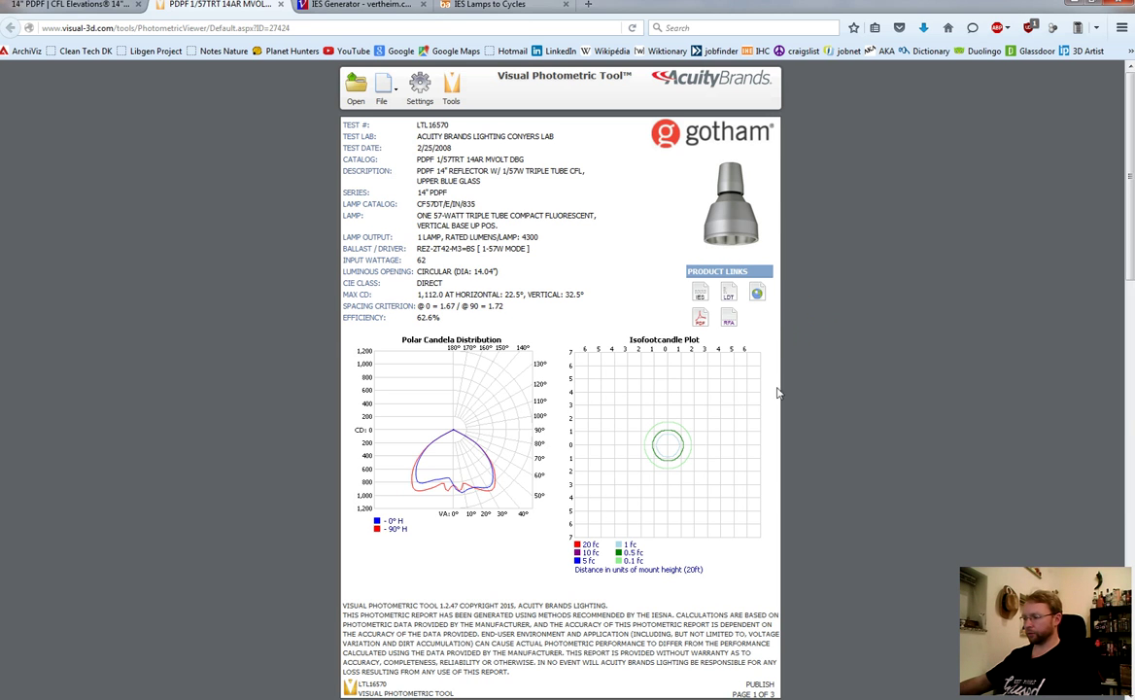
# Step: Switch to Blender, start an IES Lamp Data (.ies) import, and choose PDPF_1_57TRT_14AR_MVOLT_DWG.ies in the IES lighting folder
pyautogui.moveTo(761, 696)
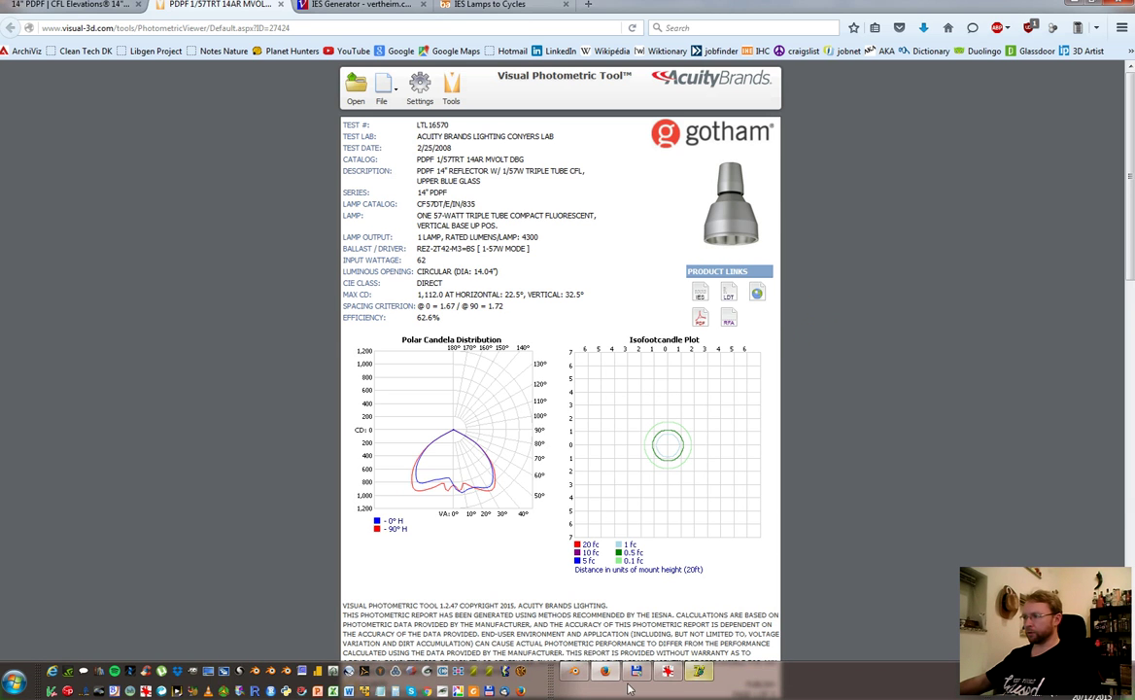
pyautogui.click(574, 673)
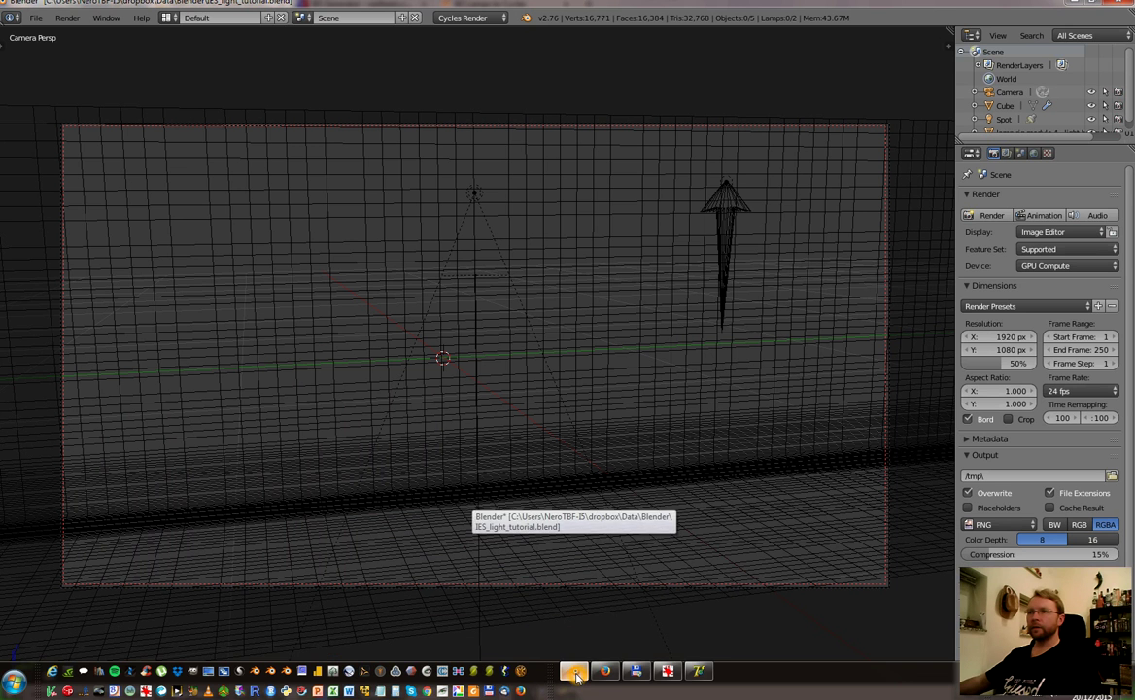
pyautogui.click(36, 20)
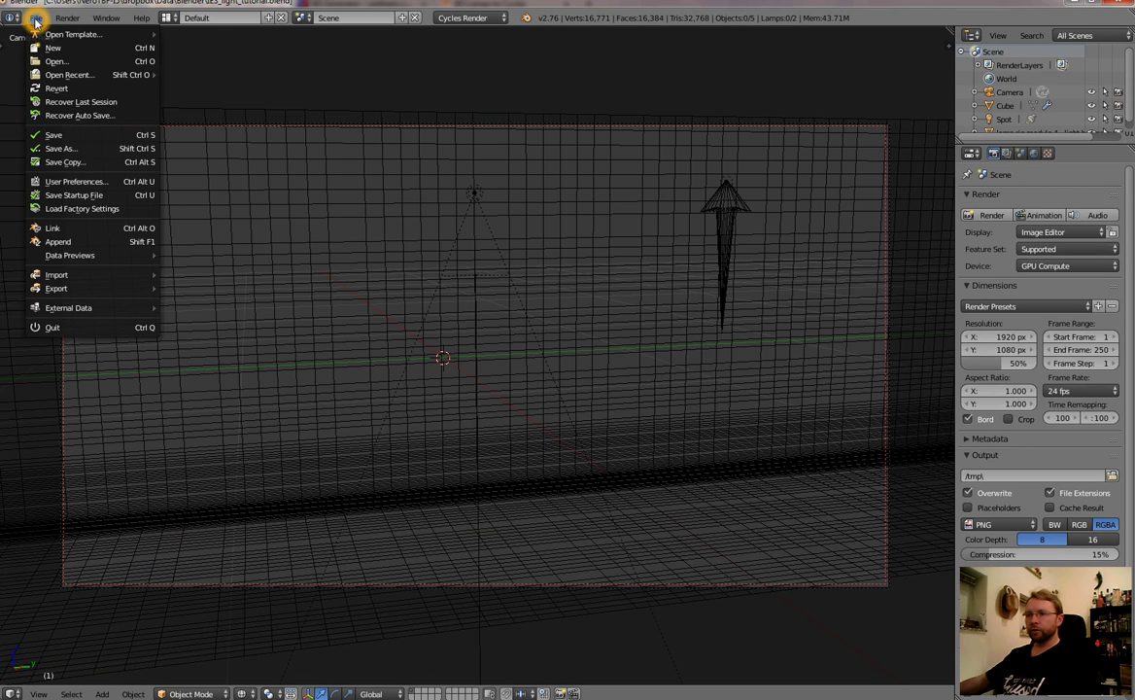
pyautogui.moveTo(78, 276)
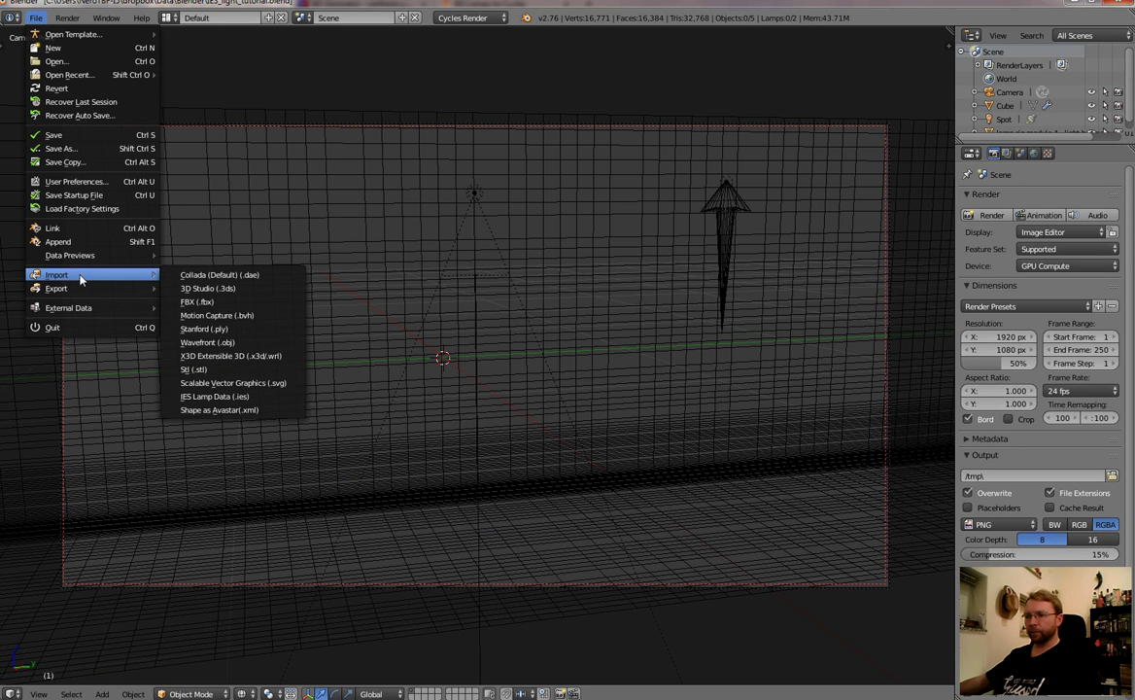
pyautogui.click(212, 397)
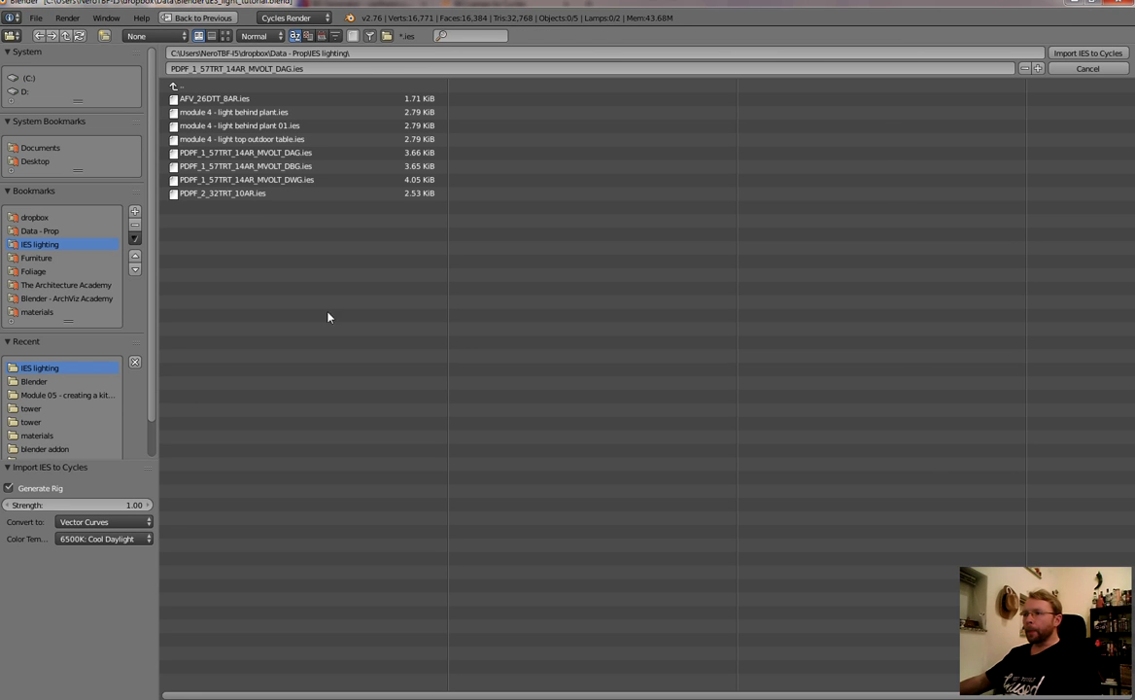
pyautogui.click(296, 155)
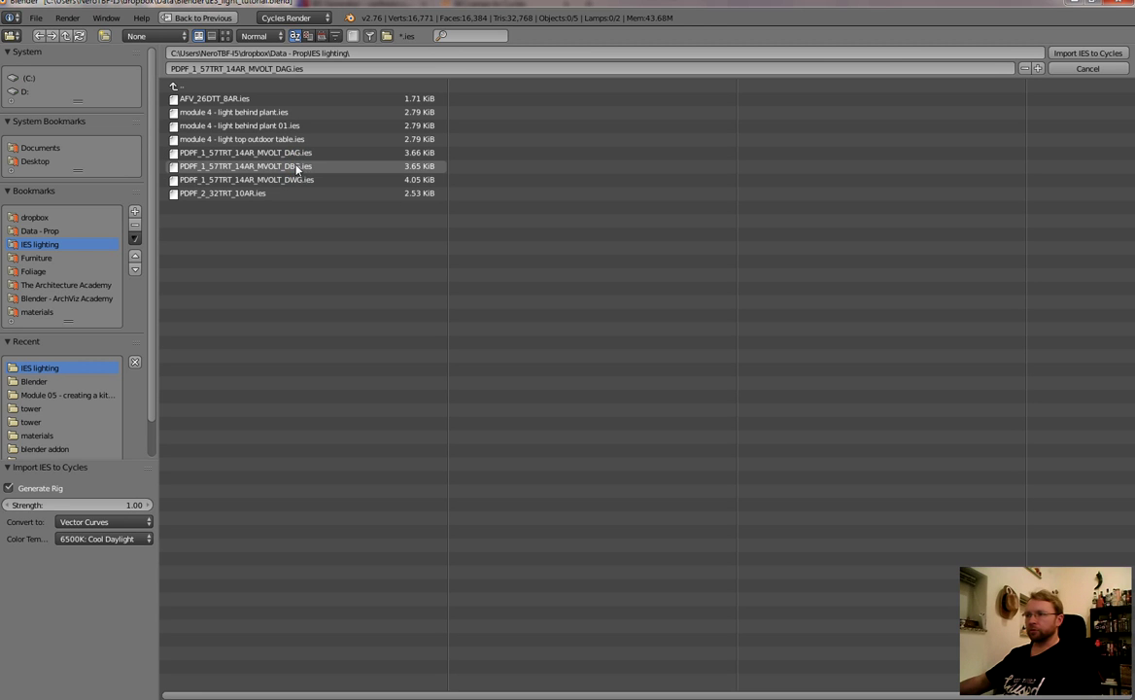
pyautogui.click(296, 180)
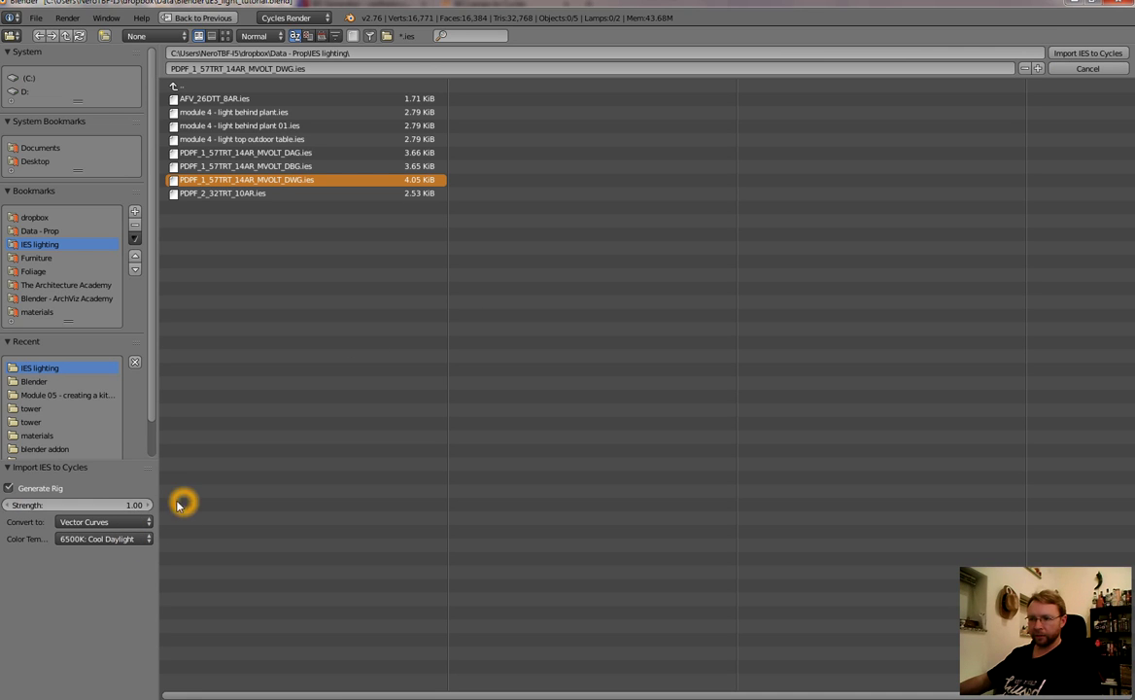
# Step: Import the chosen IES file with a strength of 0.5 and the 6500K: Cool Daylight color temperature
pyautogui.click(127, 504)
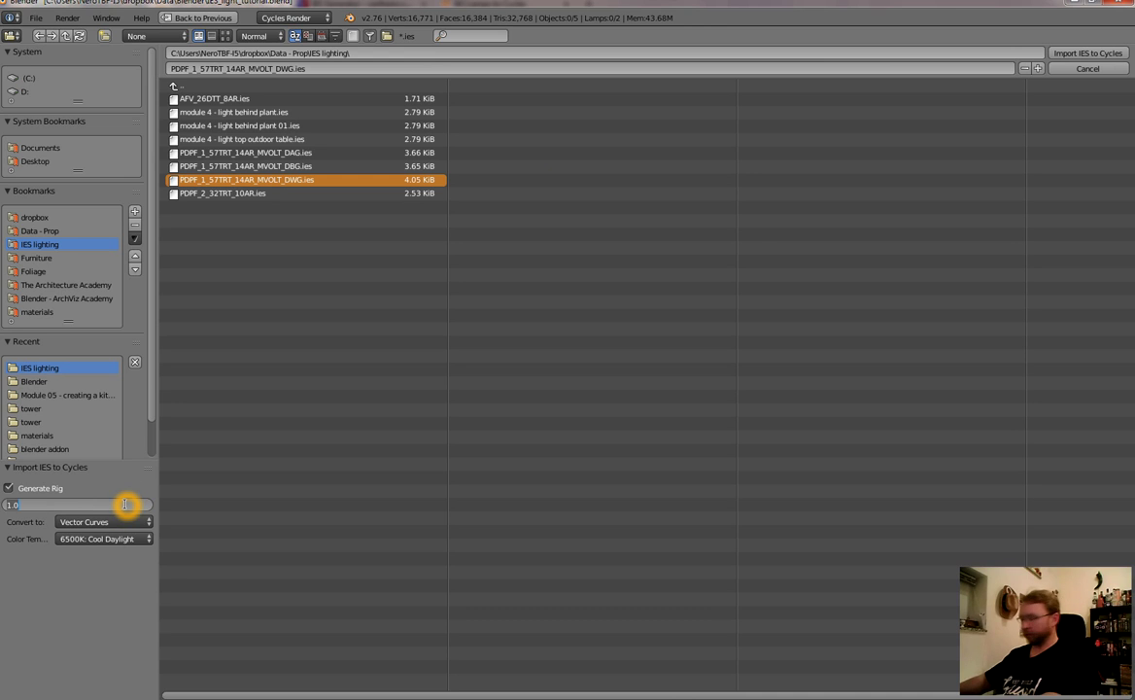
pyautogui.write('0.')
pyautogui.press('Return')
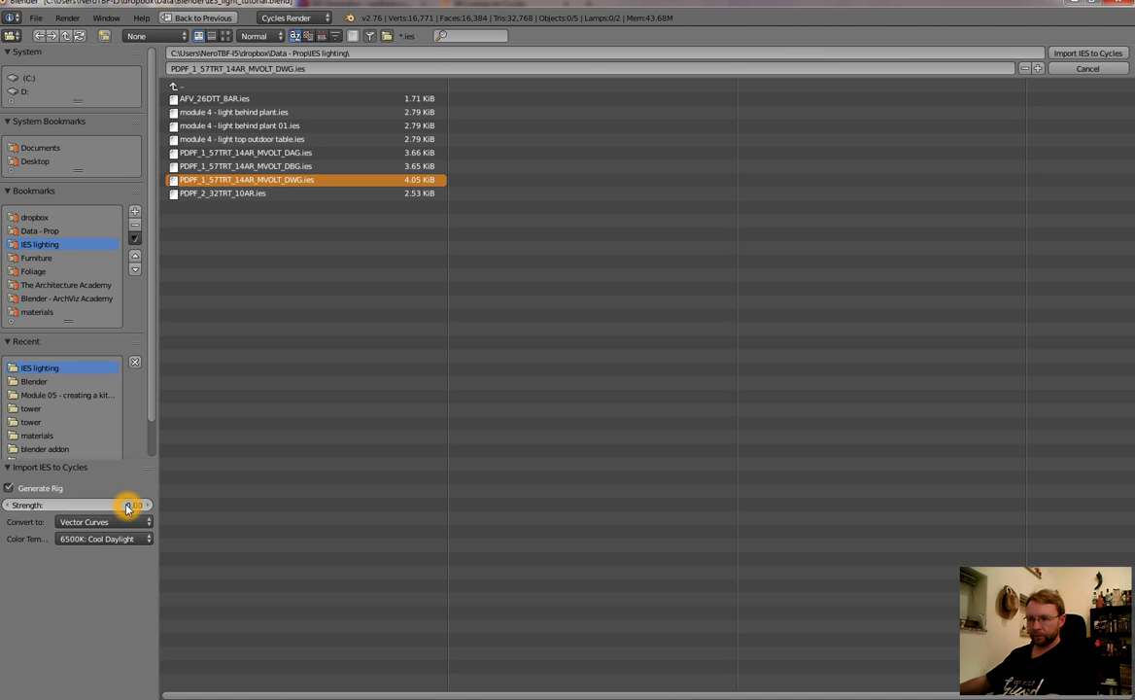
pyautogui.click(126, 505)
pyautogui.write('0.5')
pyautogui.press('Return')
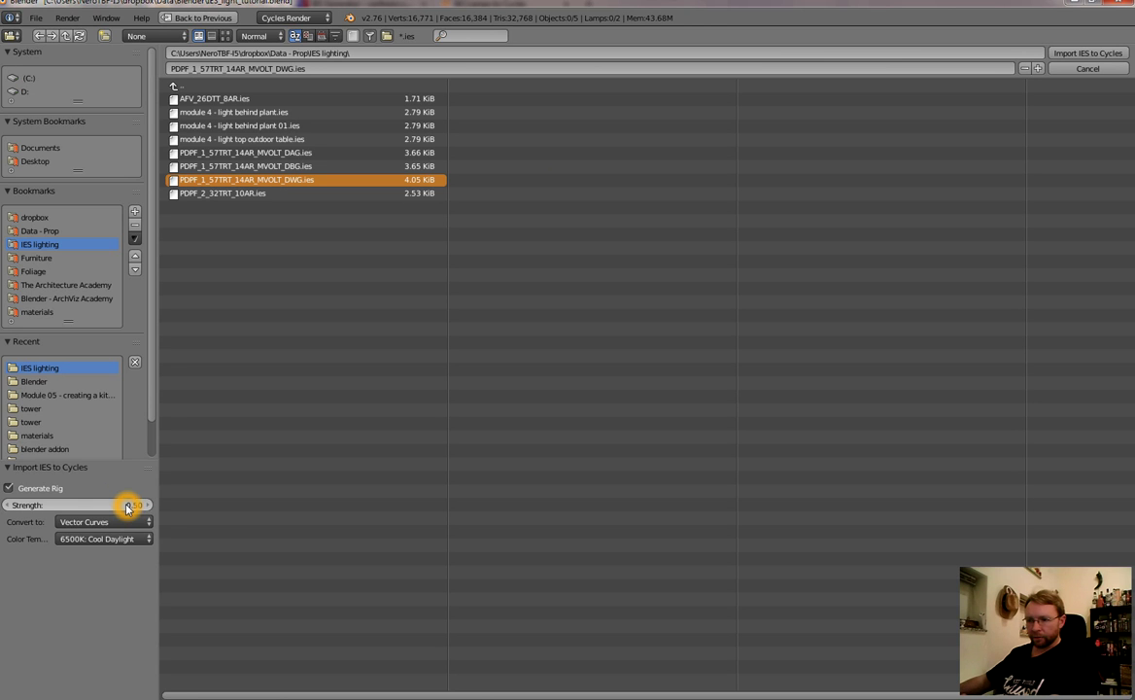
pyautogui.click(142, 538)
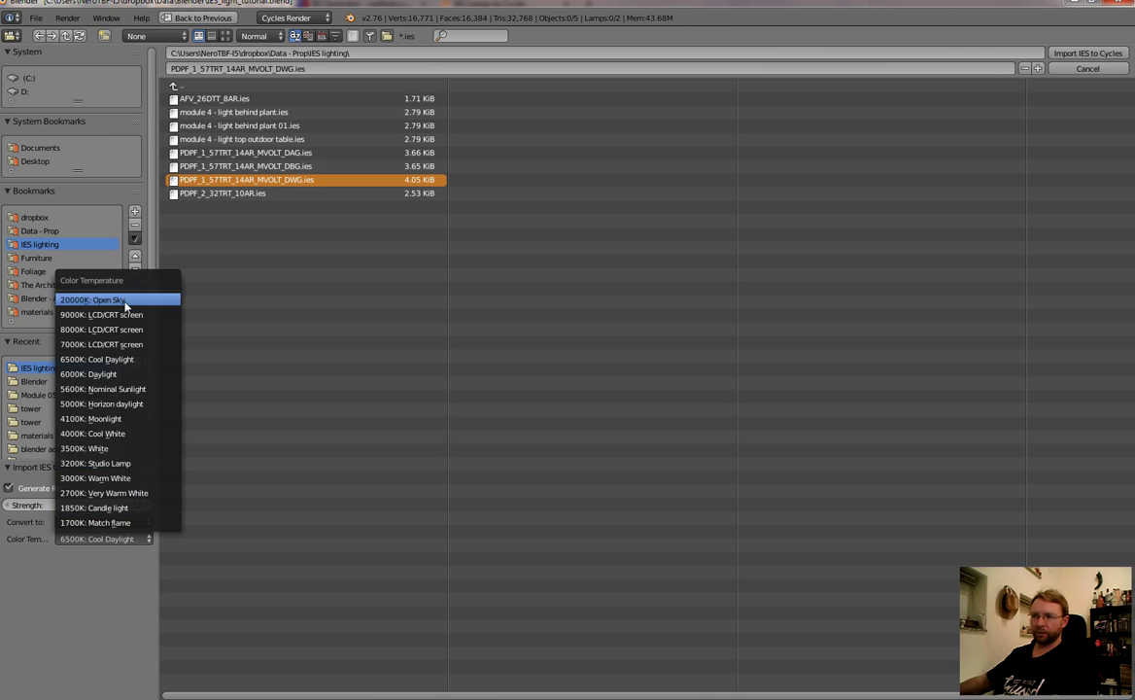
pyautogui.click(126, 360)
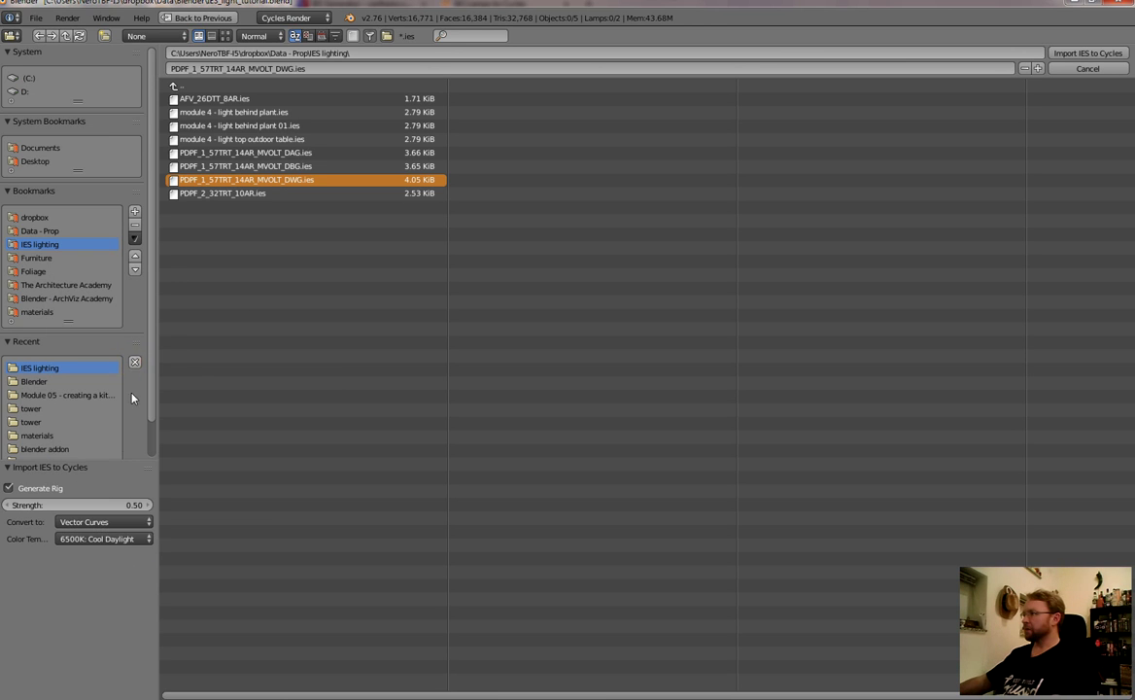
pyautogui.click(1121, 53)
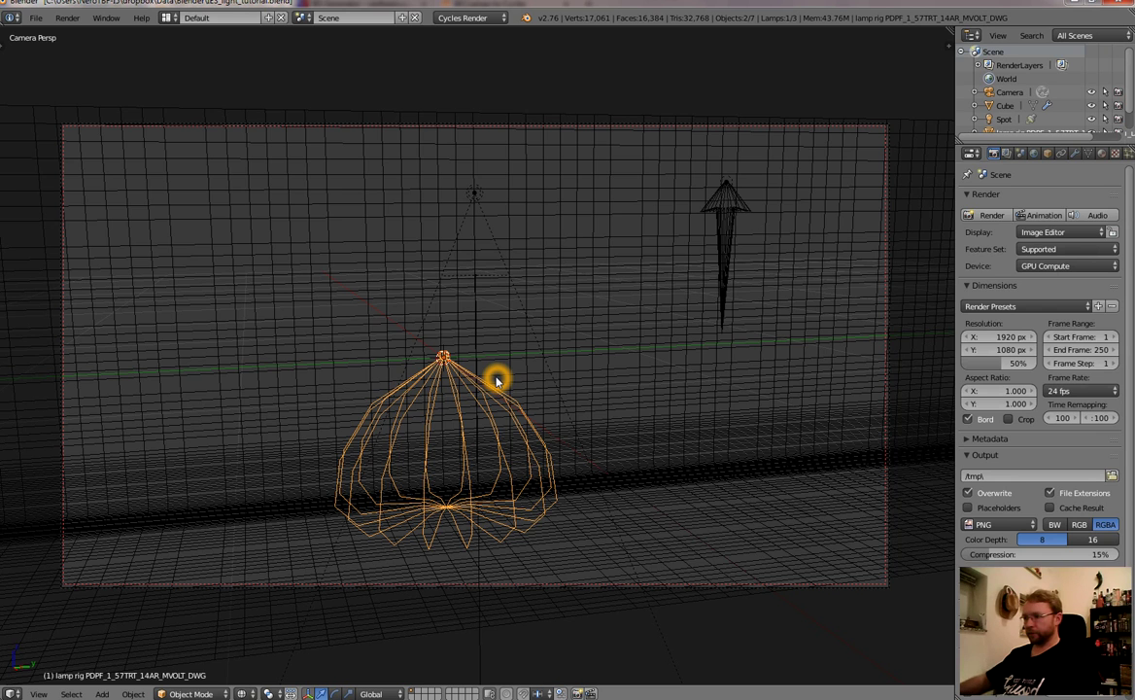
# Step: In the top view, move the imported lamp rig to the wall, in line with the existing lamps
pyautogui.press('KP_7')
pyautogui.press('g')
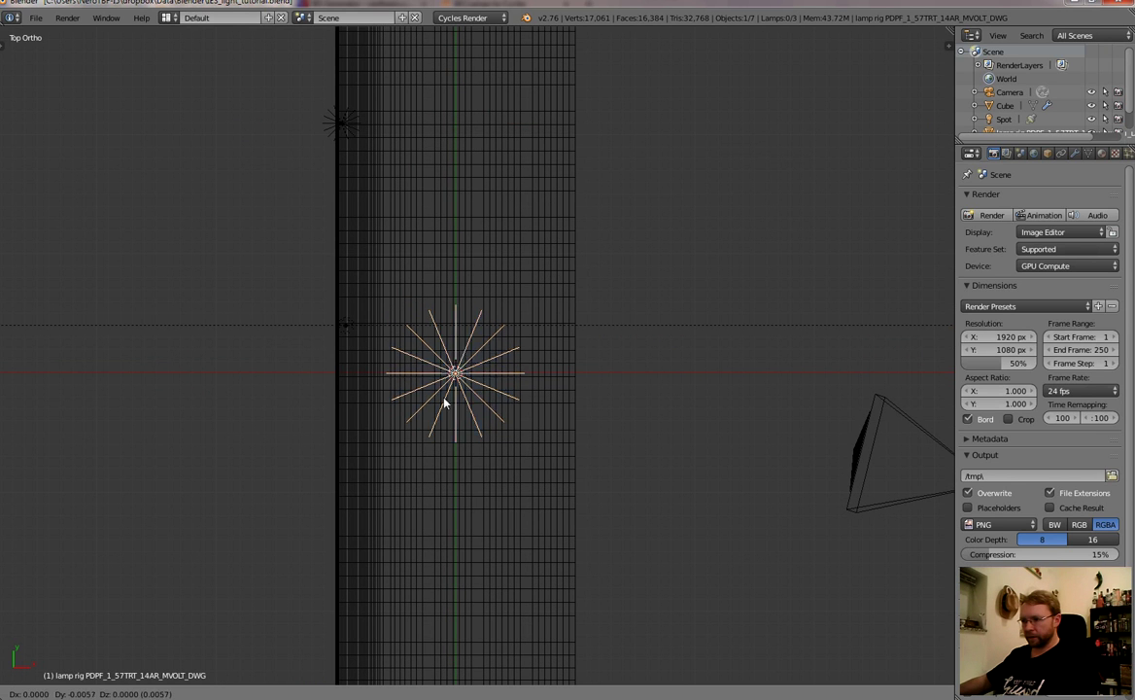
pyautogui.click(338, 423)
pyautogui.click(341, 428)
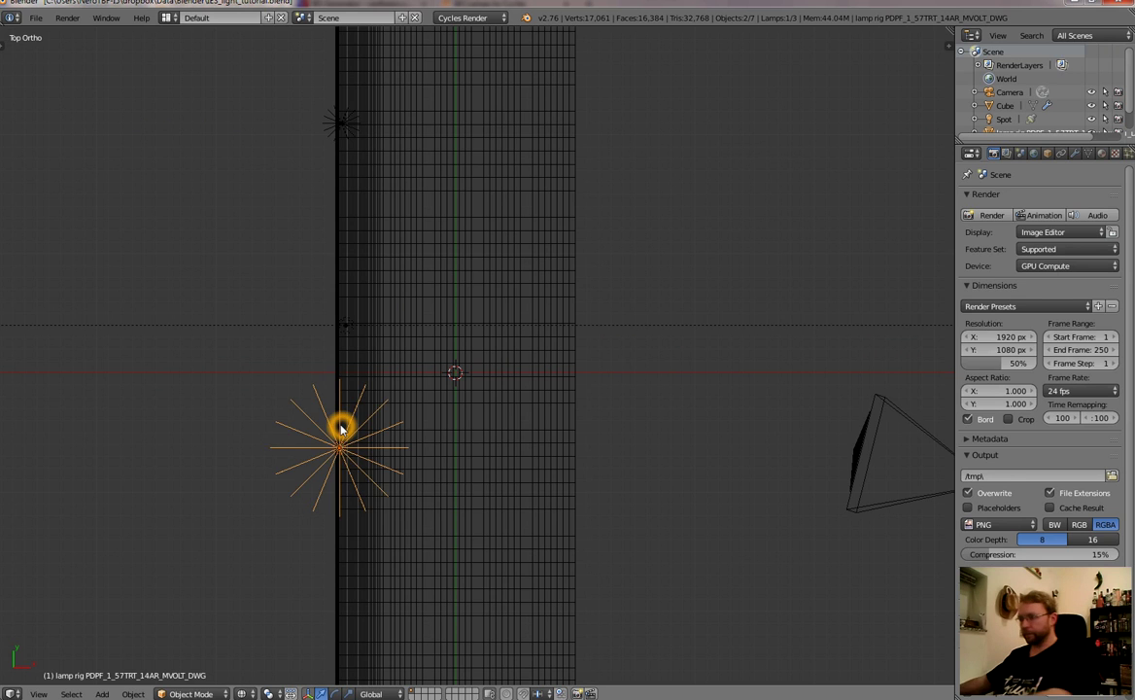
# Step: In the right view, raise the lamp rig about 0.97 units along the global Z axis, near the height of the other lamps
pyautogui.press('KP_1')
pyautogui.press('KP_3')
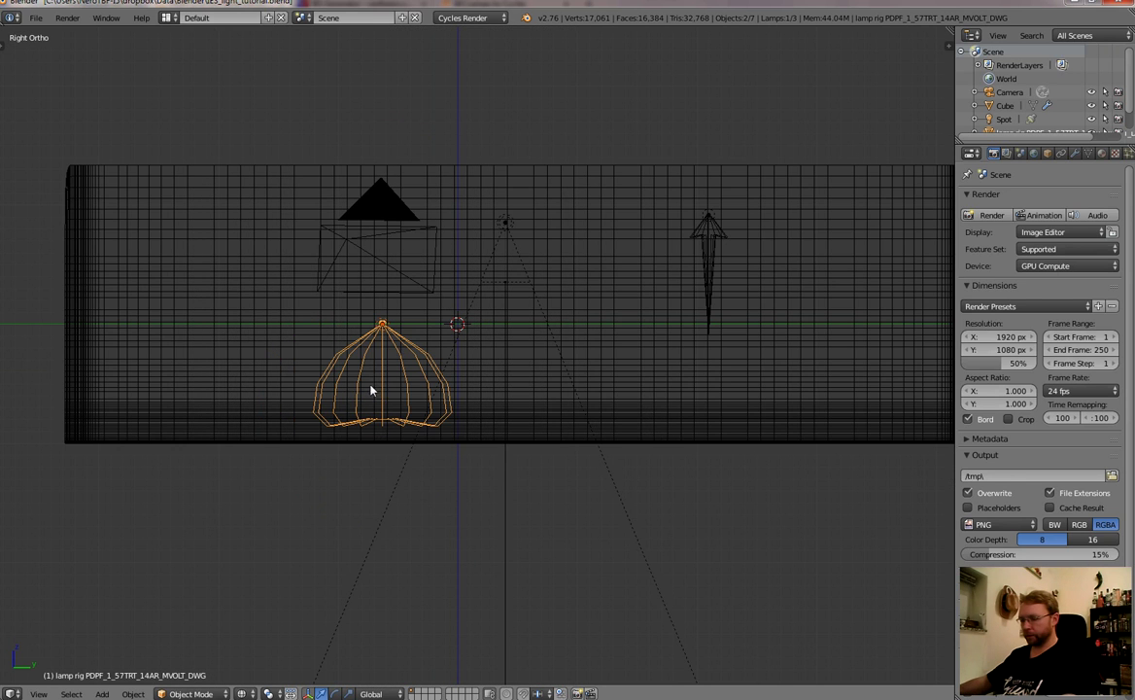
pyautogui.rightClick(383, 353)
pyautogui.press('g')
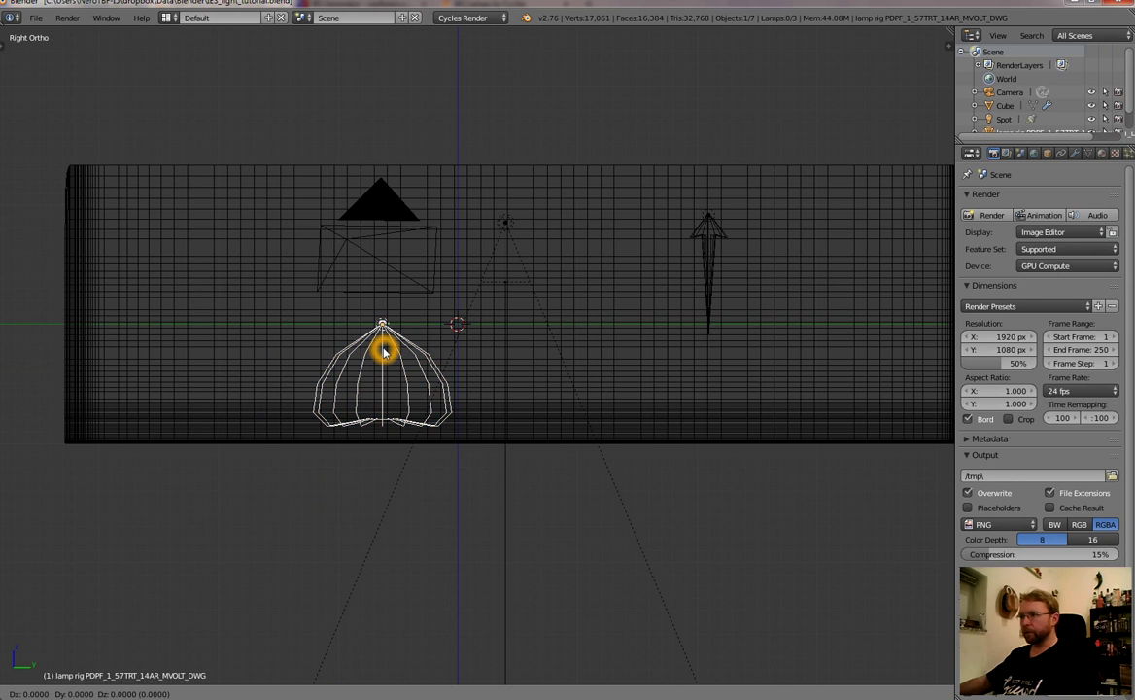
pyautogui.press('z')
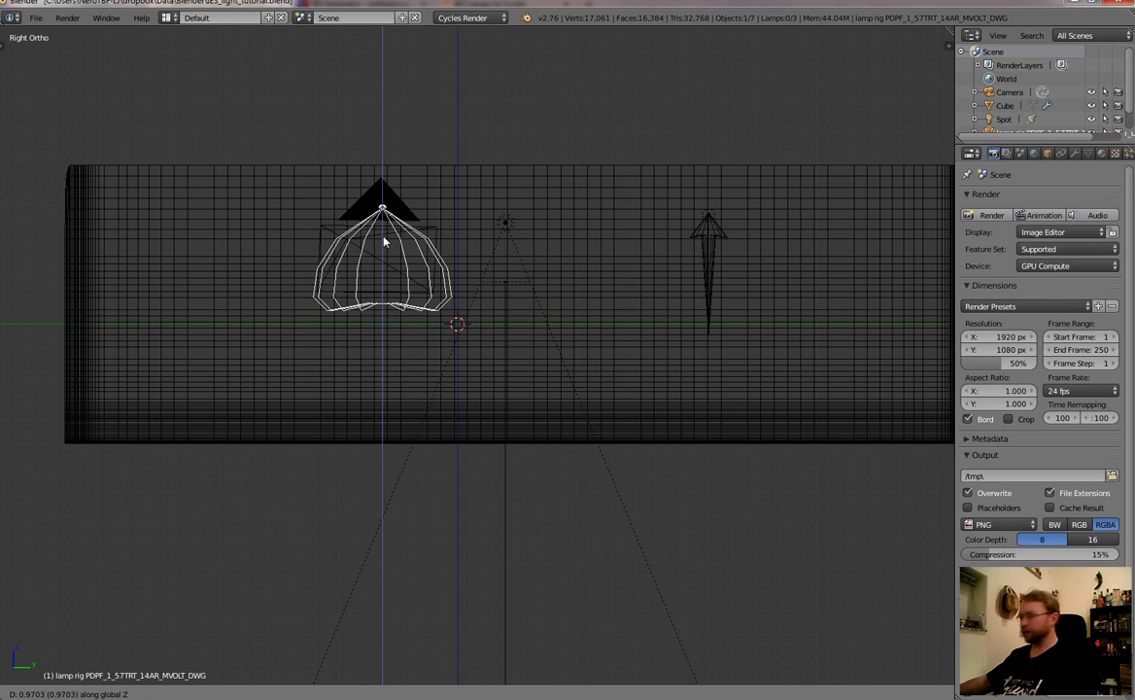
pyautogui.click(385, 241)
pyautogui.keyDown('shift'); pyautogui.rightClick(421, 274); pyautogui.keyUp('shift')
pyautogui.press('KP_0')
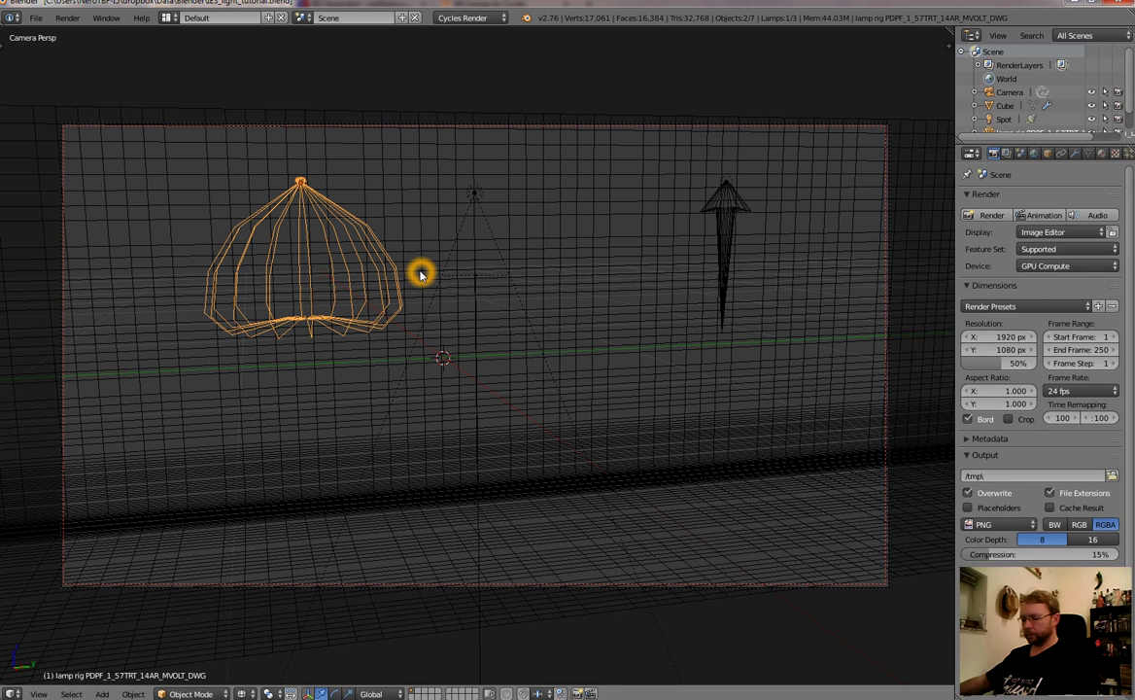
# Step: In the camera view, shift the lamp rig sideways, farther away from the spot lamp
pyautogui.rightClick(367, 221)
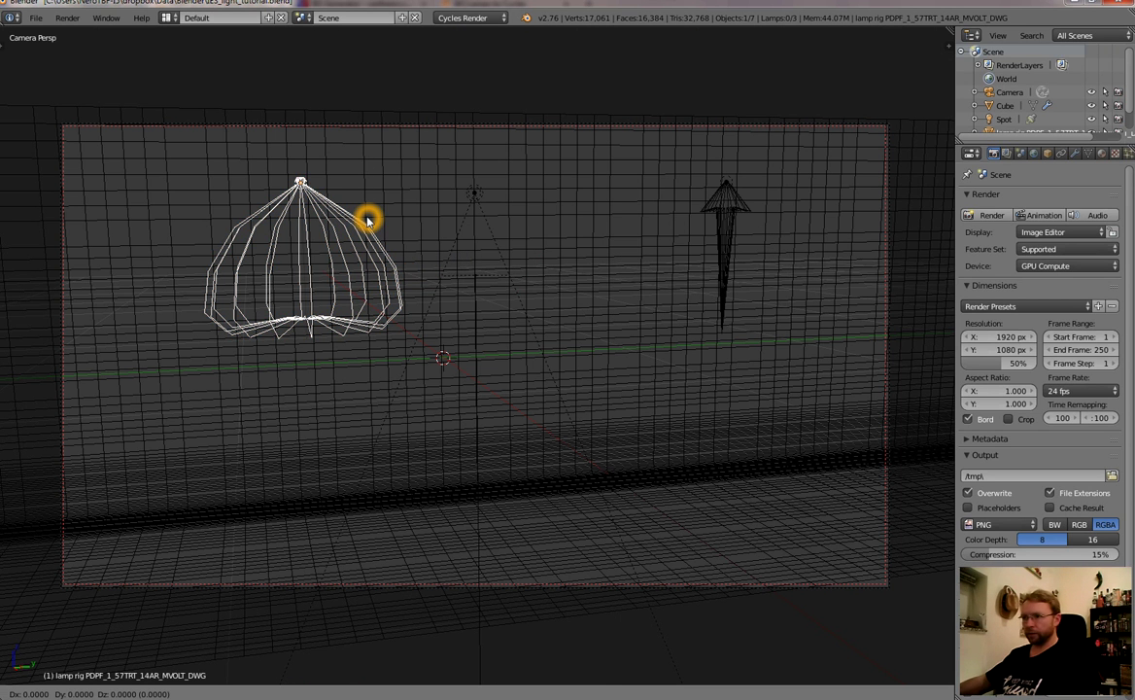
pyautogui.click(291, 220)
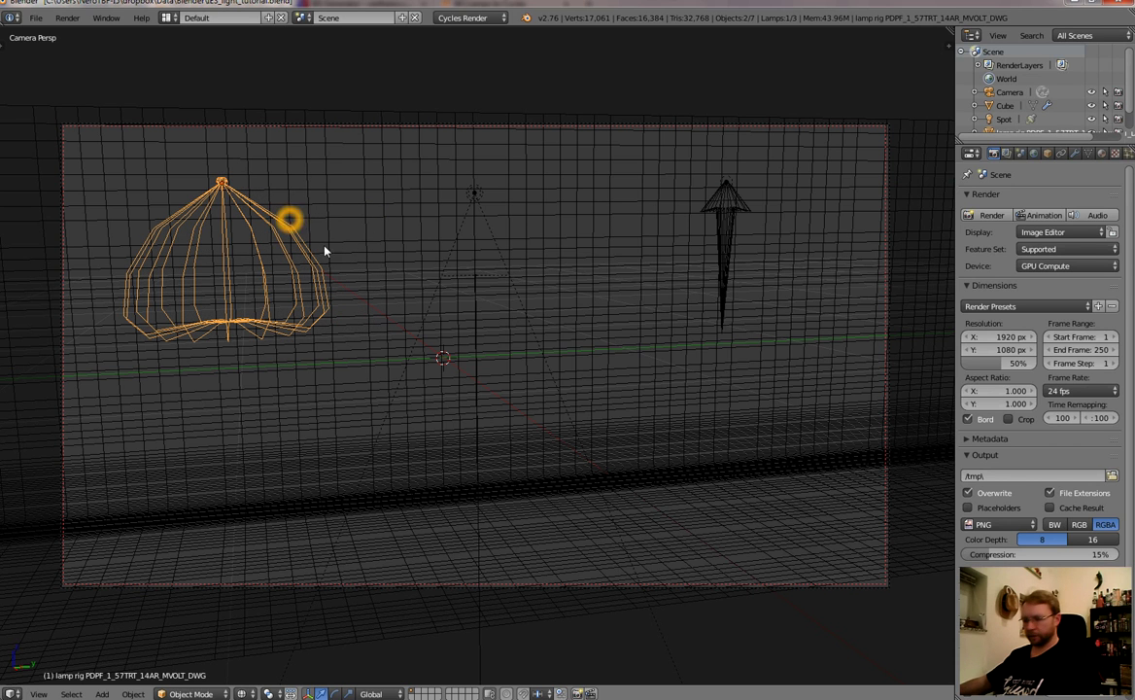
pyautogui.rightClick(340, 315)
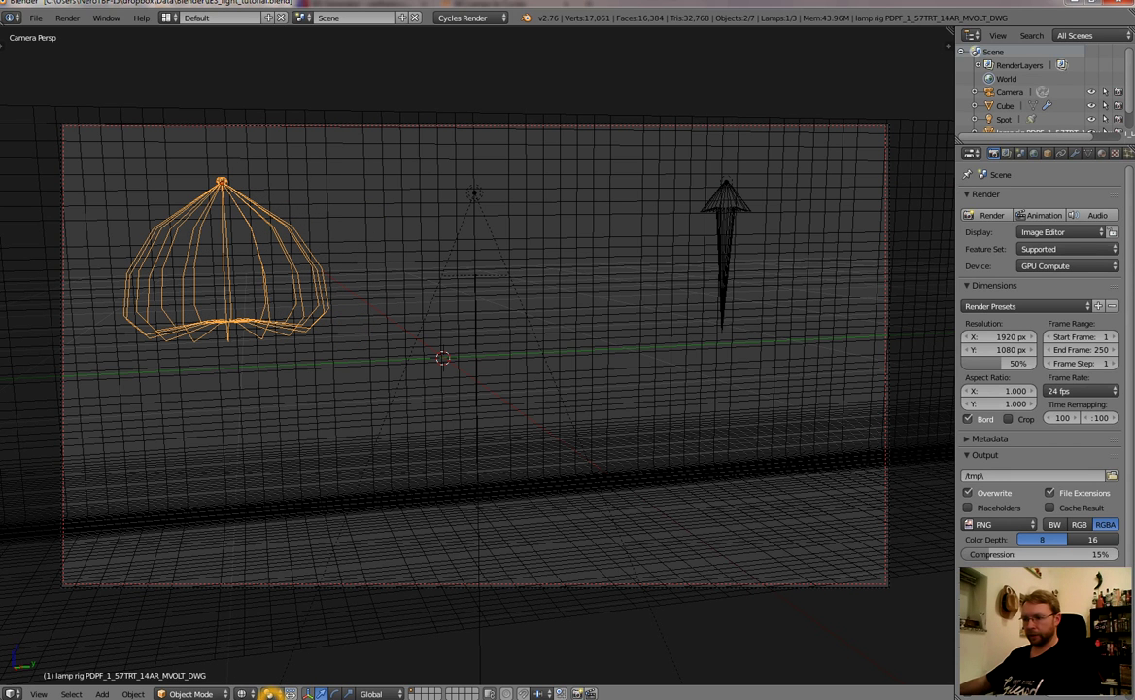
# Step: Preview the three lamps' light patterns in rendered viewport shading, then return to wireframe
pyautogui.click(242, 693)
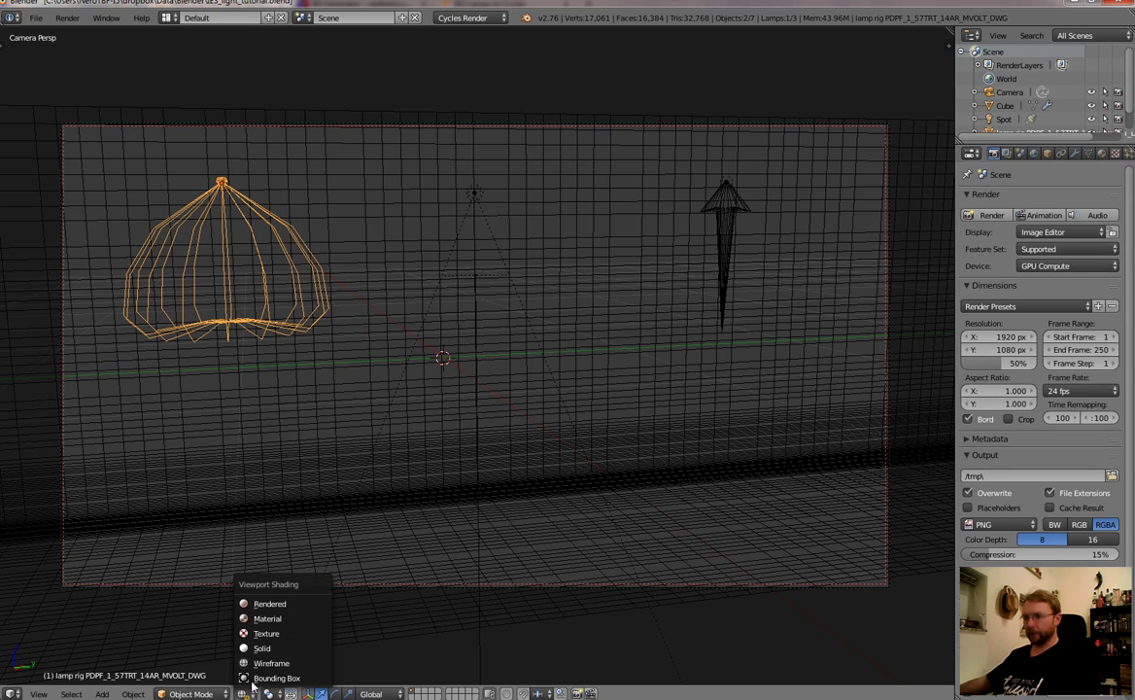
pyautogui.click(257, 605)
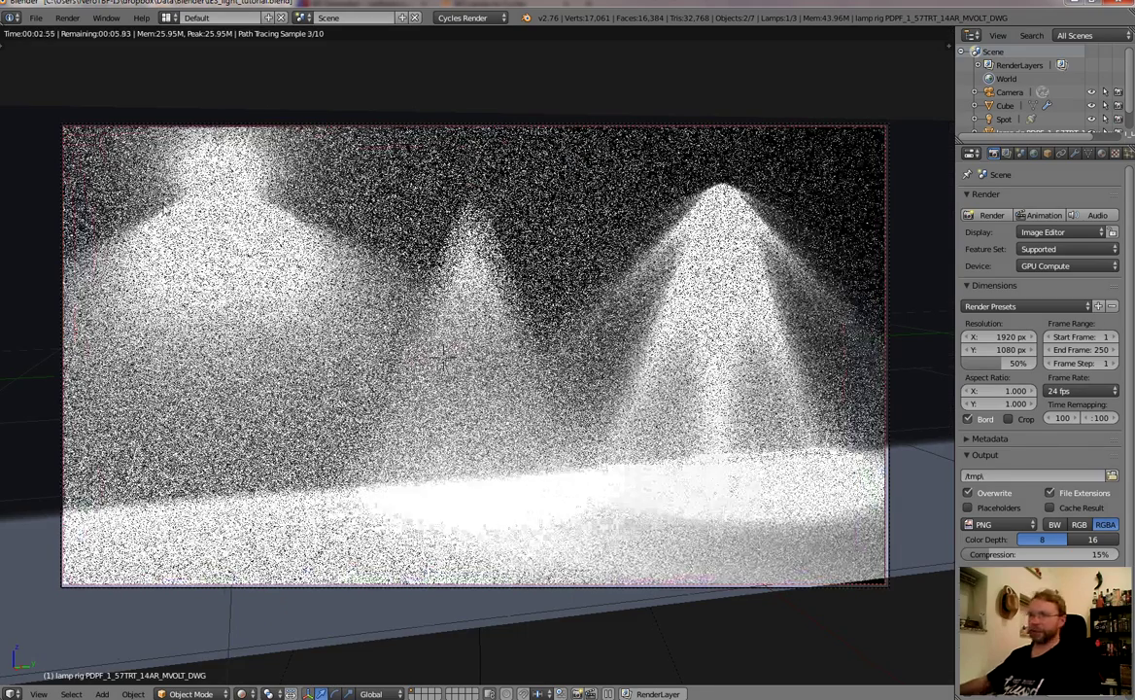
pyautogui.rightClick(278, 206)
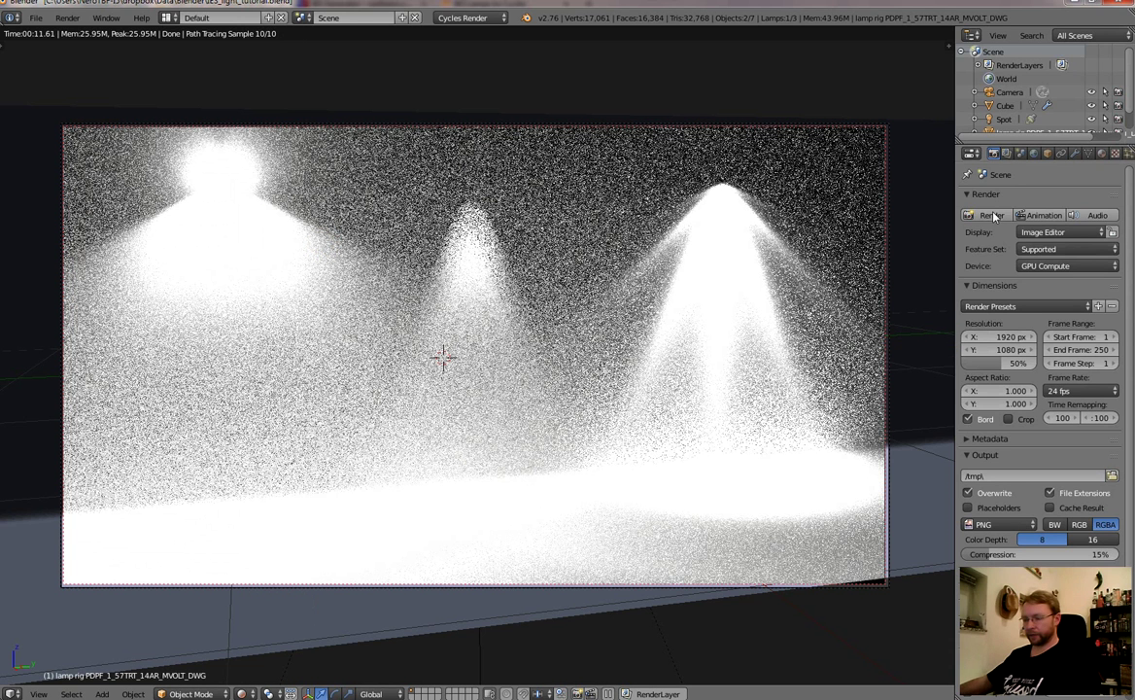
pyautogui.press('z')
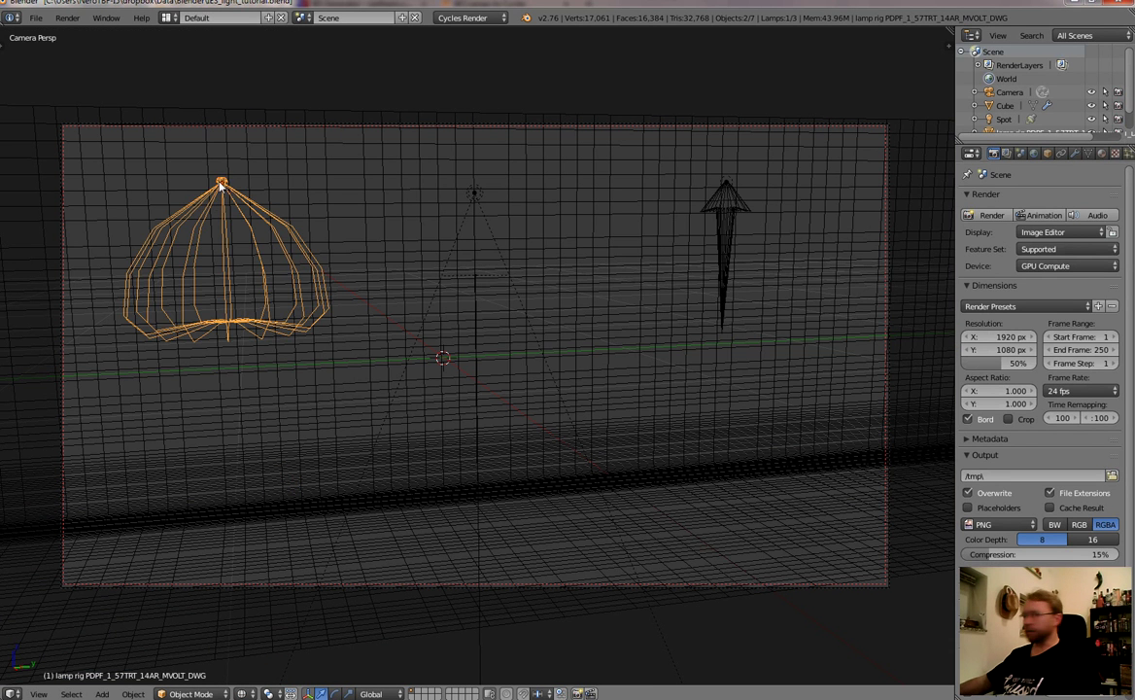
# Step: Select the point lamp inside the wide-beam lamp rig and try to change its emission color
pyautogui.rightClick(222, 182)
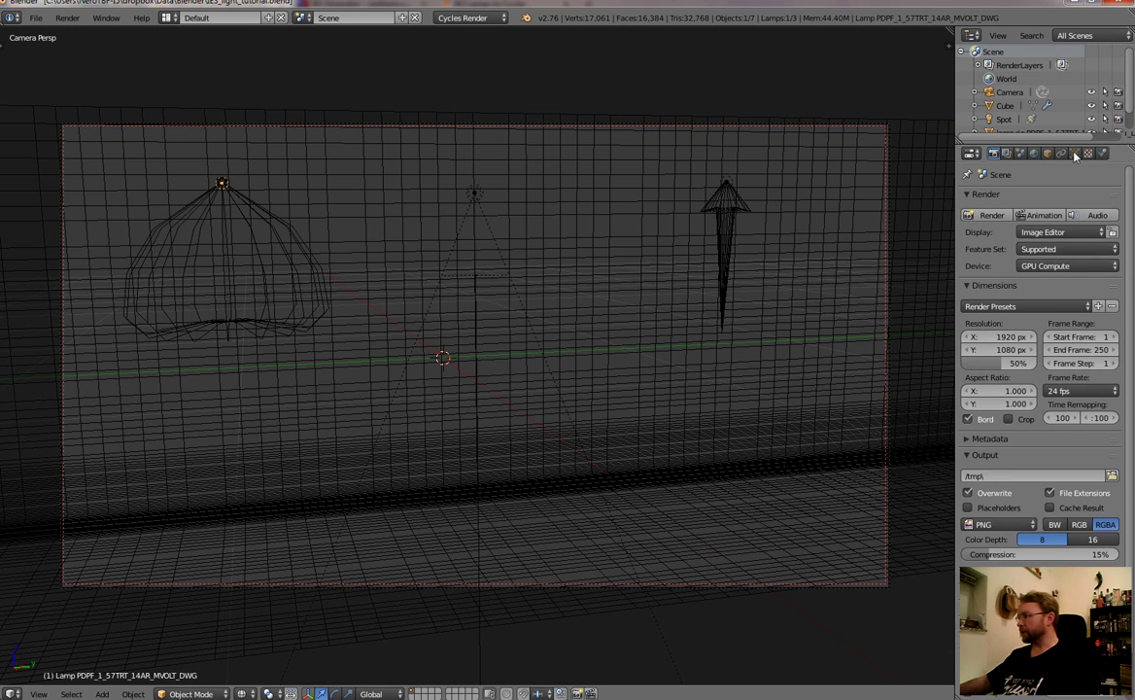
pyautogui.click(1076, 153)
pyautogui.click(1068, 367)
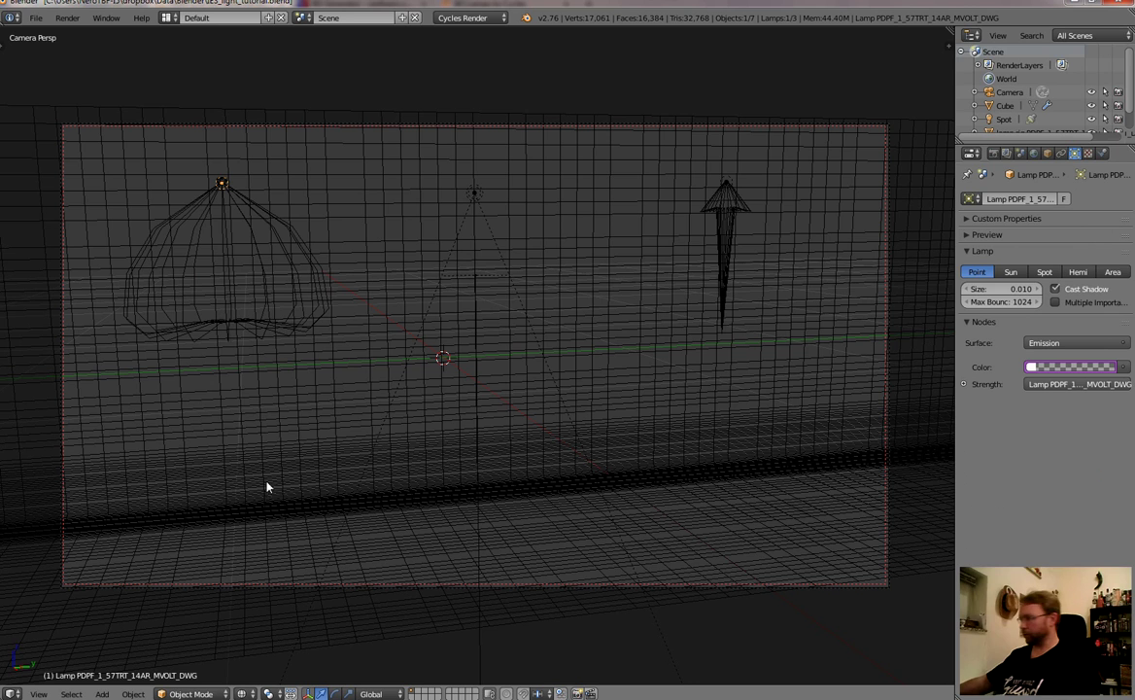
pyautogui.click(1107, 370)
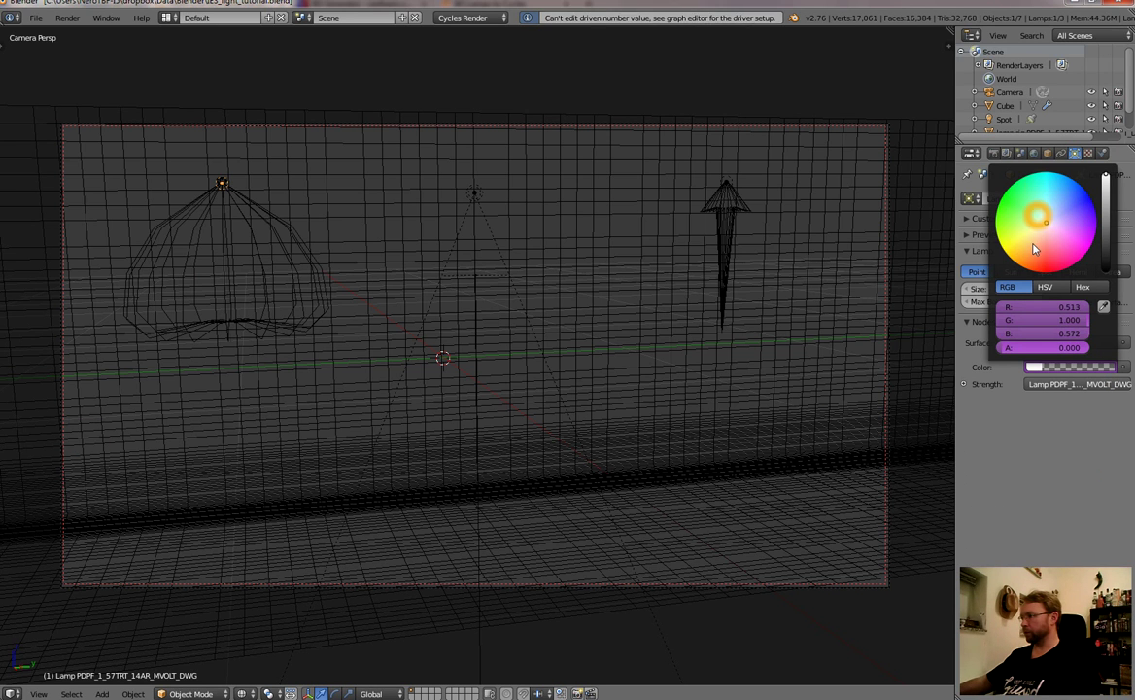
pyautogui.moveTo(1035, 249); pyautogui.dragTo(1067, 250)
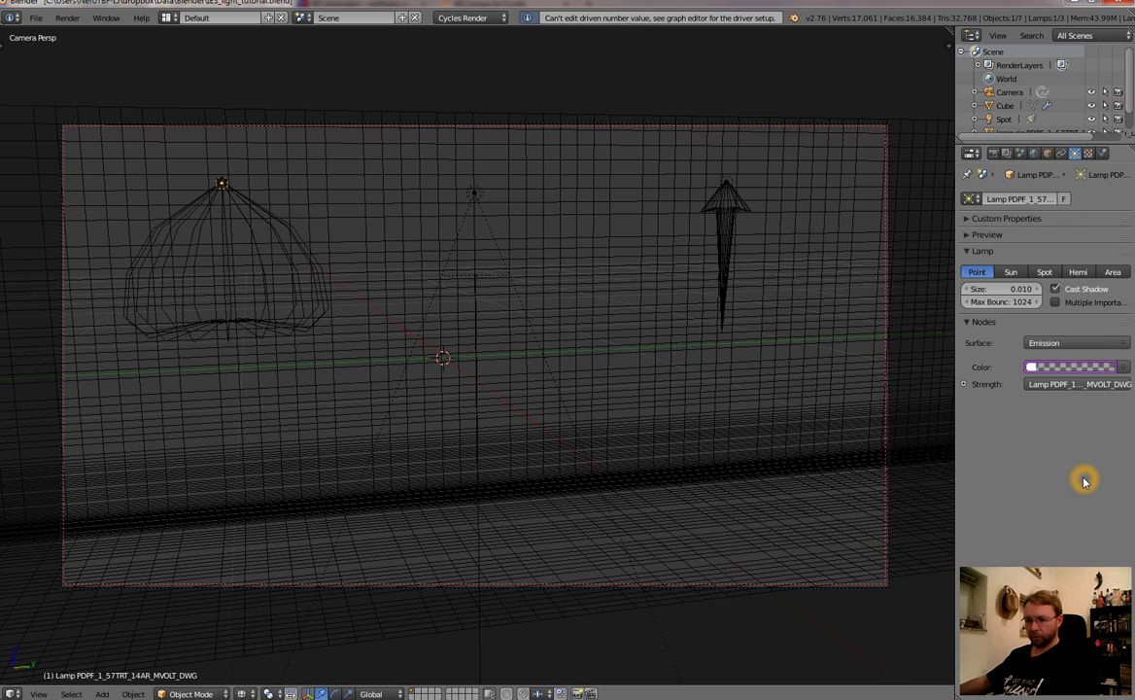
# Step: Split a strip off the bottom of the 3D view and make it a Graph Editor in Drivers mode
pyautogui.moveTo(5, 693); pyautogui.dragTo(10, 525)
pyautogui.click(212, 693)
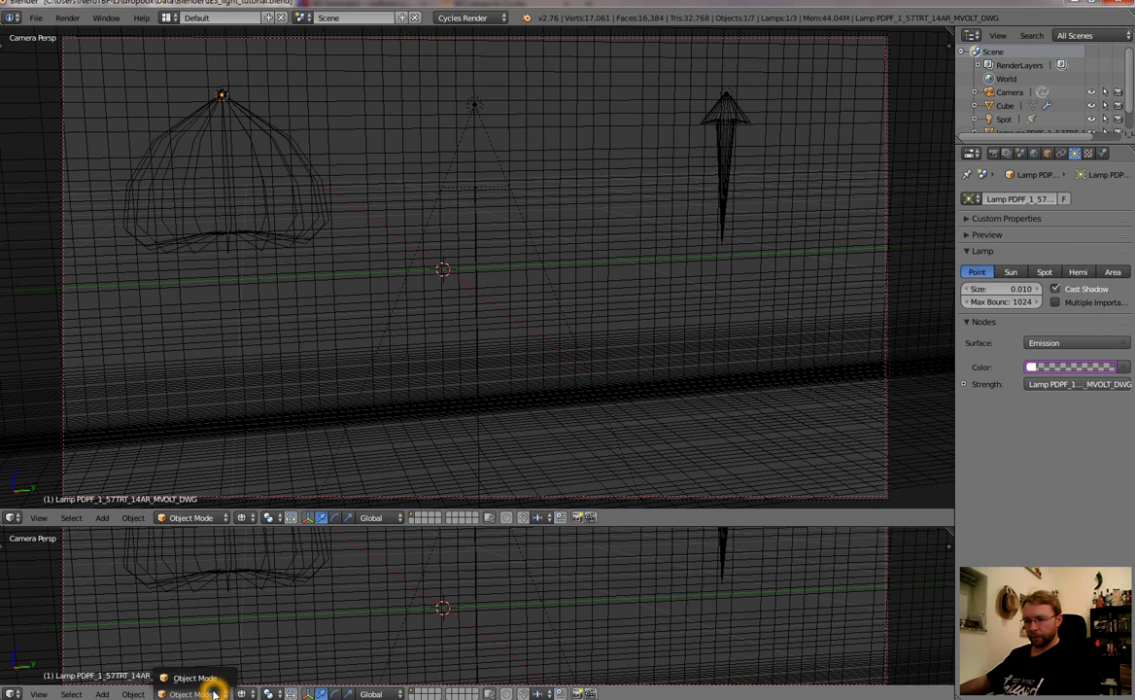
pyautogui.click(8, 693)
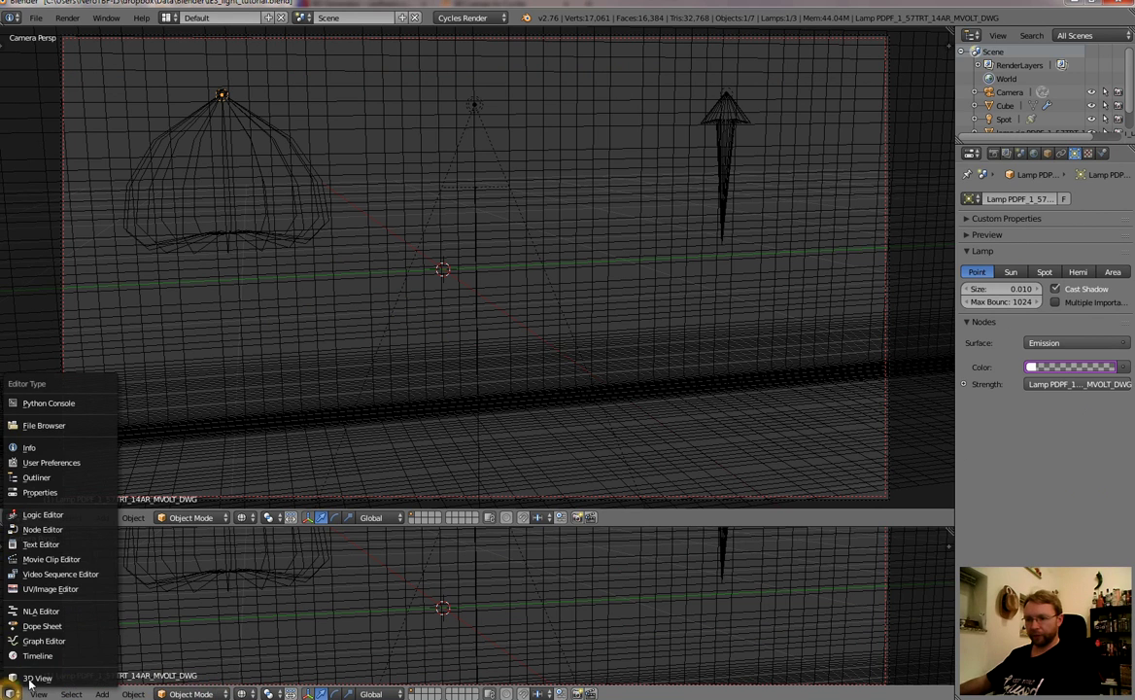
pyautogui.click(39, 642)
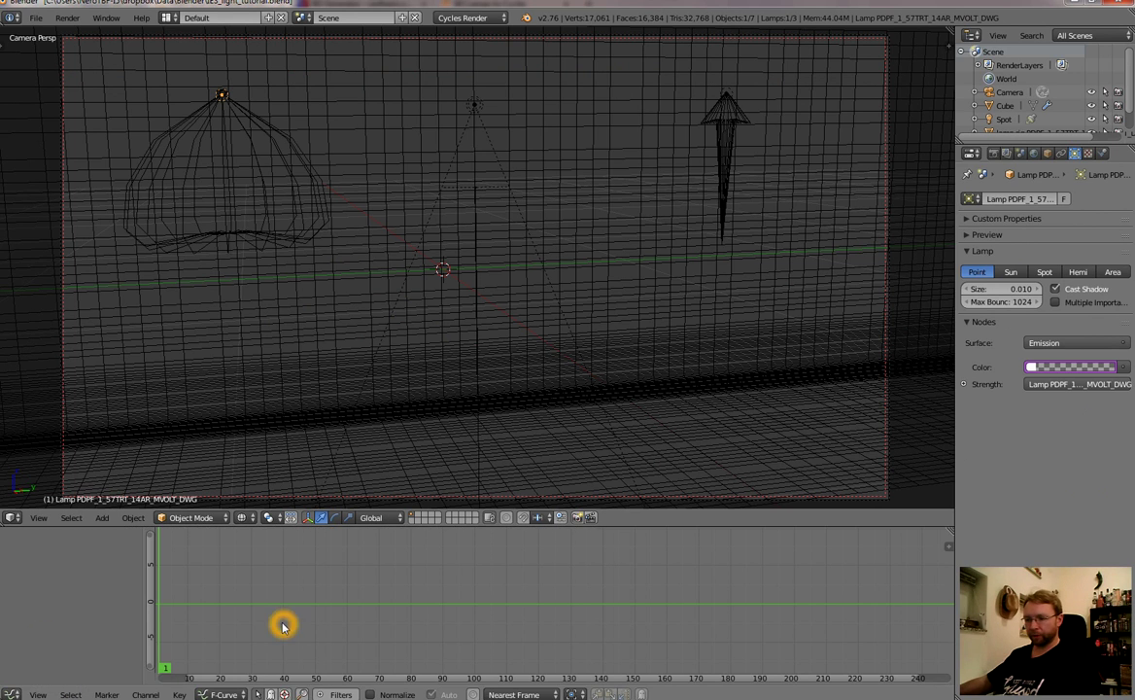
pyautogui.click(240, 693)
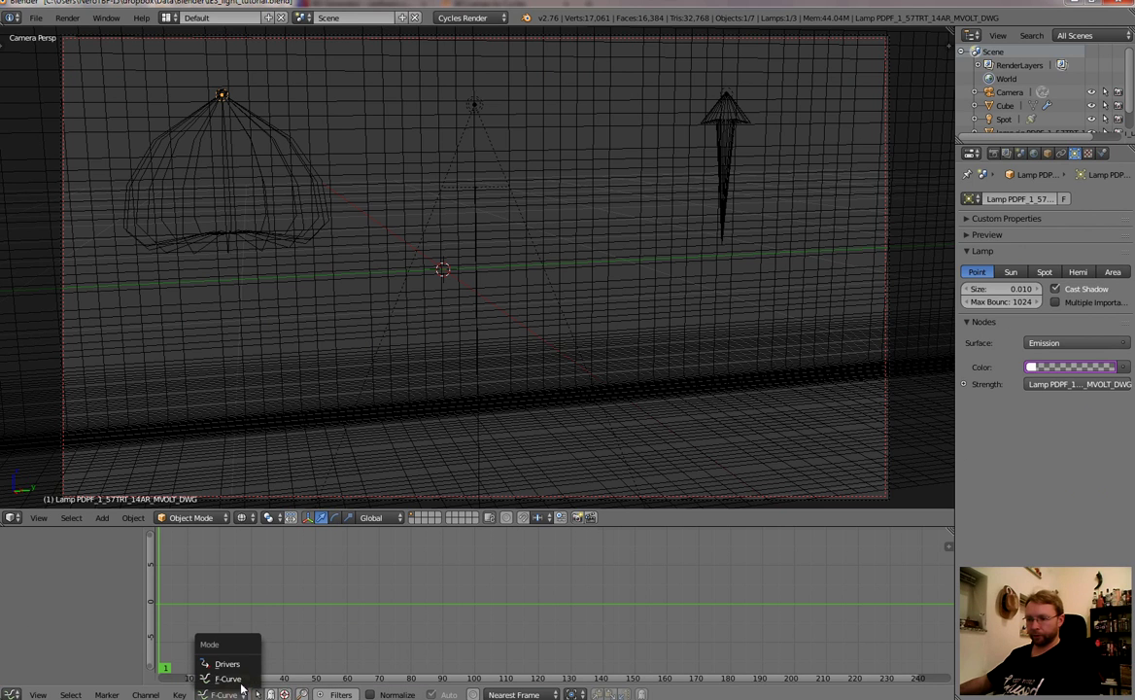
pyautogui.click(241, 666)
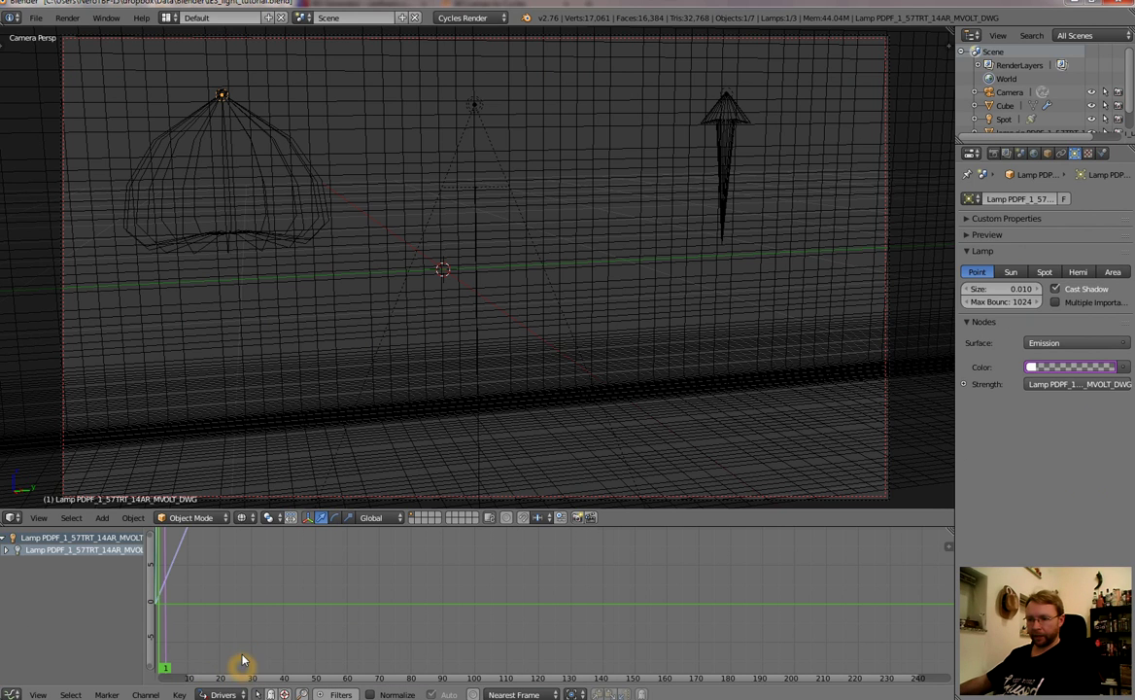
# Step: Expand the lamp's shader node tree drivers and delete the R, G, B and A color drivers
pyautogui.click(8, 551)
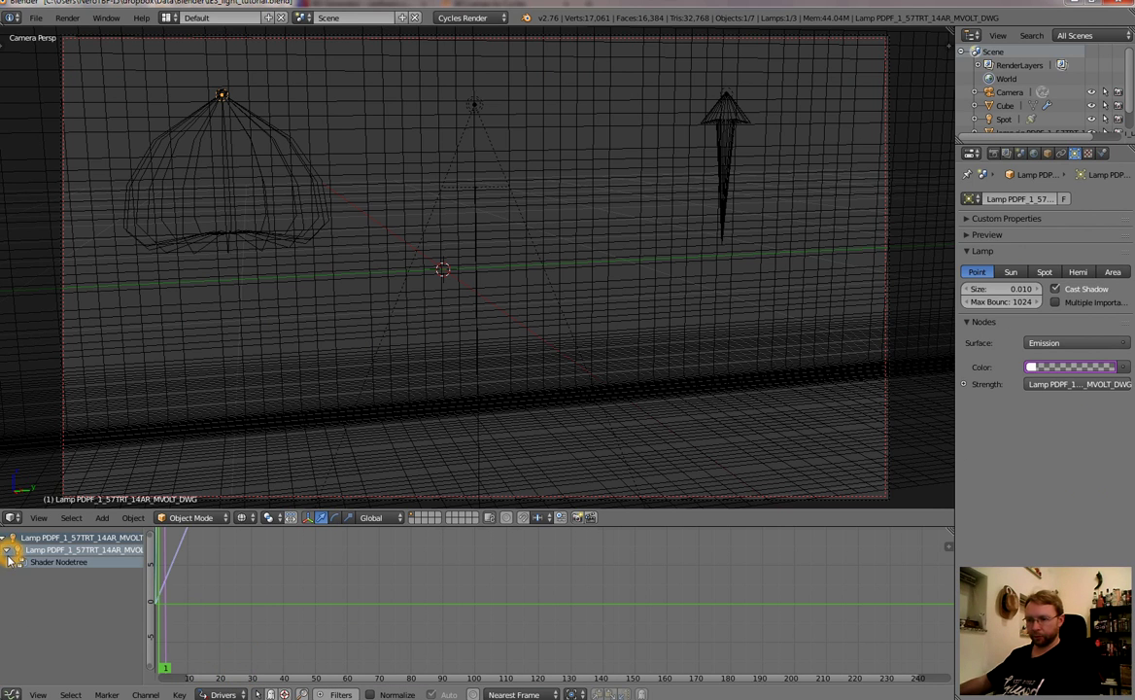
pyautogui.click(9, 563)
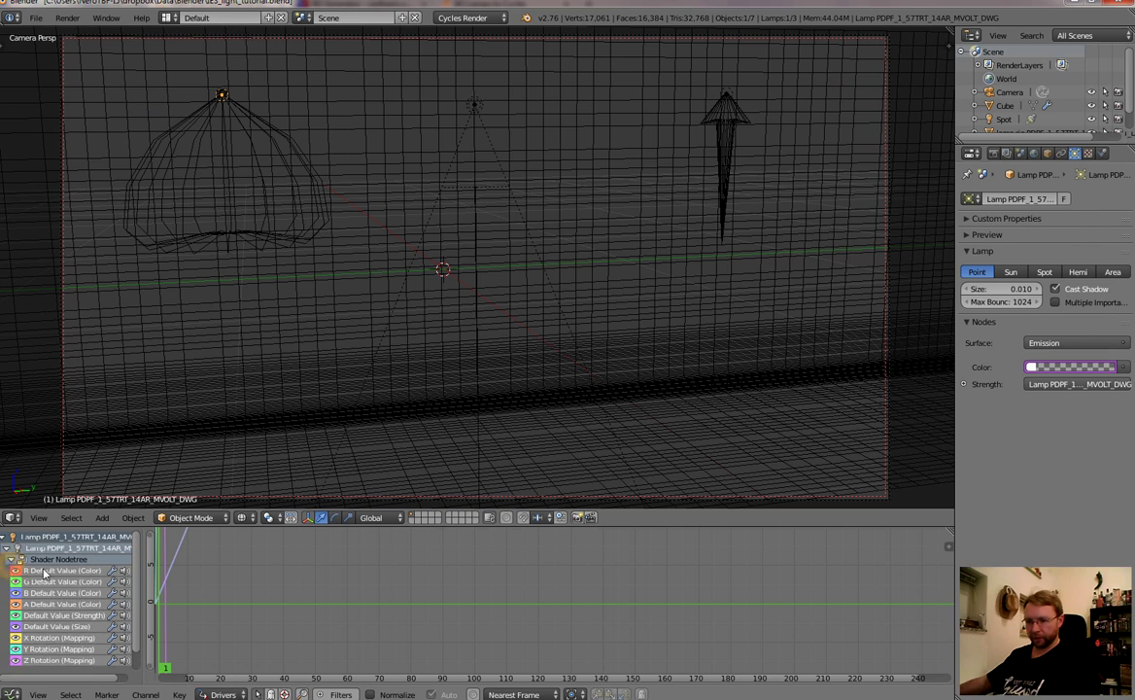
pyautogui.click(69, 612)
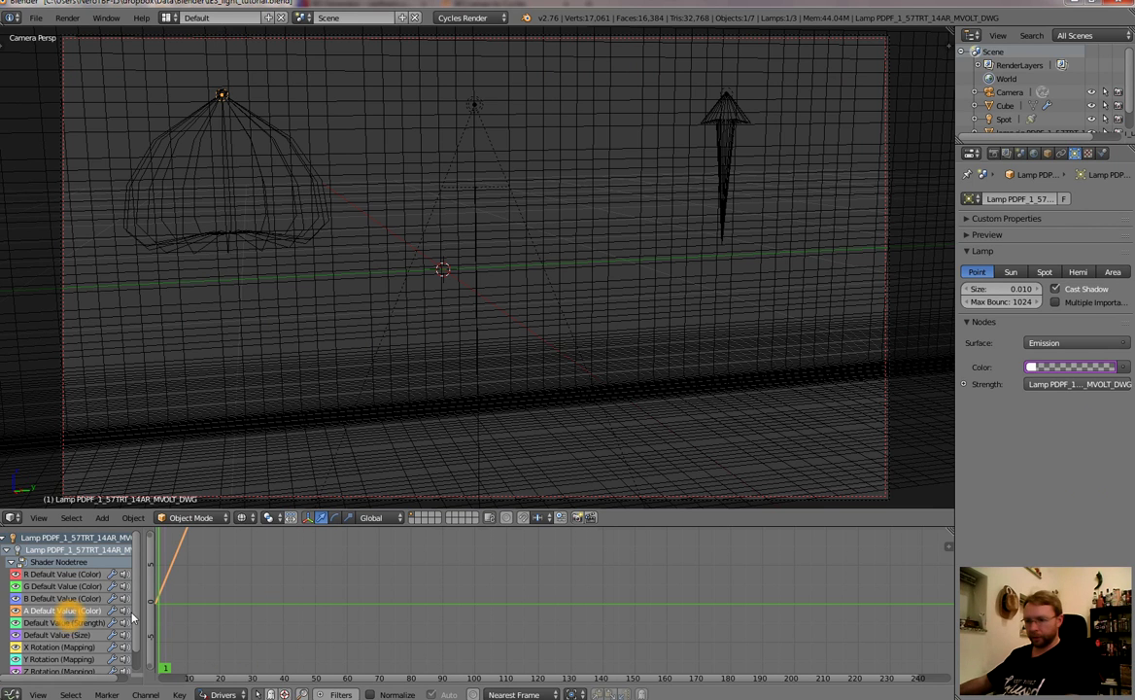
pyautogui.click(90, 577)
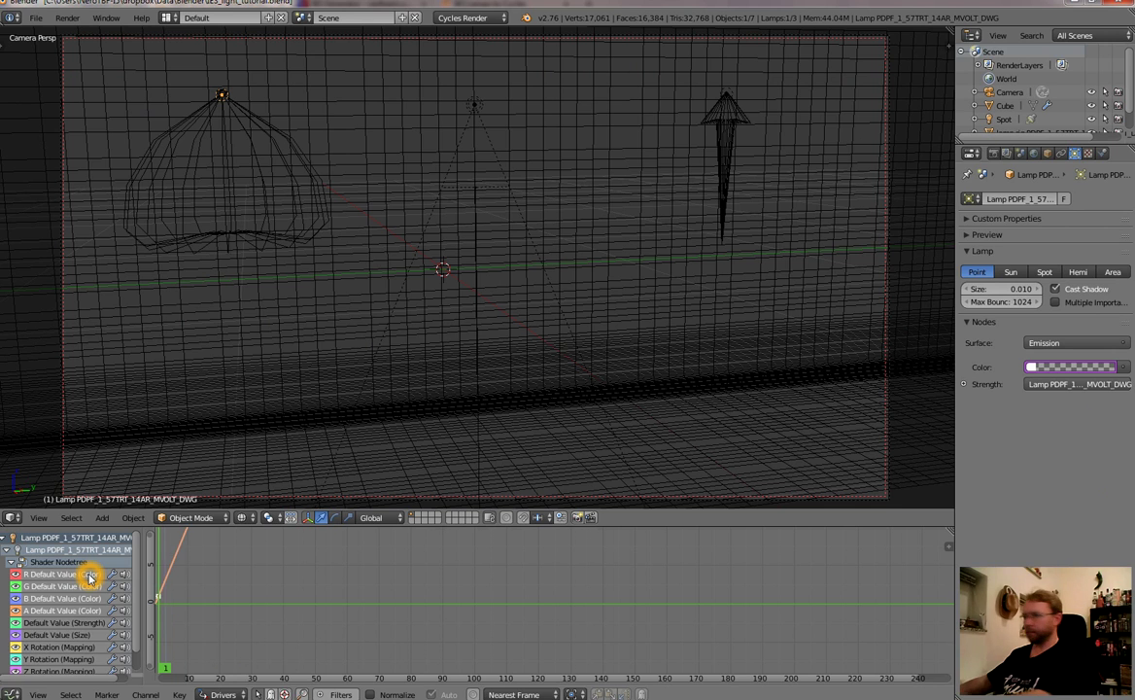
pyautogui.press('x')
pyautogui.click(89, 574)
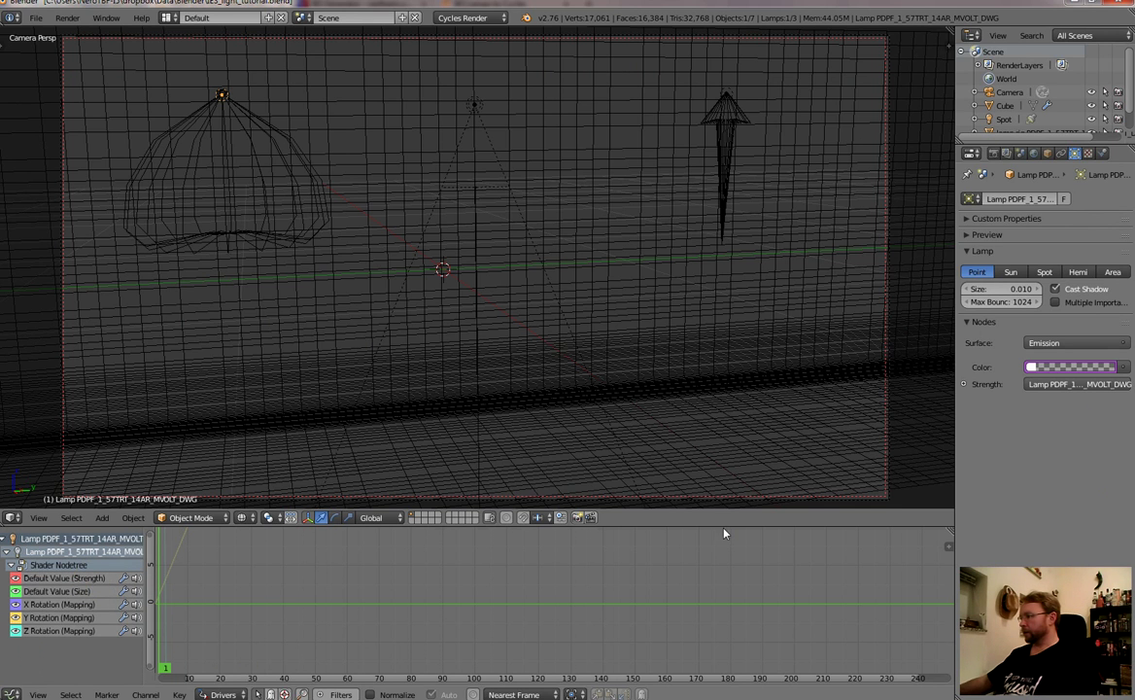
# Step: Change the lamp's emission color to blue and preview it in rendered viewport shading
pyautogui.click(1077, 369)
pyautogui.click(1075, 203)
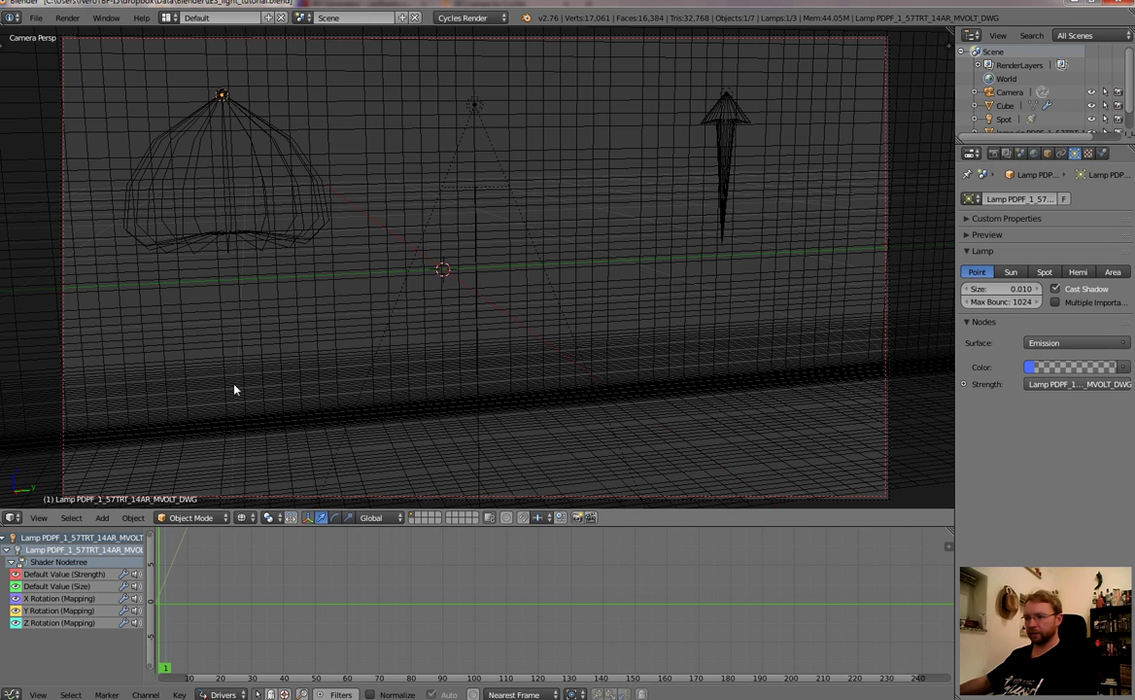
pyautogui.click(248, 519)
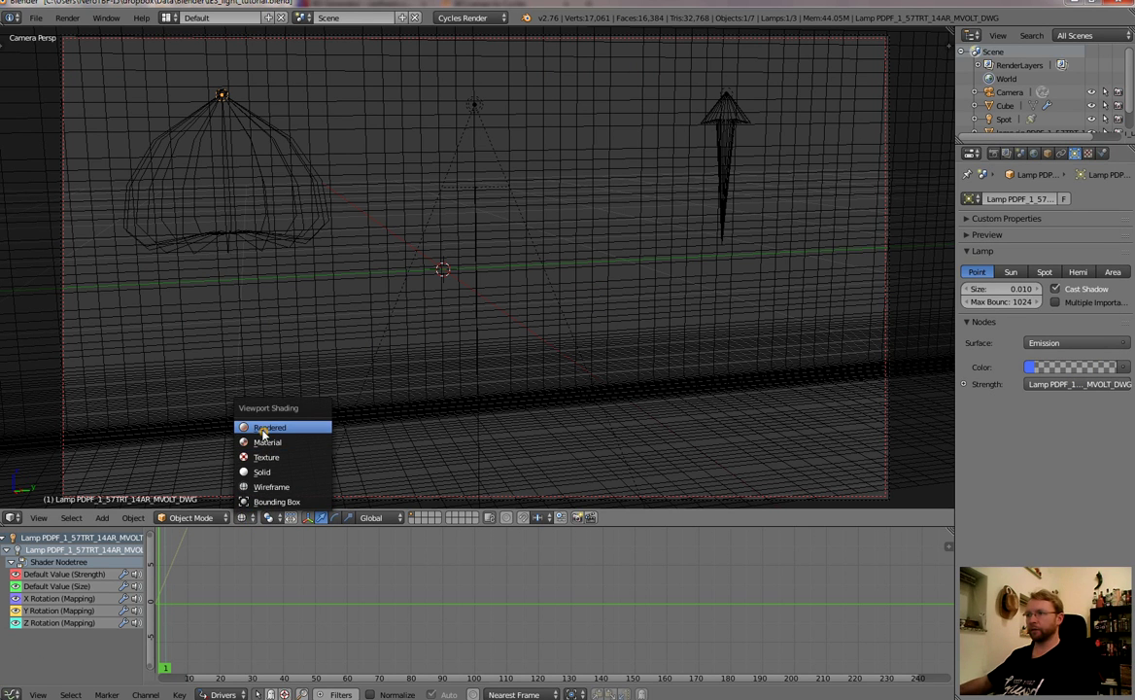
pyautogui.click(263, 429)
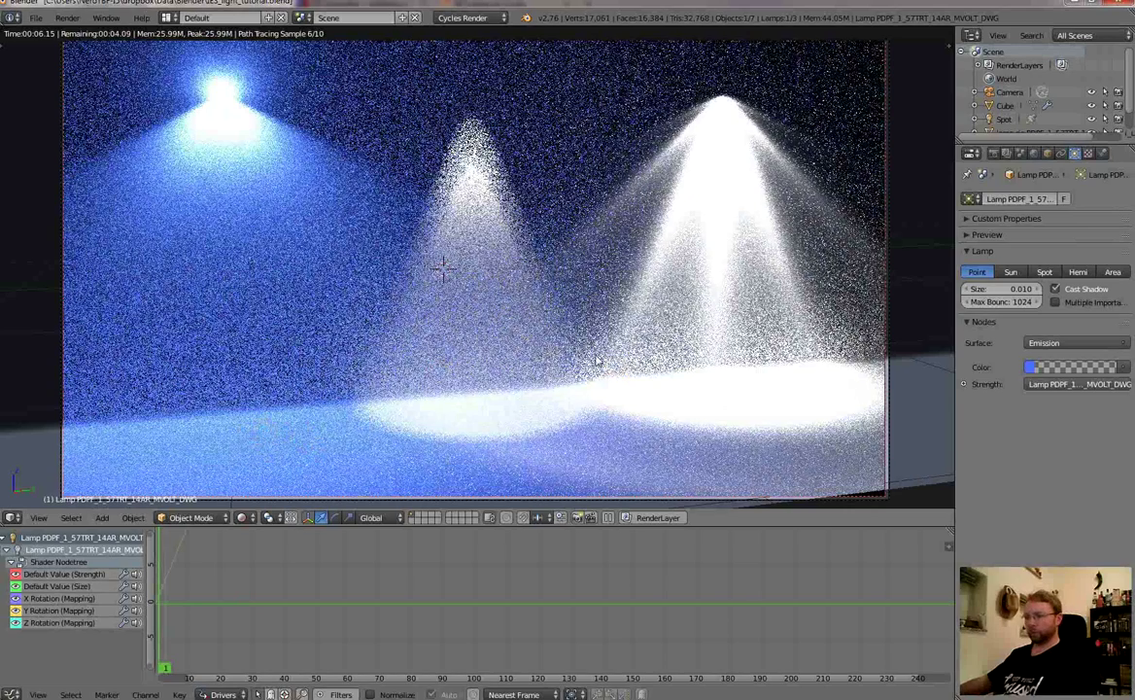
# Step: Return the viewport to wireframe shading and shrink the Graph Editor area to enlarge the 3D view
pyautogui.click(247, 520)
pyautogui.click(268, 488)
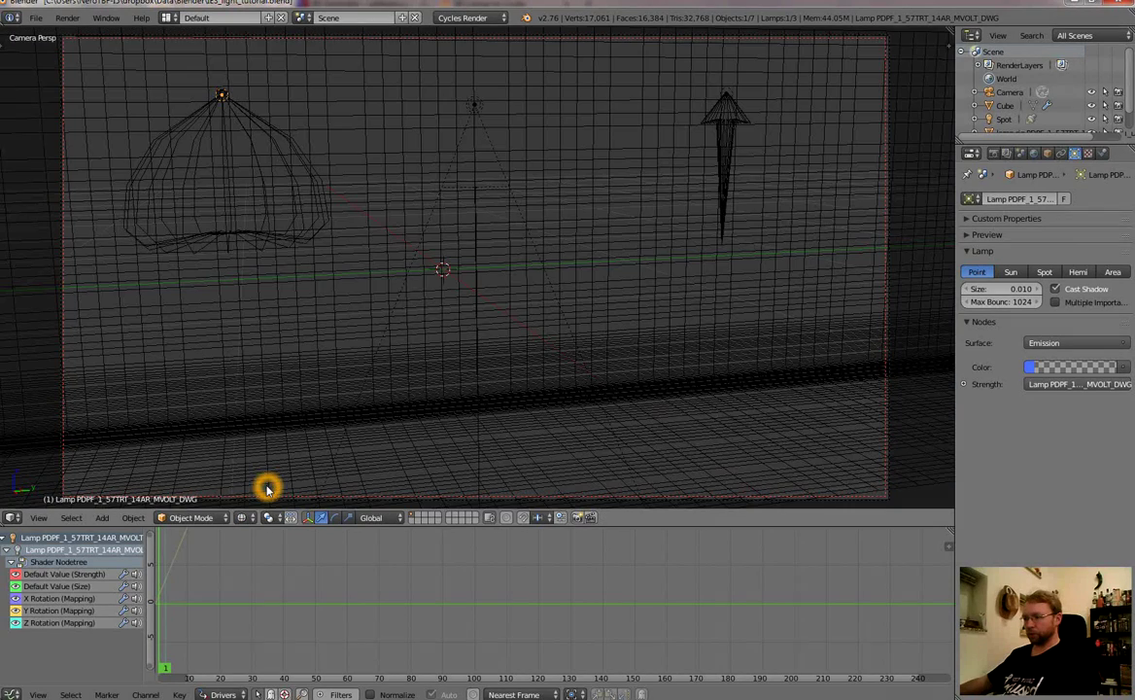
pyautogui.moveTo(433, 525); pyautogui.dragTo(433, 610)
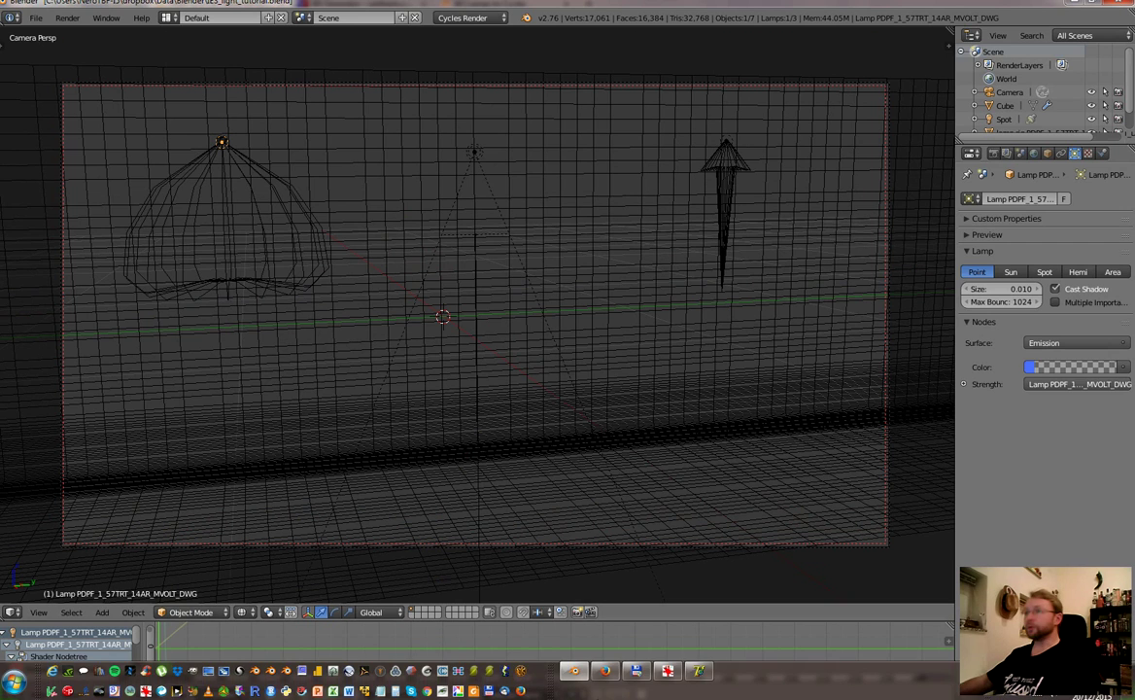
# Step: Switch to the browser and view the ies_gen3.exe download on vertheim.com's IES Generator page
pyautogui.click(606, 671)
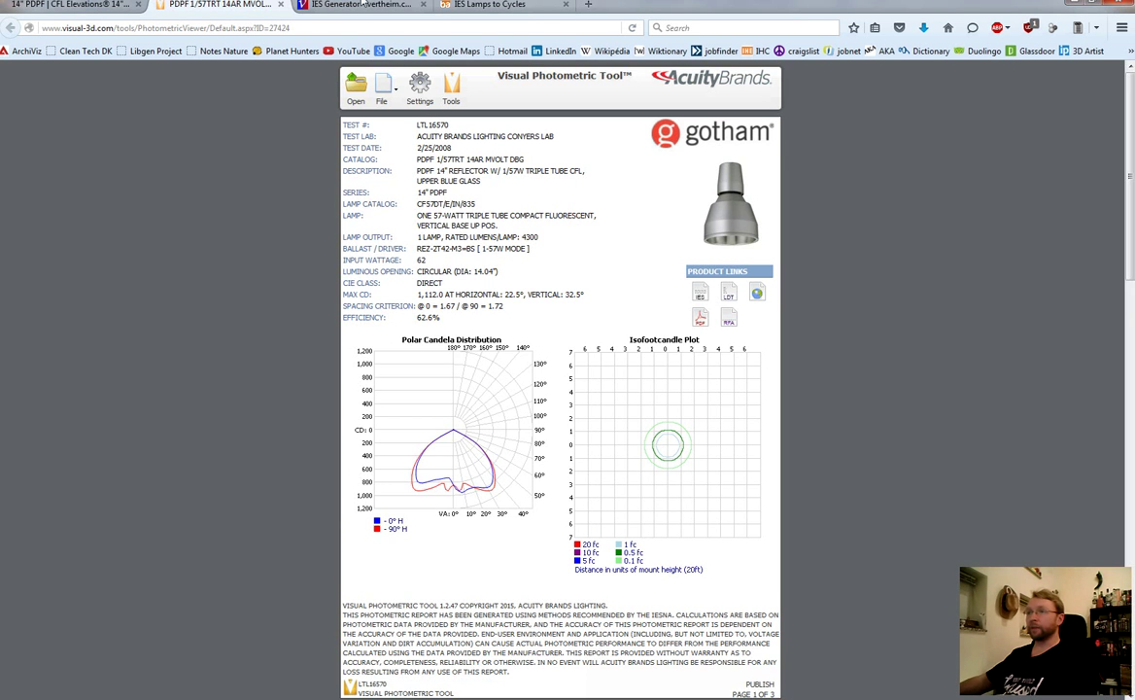
pyautogui.click(335, 6)
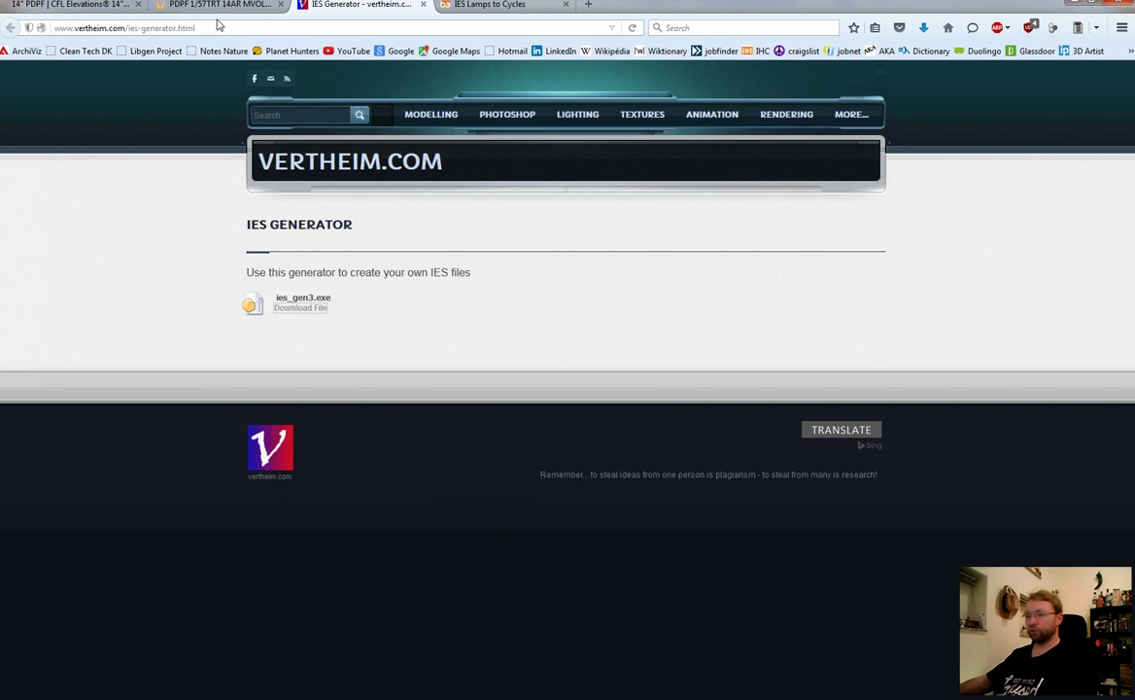
pyautogui.click(335, 310)
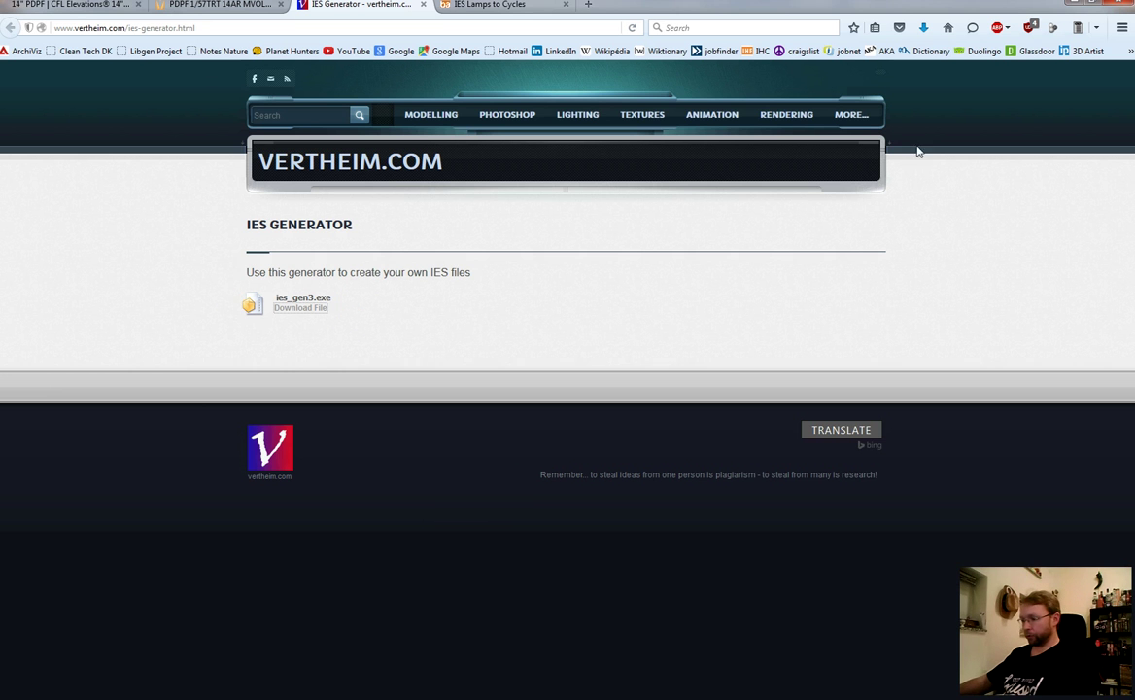
# Step: Switch to Creator IES over Blender and shape the light curve with peaks at 0, about 34 and about 68 degrees, with the low stretches near 1E+1
pyautogui.click(573, 680)
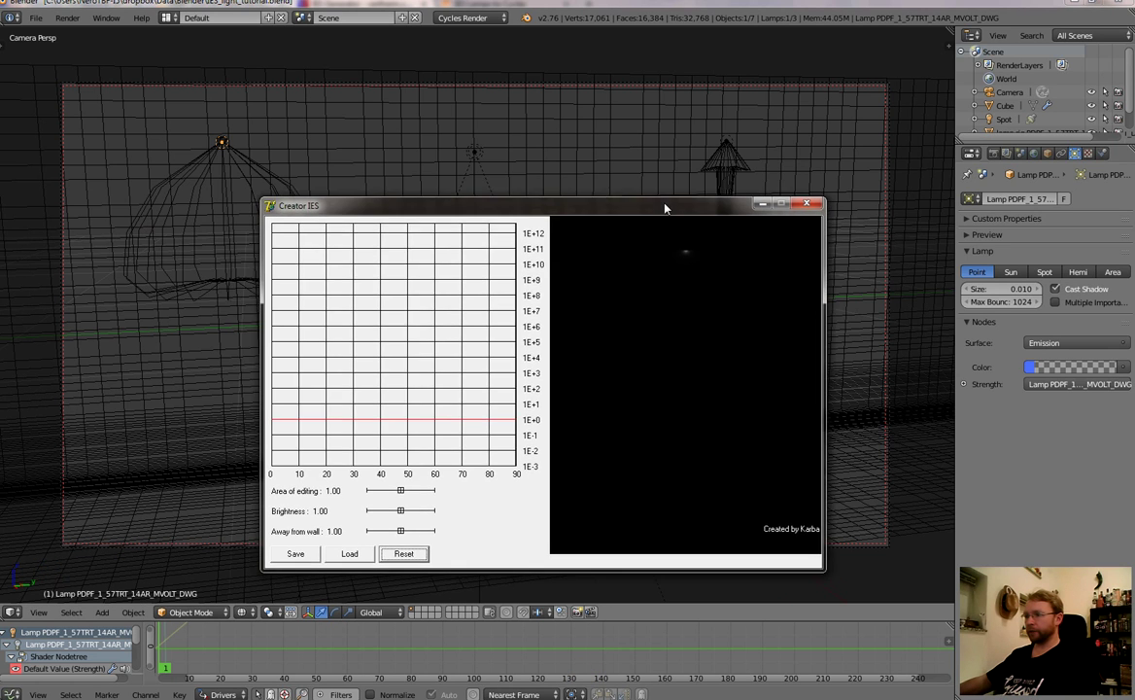
pyautogui.moveTo(664, 208); pyautogui.dragTo(639, 162)
pyautogui.moveTo(256, 328)
pyautogui.mouseDown()
pyautogui.moveTo(246, 299)
pyautogui.moveTo(287, 296)
pyautogui.moveTo(356, 265)
pyautogui.mouseUp()
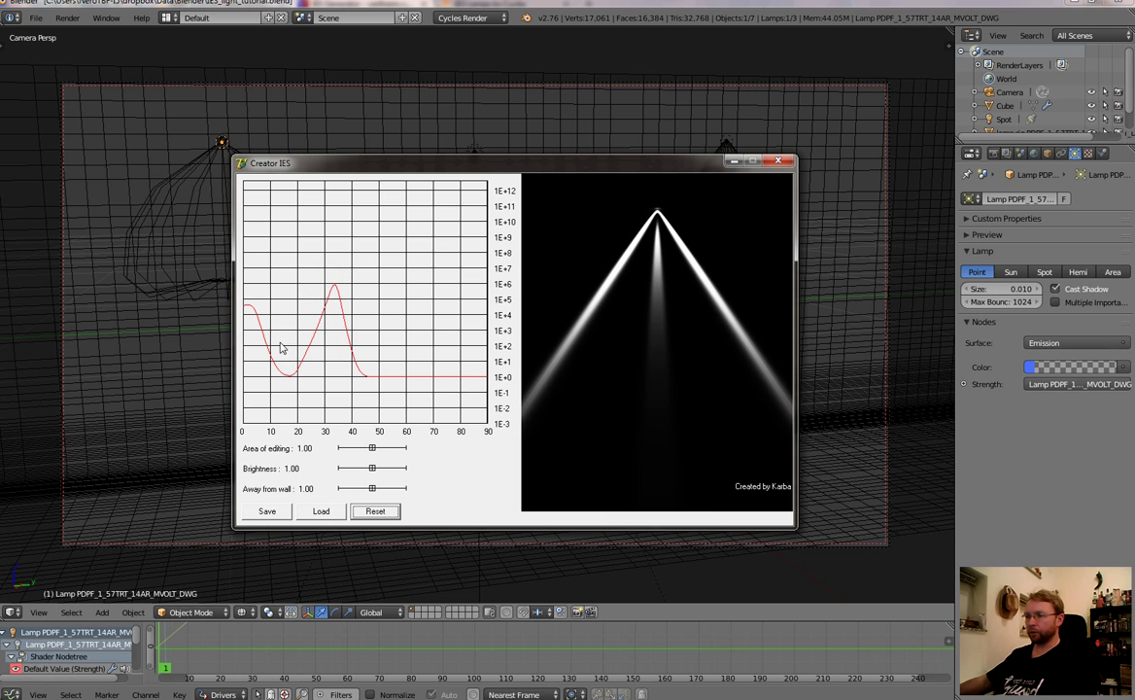
pyautogui.moveTo(284, 380)
pyautogui.mouseDown()
pyautogui.moveTo(295, 317)
pyautogui.moveTo(250, 313)
pyautogui.mouseUp()
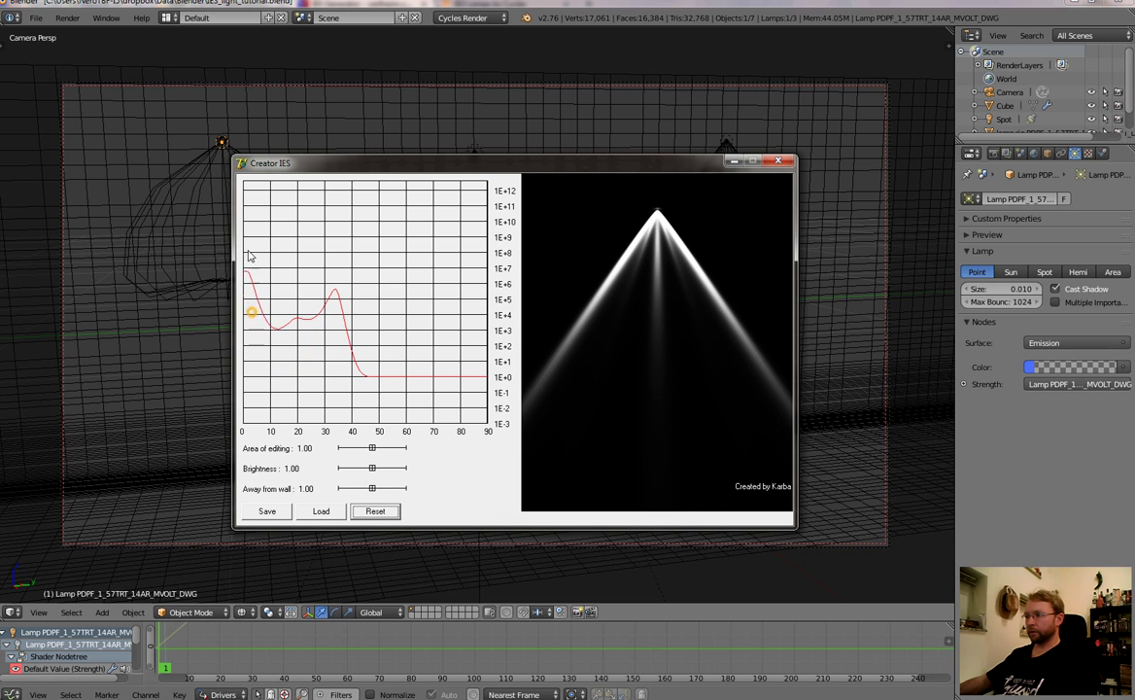
pyautogui.moveTo(248, 255)
pyautogui.mouseDown()
pyautogui.moveTo(246, 243)
pyautogui.moveTo(267, 307)
pyautogui.mouseUp()
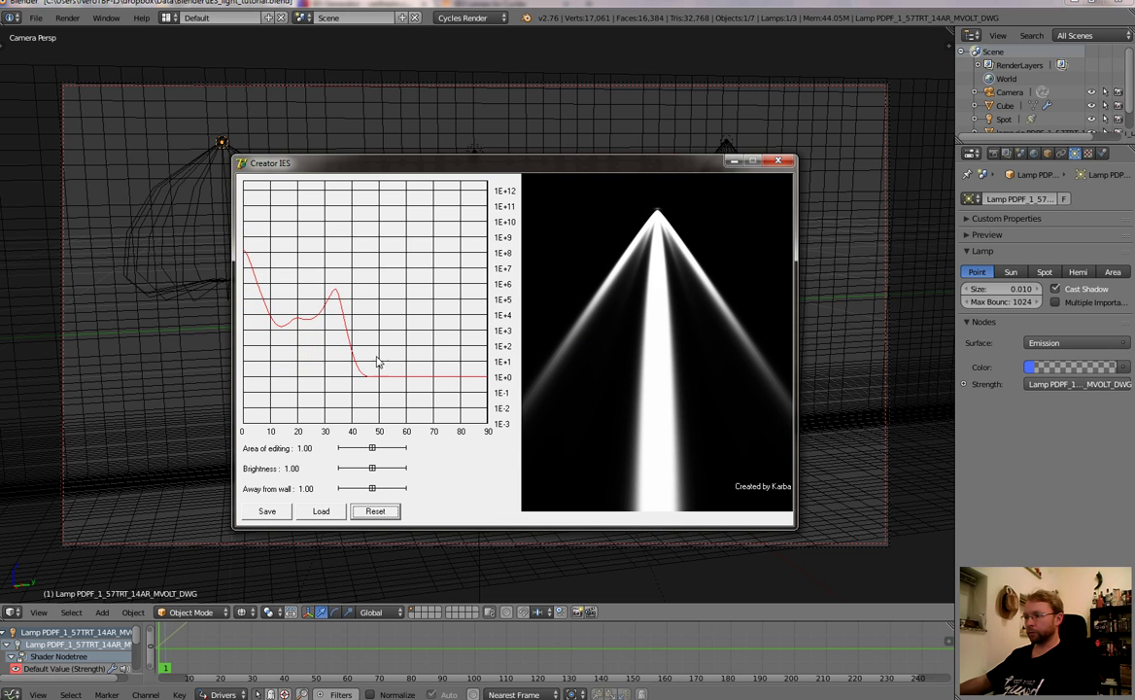
pyautogui.moveTo(429, 384)
pyautogui.mouseDown()
pyautogui.moveTo(432, 344)
pyautogui.moveTo(441, 350)
pyautogui.moveTo(426, 357)
pyautogui.moveTo(430, 272)
pyautogui.moveTo(427, 326)
pyautogui.moveTo(469, 369)
pyautogui.mouseUp()
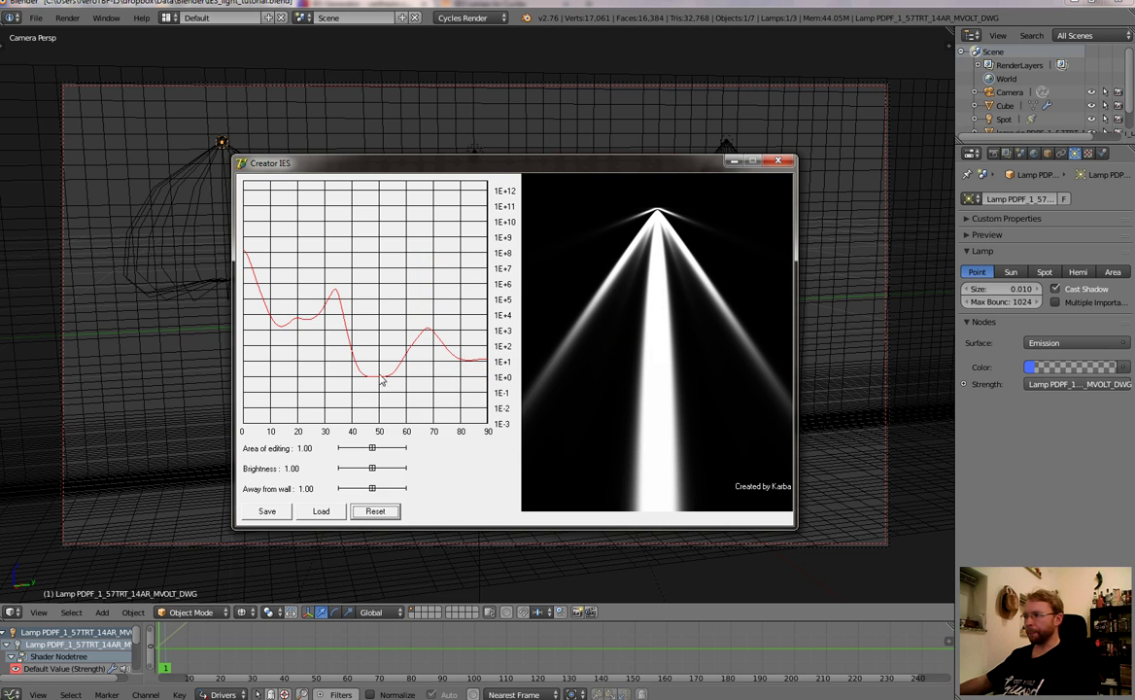
pyautogui.moveTo(382, 375)
pyautogui.mouseDown()
pyautogui.moveTo(372, 360)
pyautogui.moveTo(424, 394)
pyautogui.mouseUp()
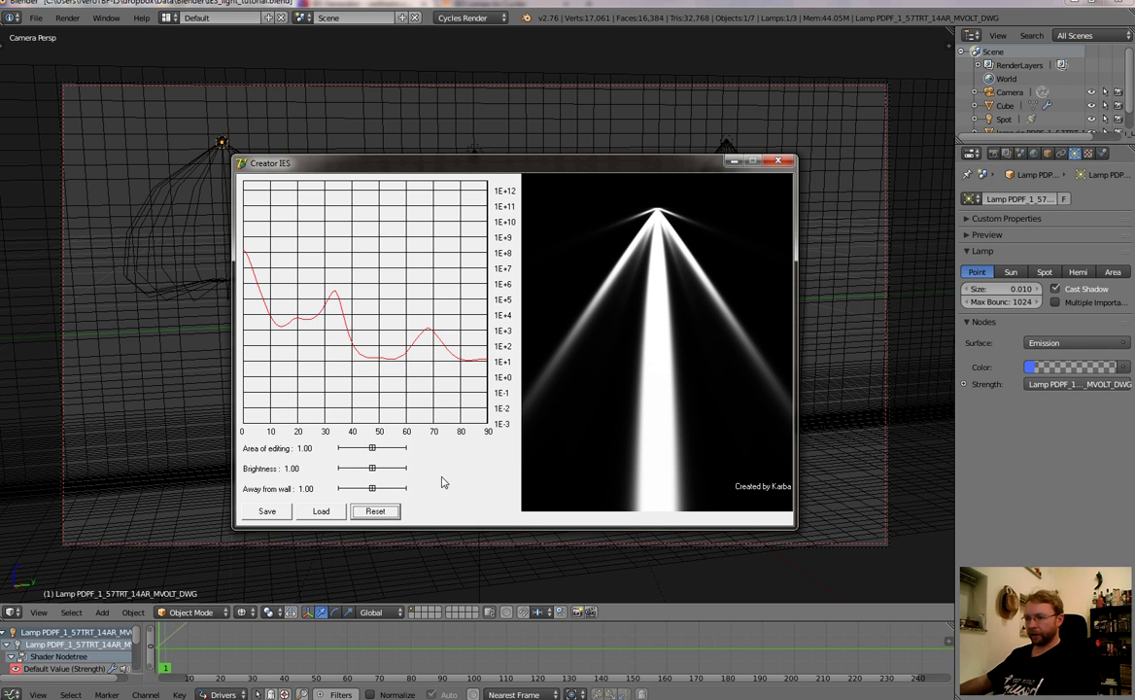
# Step: Start saving the light profile and browse to the dropbox folder's Data - Prop\IES lighting subfolder
pyautogui.click(269, 510)
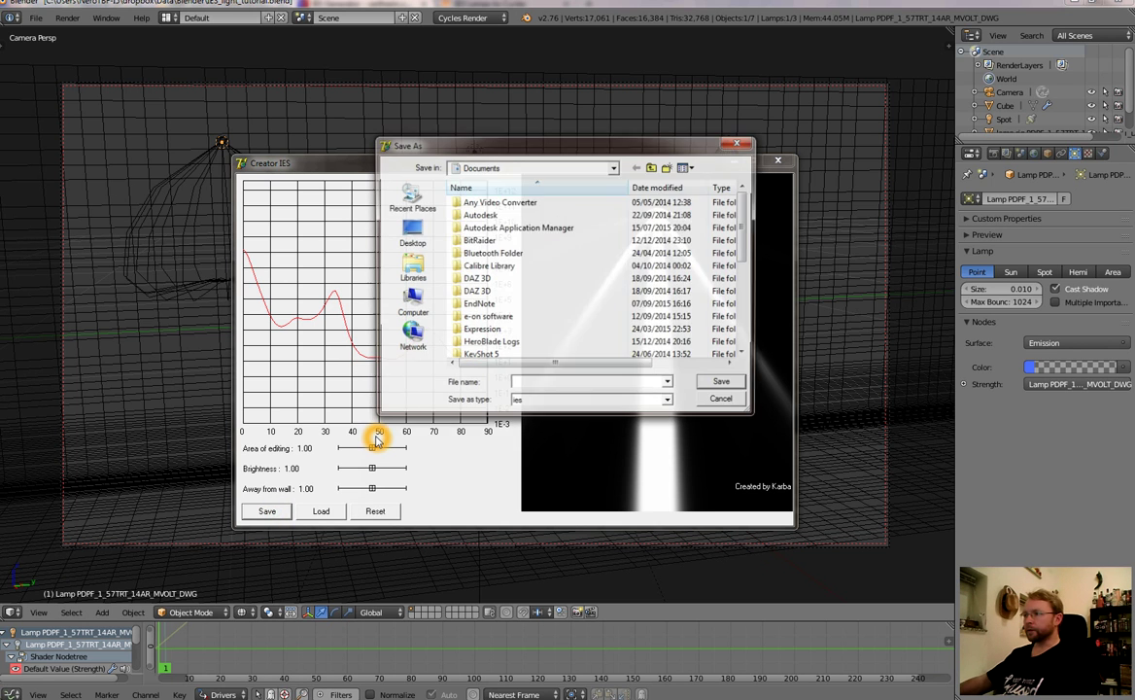
pyautogui.click(507, 163)
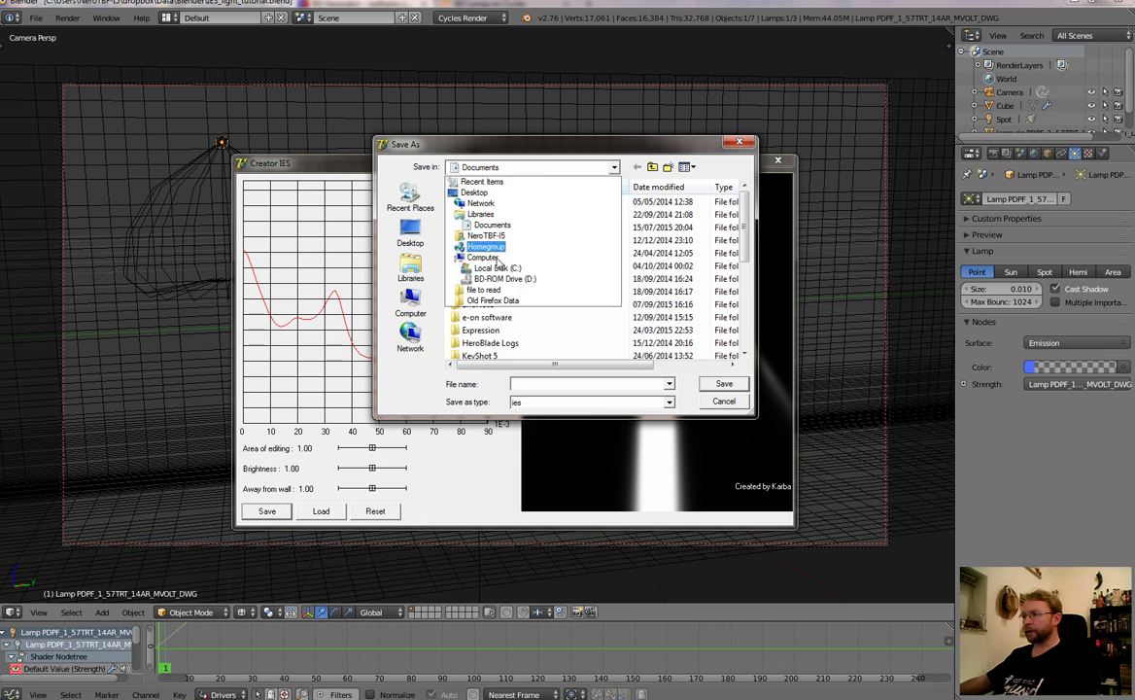
pyautogui.click(488, 236)
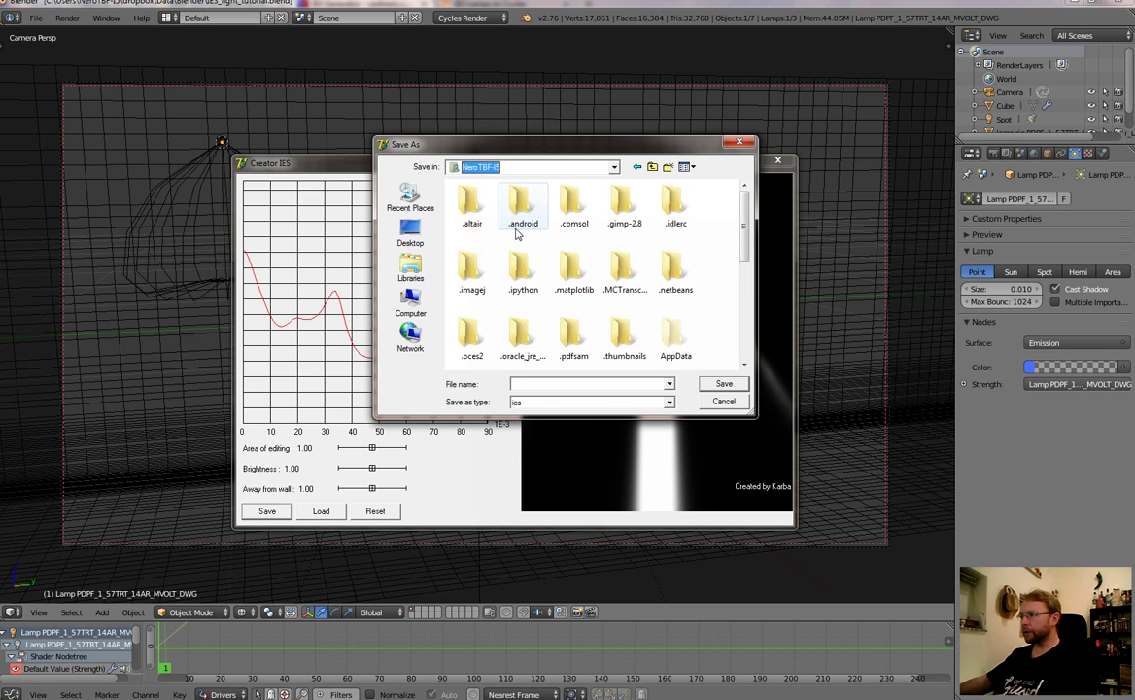
pyautogui.moveTo(747, 250); pyautogui.dragTo(737, 284)
pyautogui.click(672, 323)
pyautogui.doubleClick(670, 324)
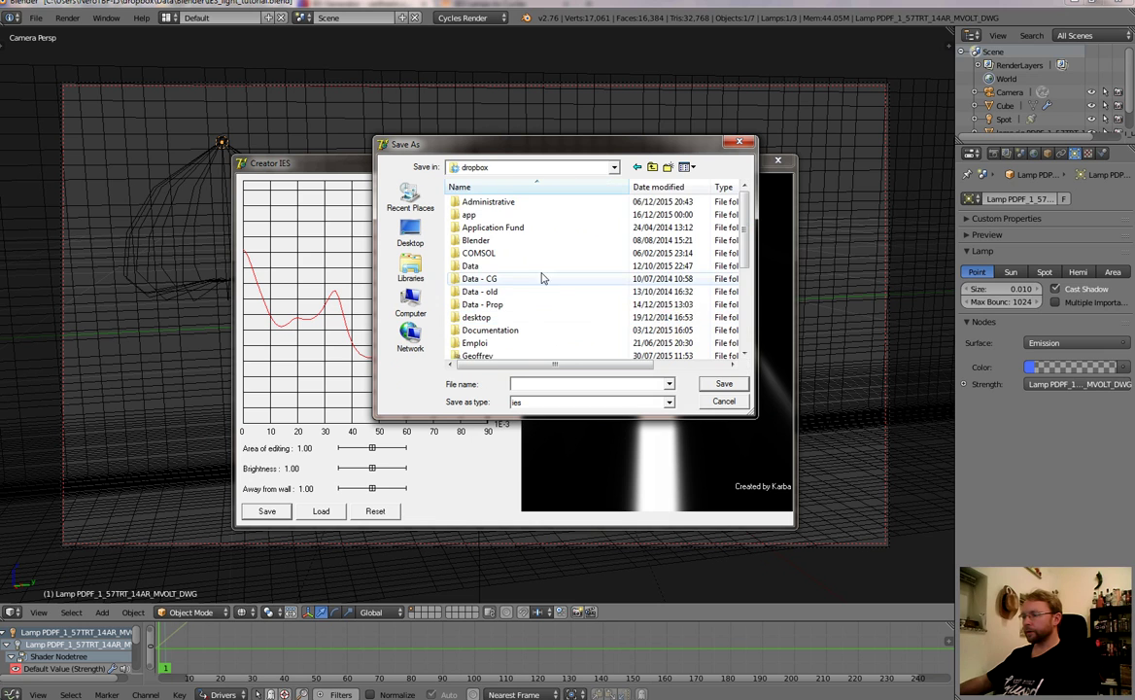
pyautogui.doubleClick(504, 309)
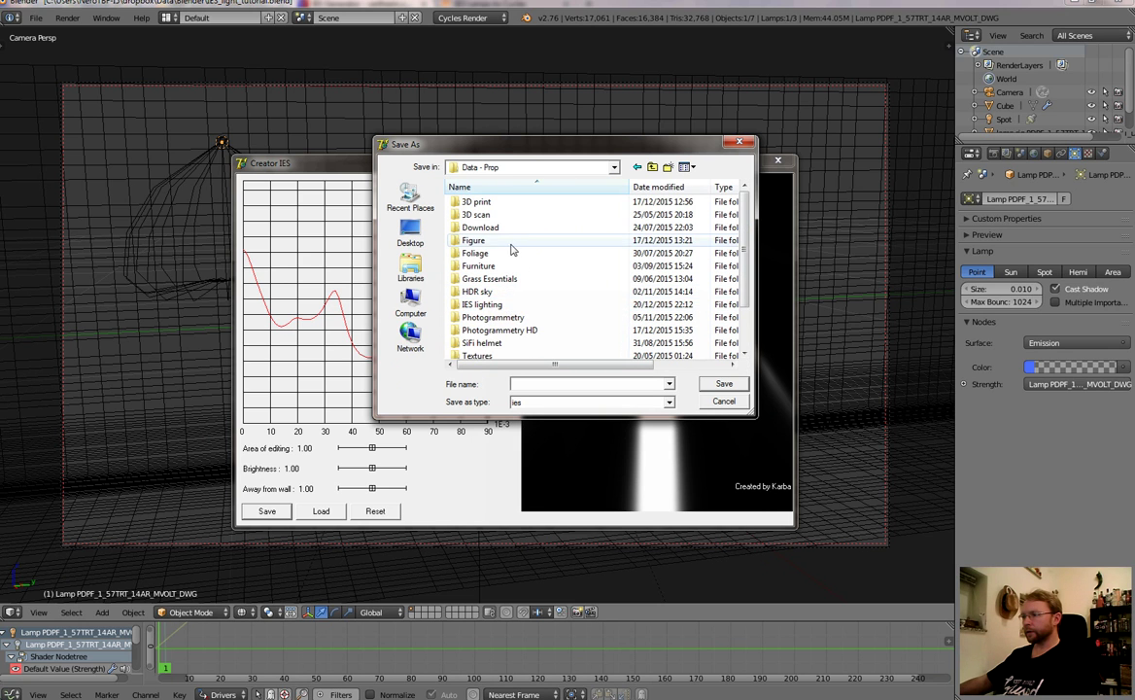
pyautogui.click(518, 305)
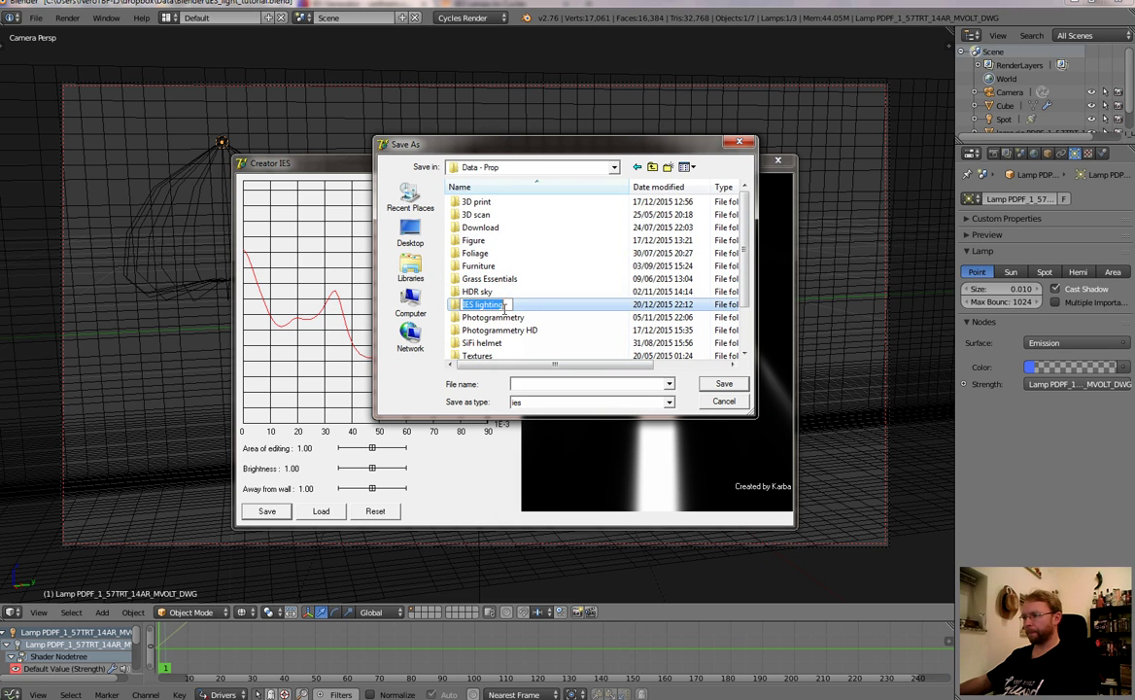
pyautogui.doubleClick(503, 306)
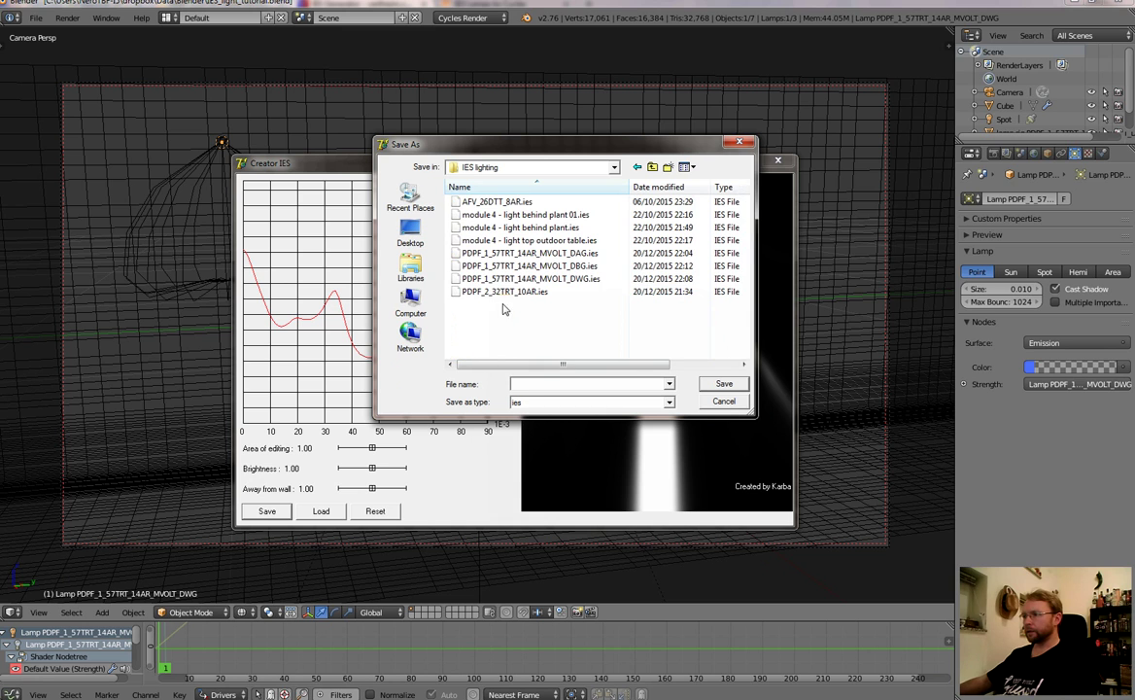
# Step: Name the profile trial and save it as an ies file
pyautogui.click(525, 384)
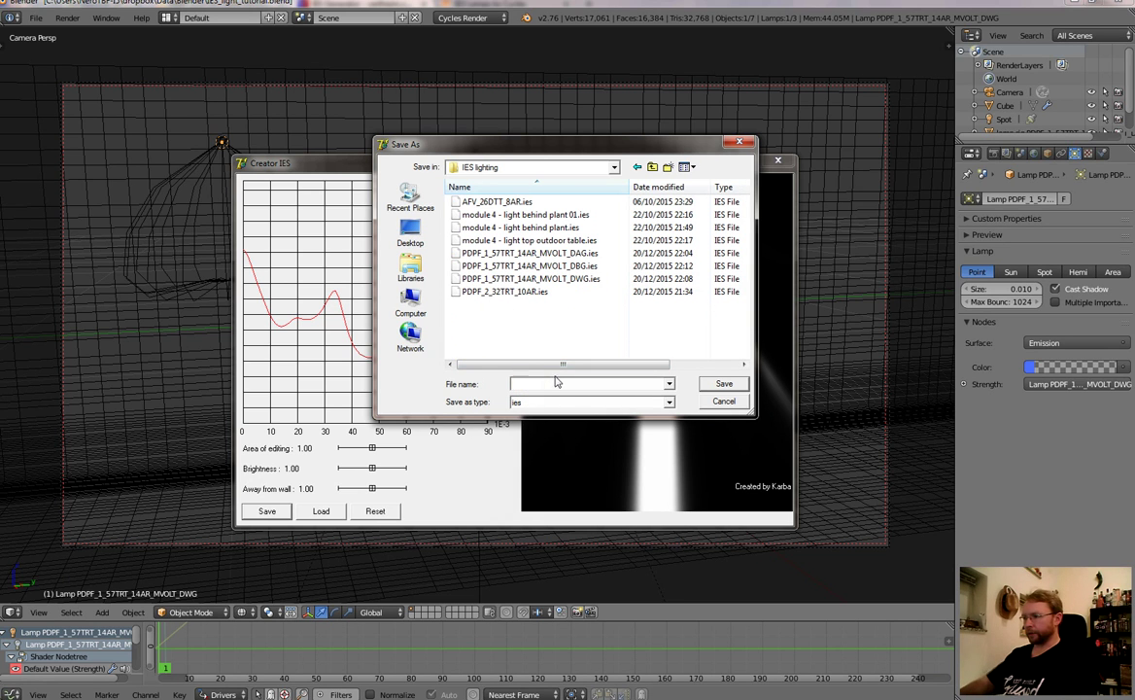
pyautogui.write('lr')
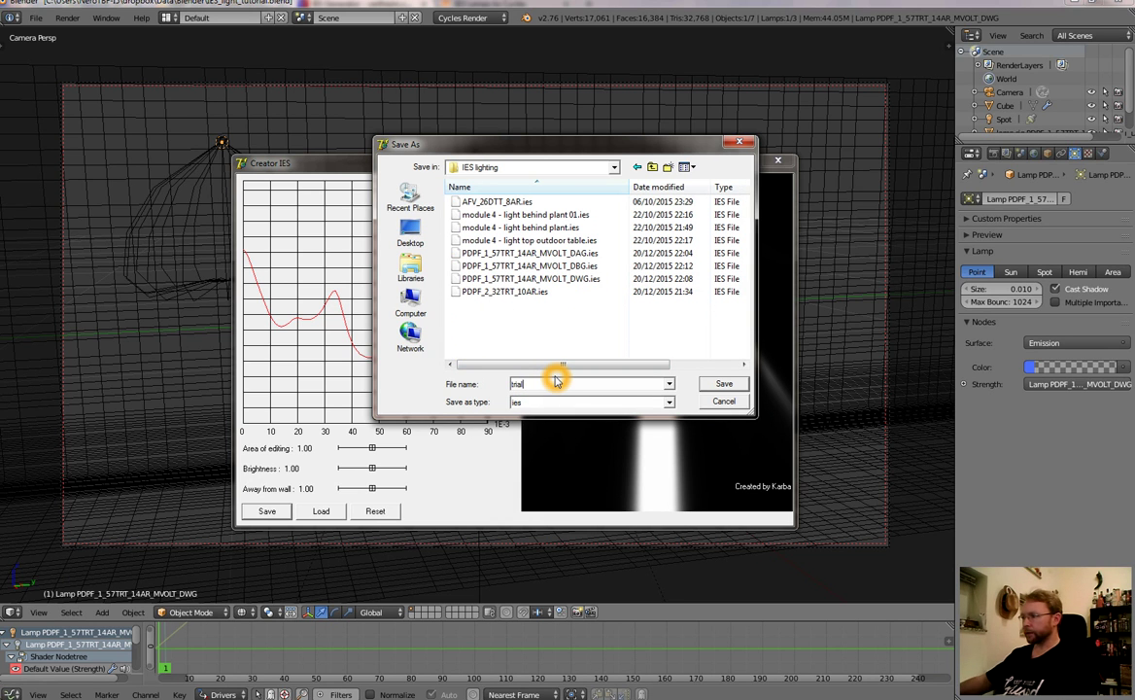
pyautogui.click(714, 385)
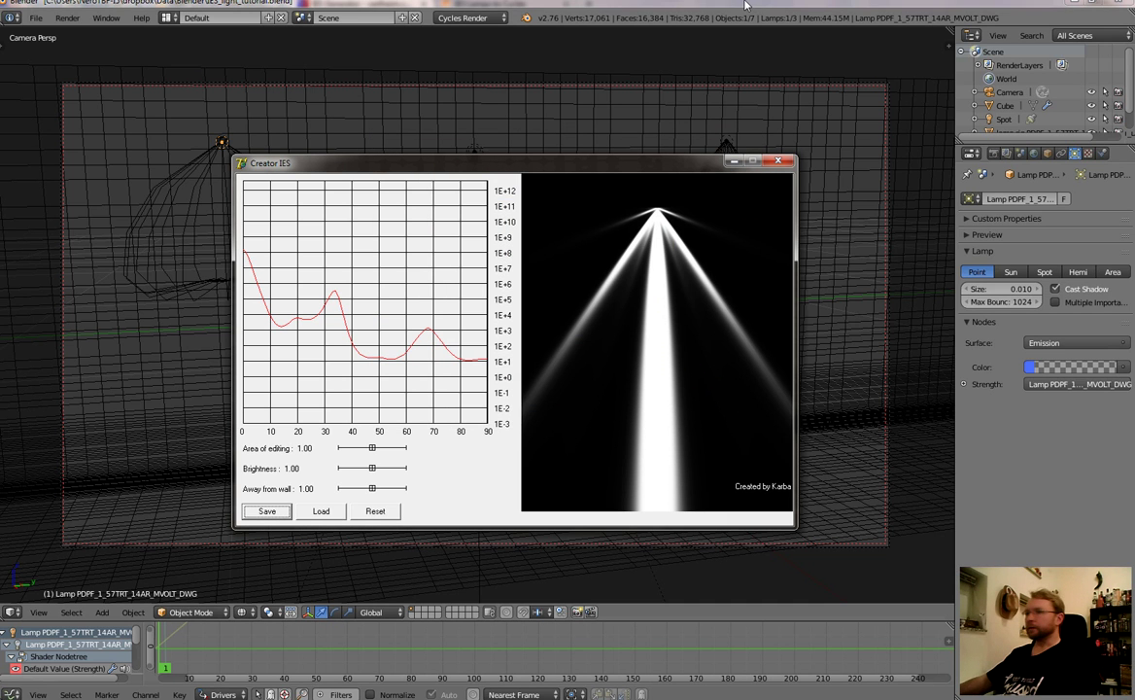
# Step: Switch back to Blender and import trial.ies from the IES lighting folder as IES lamp data
pyautogui.click(745, 6)
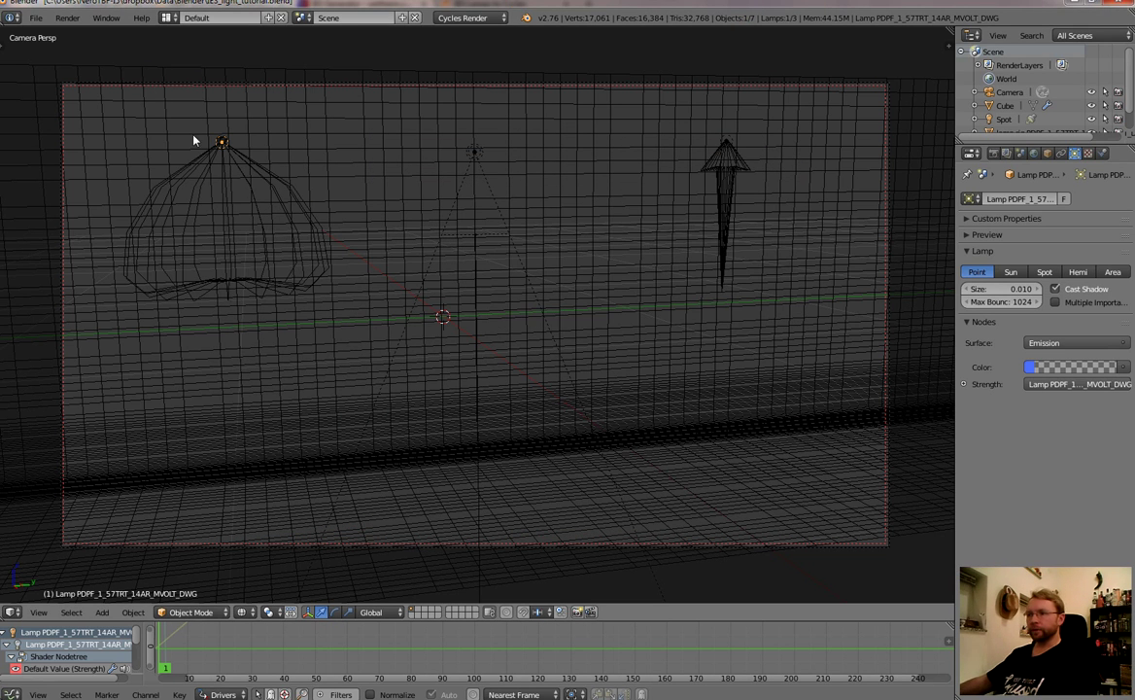
pyautogui.rightClick(223, 145)
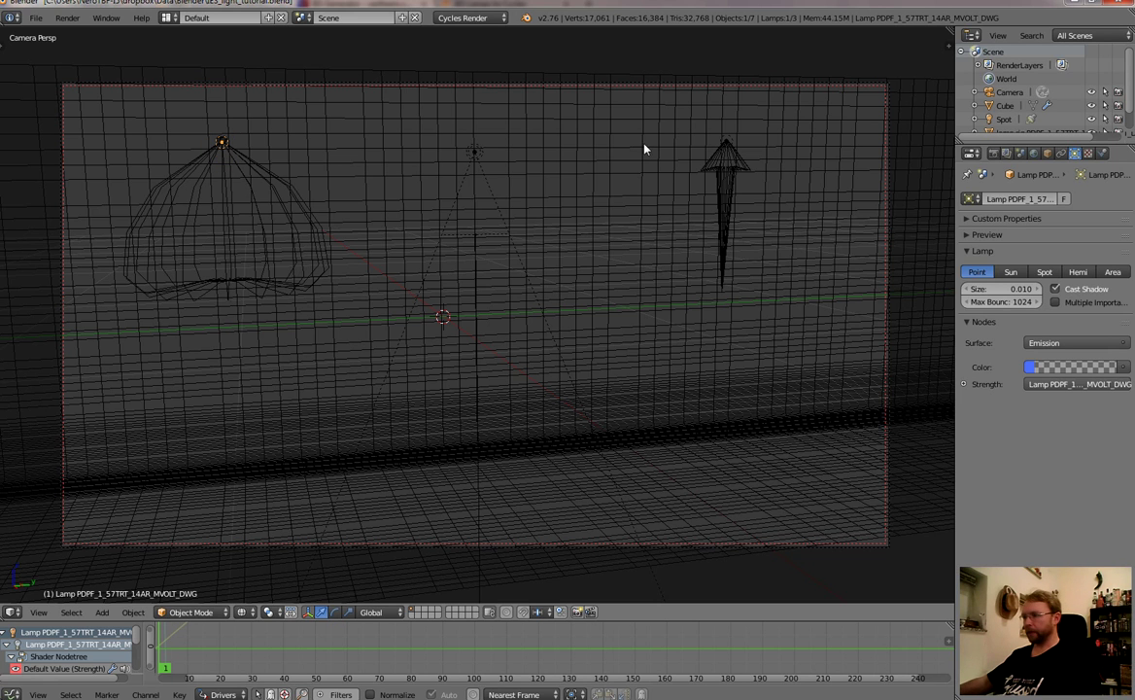
pyautogui.click(35, 19)
pyautogui.click(78, 274)
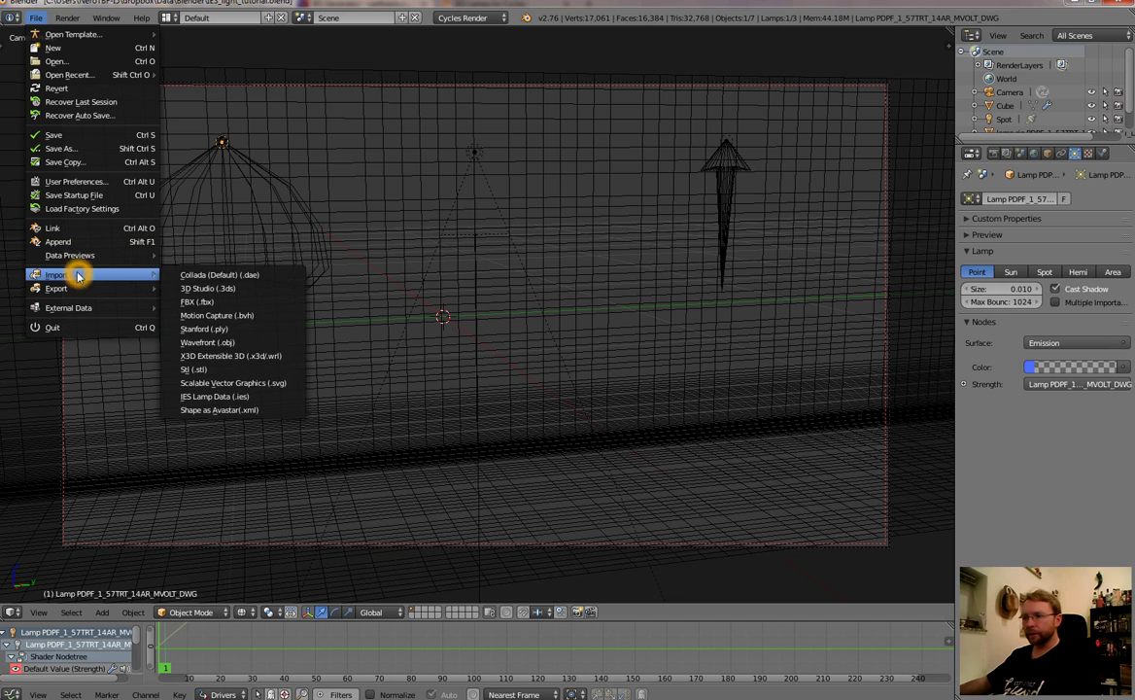
pyautogui.click(255, 397)
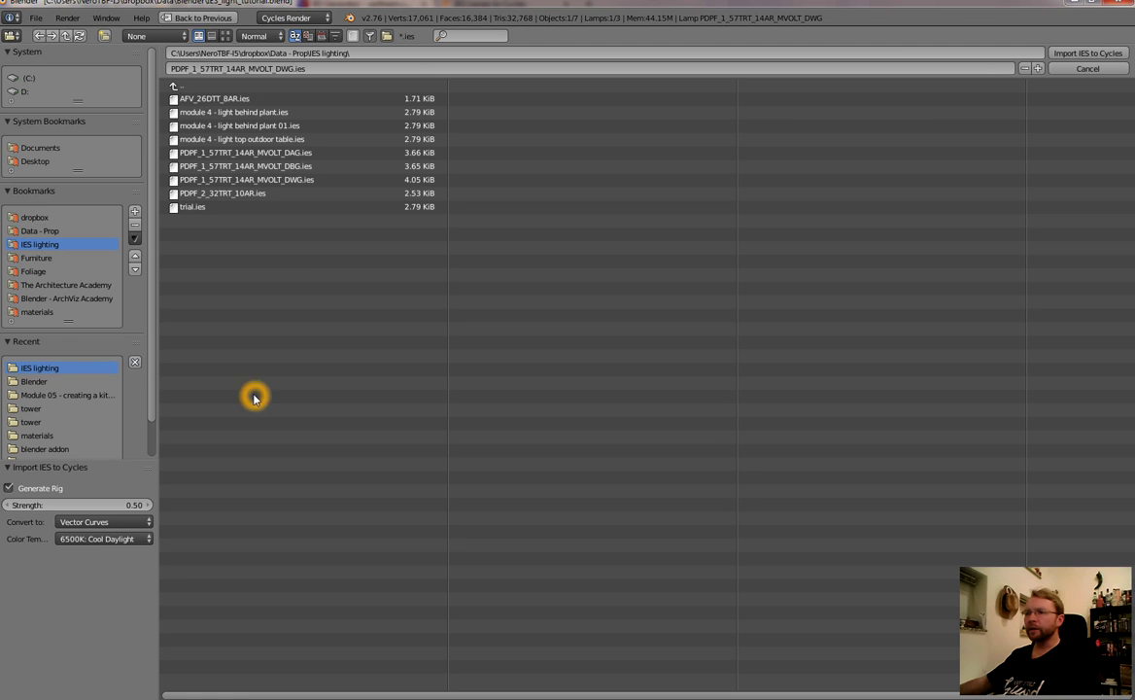
pyautogui.click(198, 207)
pyautogui.click(1088, 53)
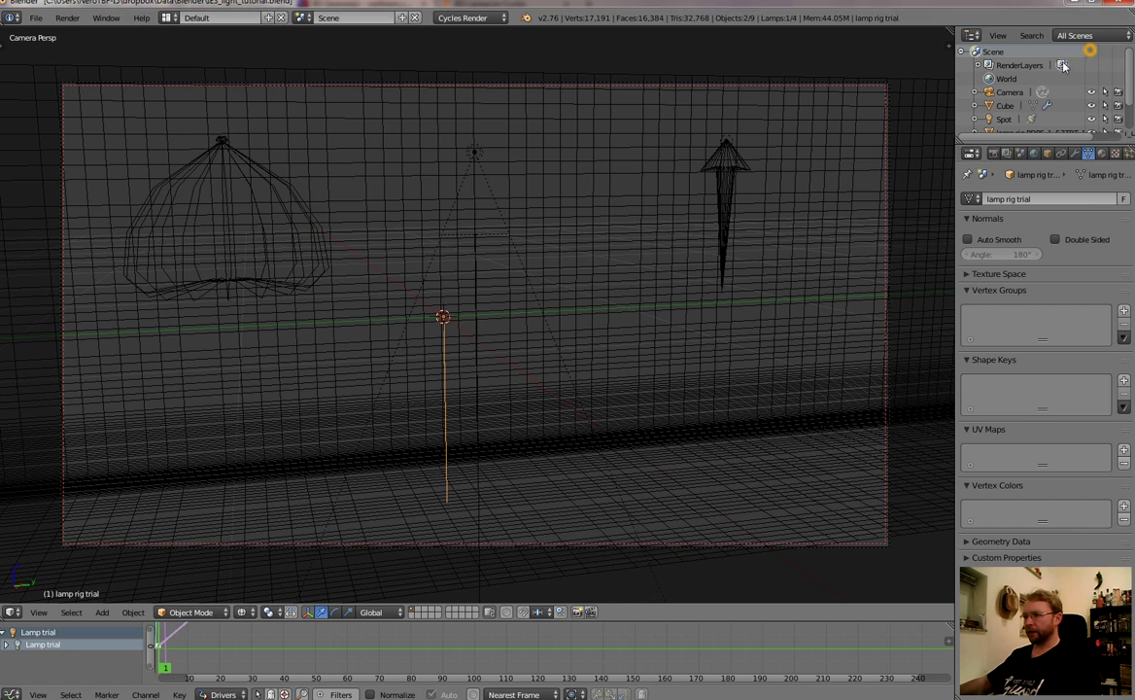
# Step: Move the domed PDPF_1_57TRT_14AR_MVOLT_DWG lamp rig past the camera frame's left edge and select the imported trial lamp
pyautogui.rightClick(222, 140)
pyautogui.moveTo(277, 146); pyautogui.dragTo(298, 233)
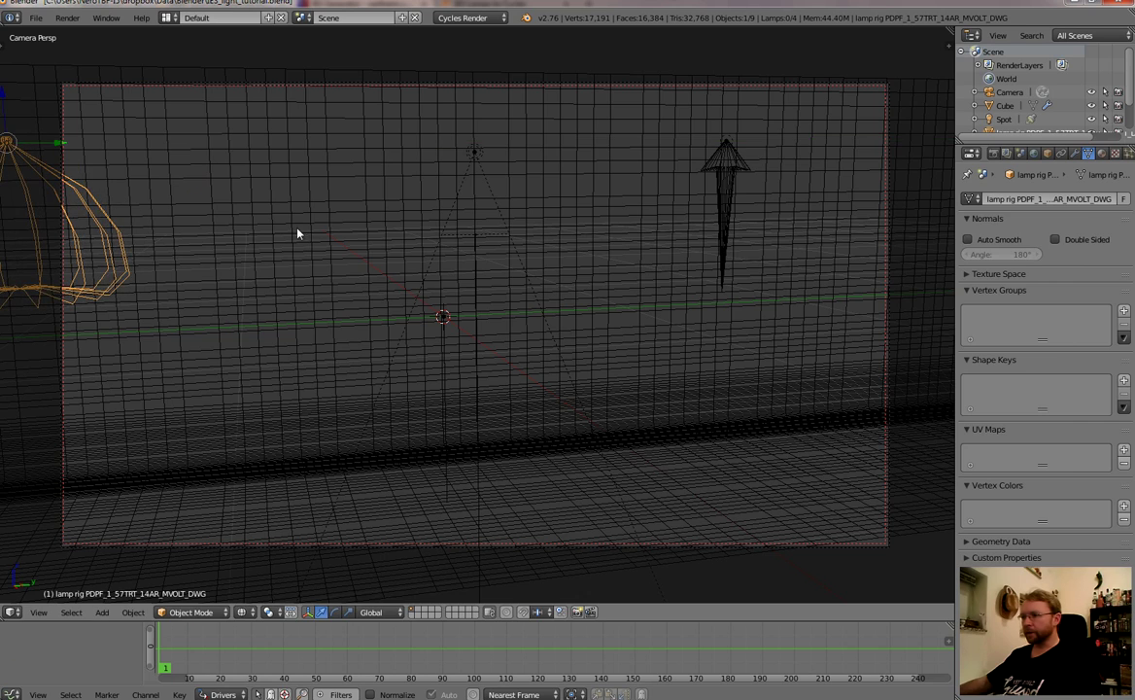
pyautogui.rightClick(443, 319)
pyautogui.rightClick(442, 319)
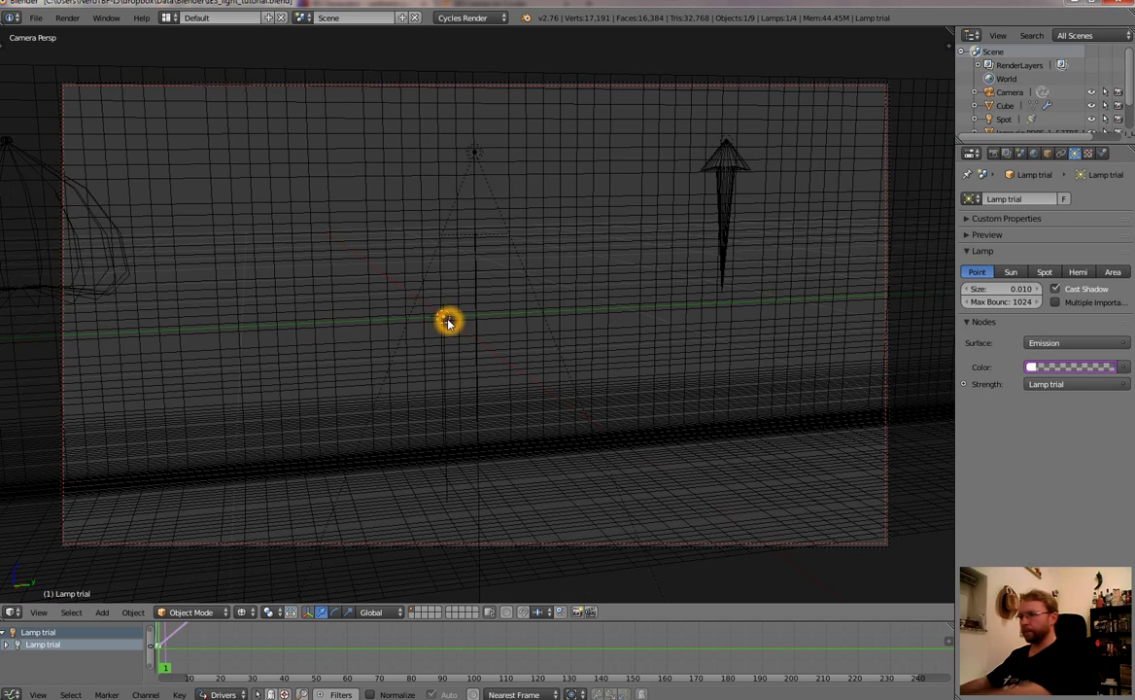
pyautogui.press('KP_7')
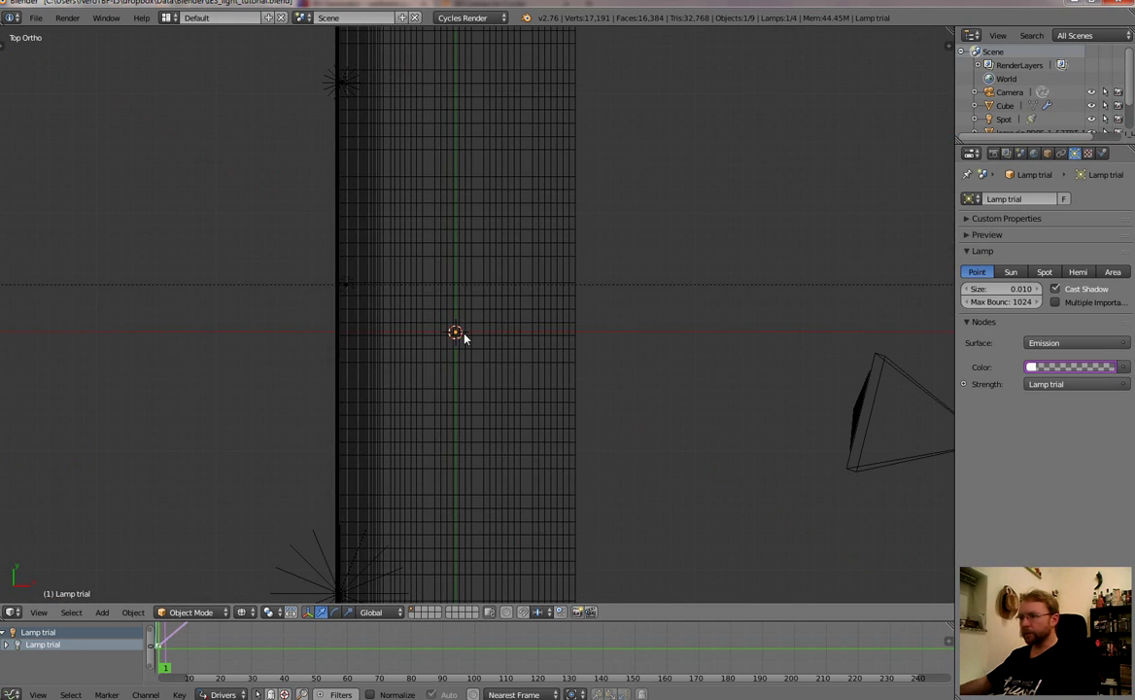
pyautogui.press('g')
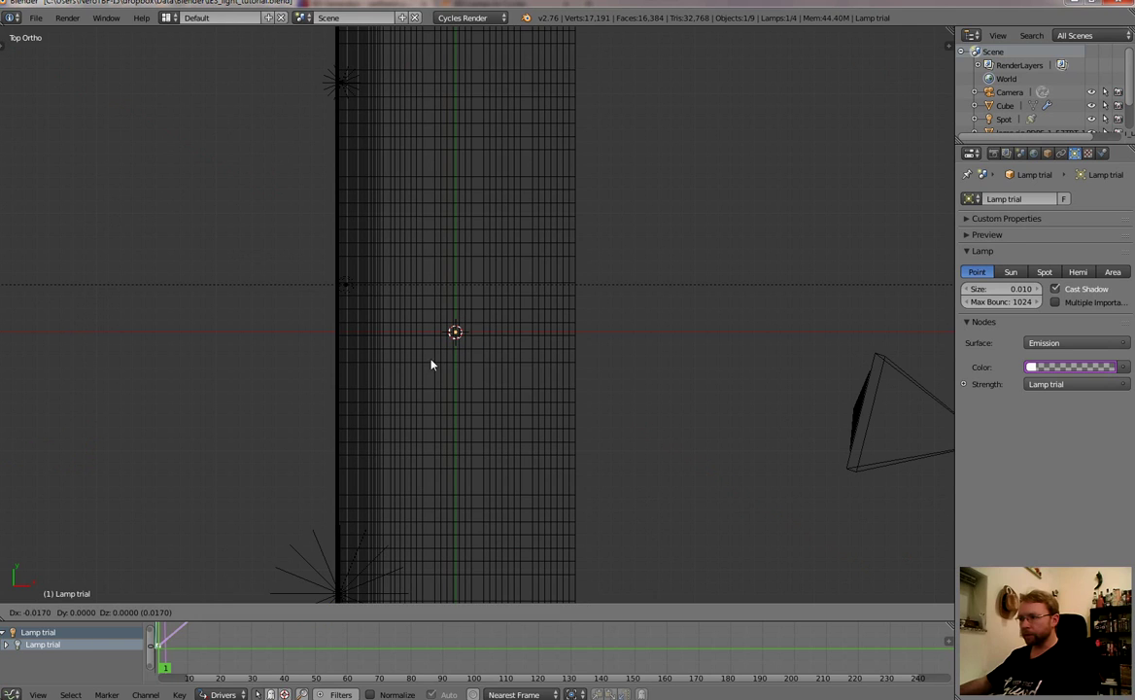
pyautogui.click(473, 328)
pyautogui.click(519, 325)
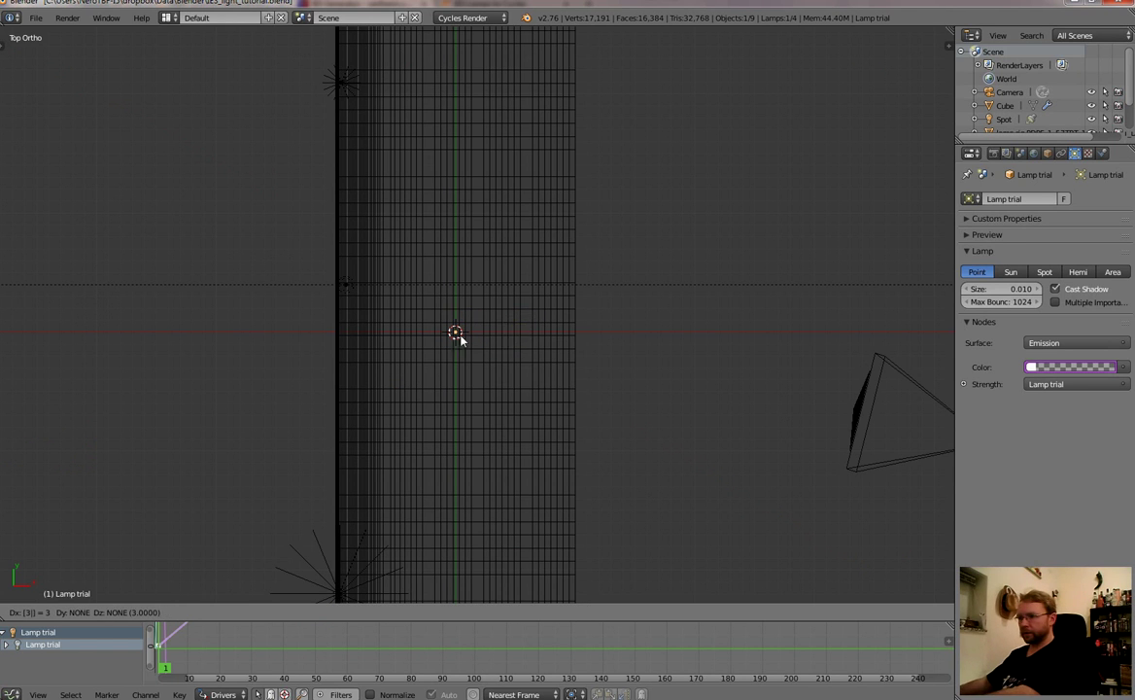
pyautogui.write('31')
pyautogui.click(651, 575)
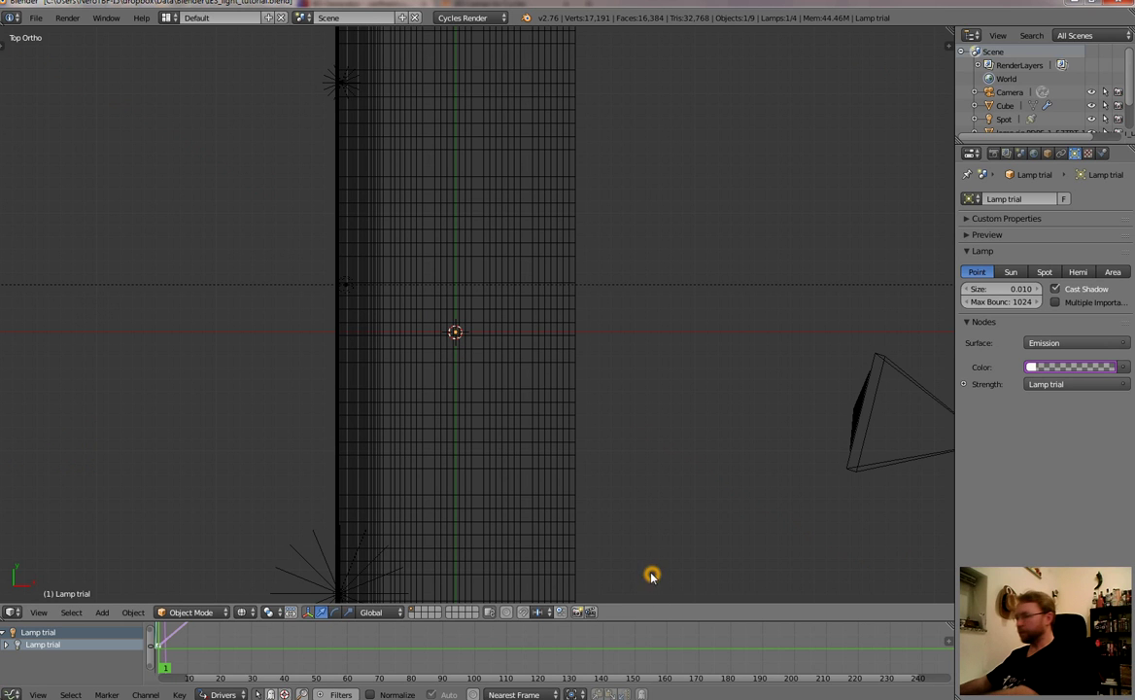
# Step: Add the rig to the trial lamp selection and move both in right view to the other lamps' height, between the domed lamp and the spot
pyautogui.press('KP_1')
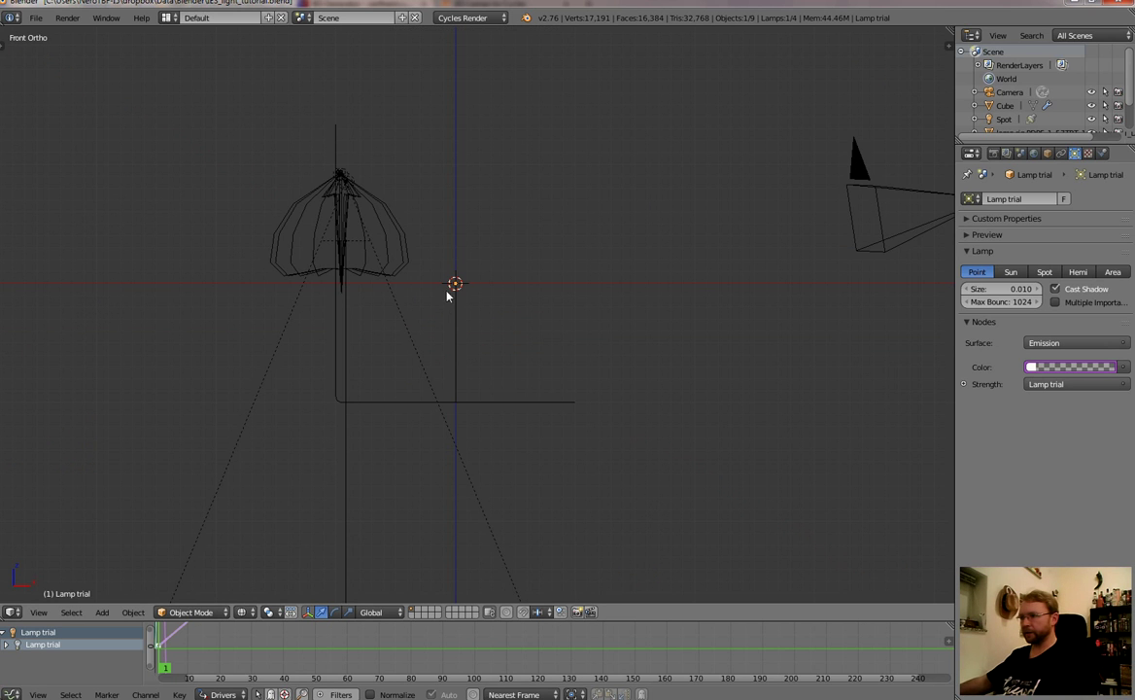
pyautogui.keyDown('shift'); pyautogui.rightClick(479, 305); pyautogui.keyUp('shift')
pyautogui.press('KP_3')
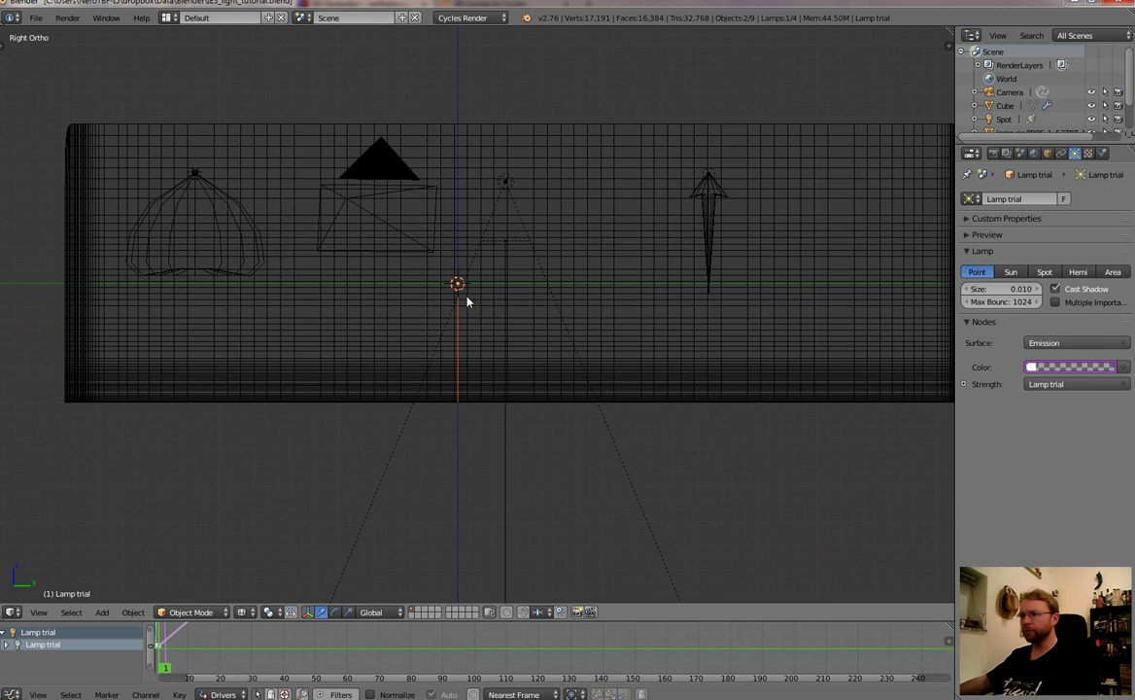
pyautogui.keyDown('shift'); pyautogui.rightClick(457, 285); pyautogui.keyUp('shift')
pyautogui.press('g')
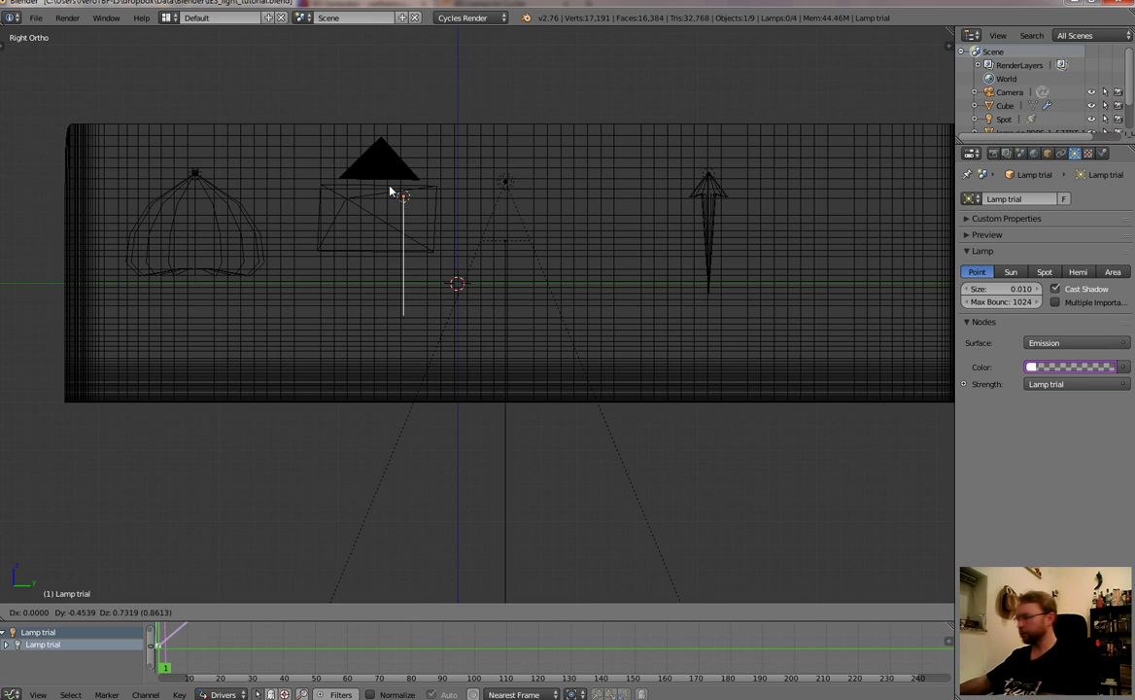
pyautogui.click(393, 183)
pyautogui.rightClick(623, 324)
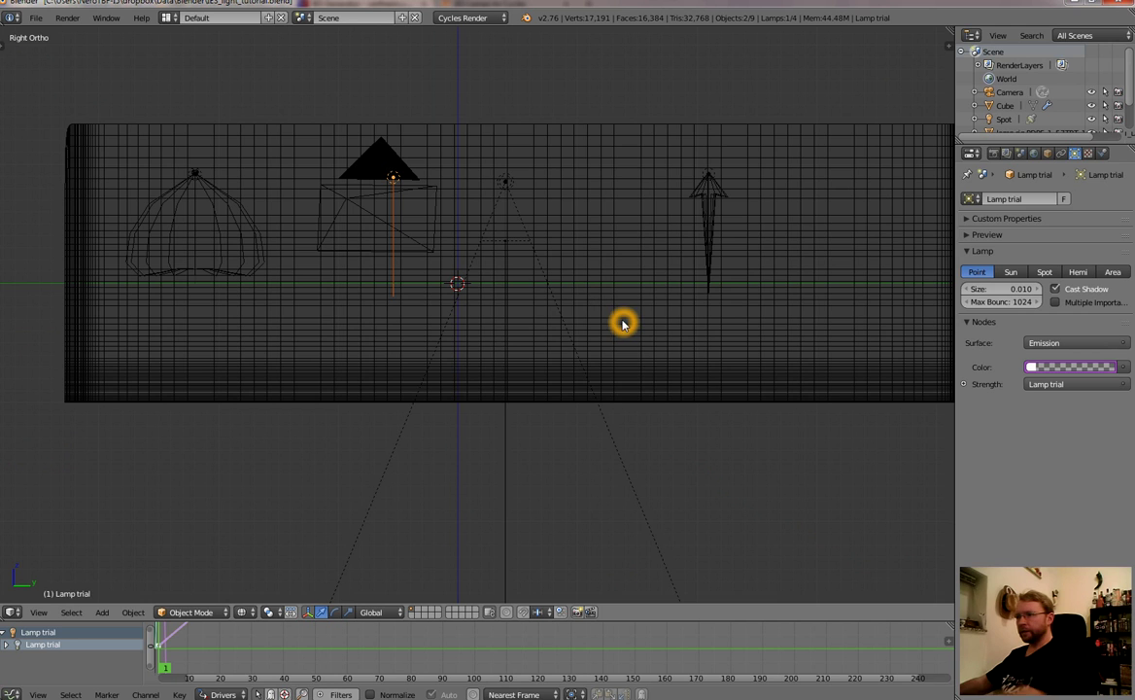
# Step: Move the trial lamp and rig about -0.94 along X in front view, in line with the other lamps, and return to camera view
pyautogui.press('KP_1')
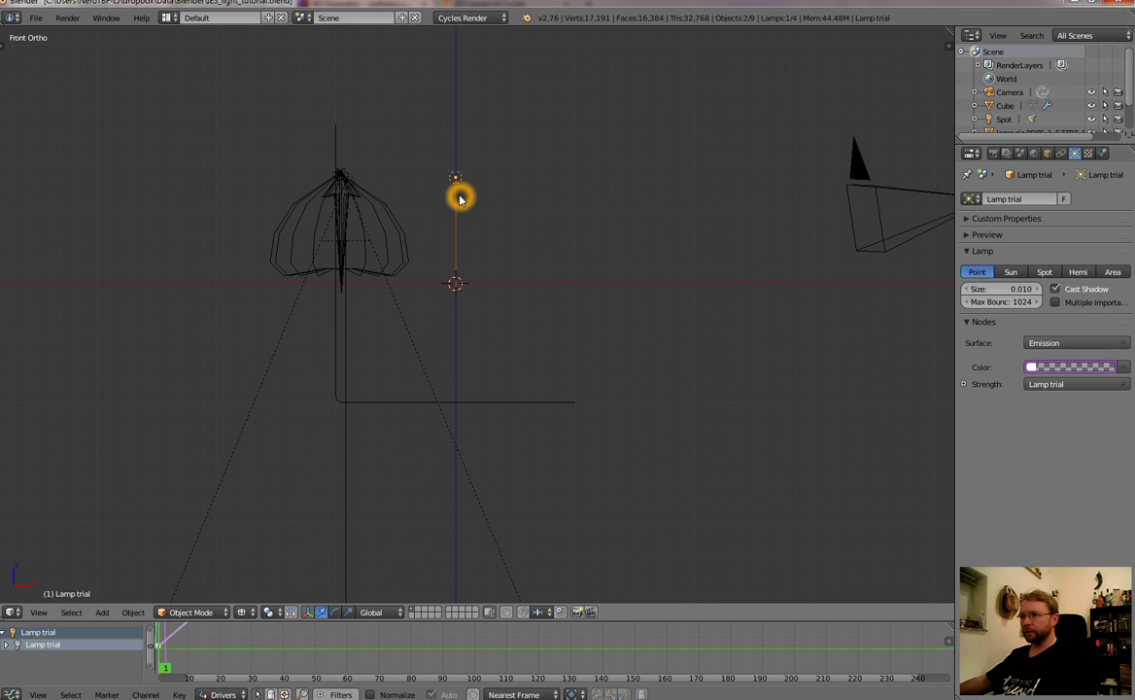
pyautogui.press('g')
pyautogui.click(348, 194)
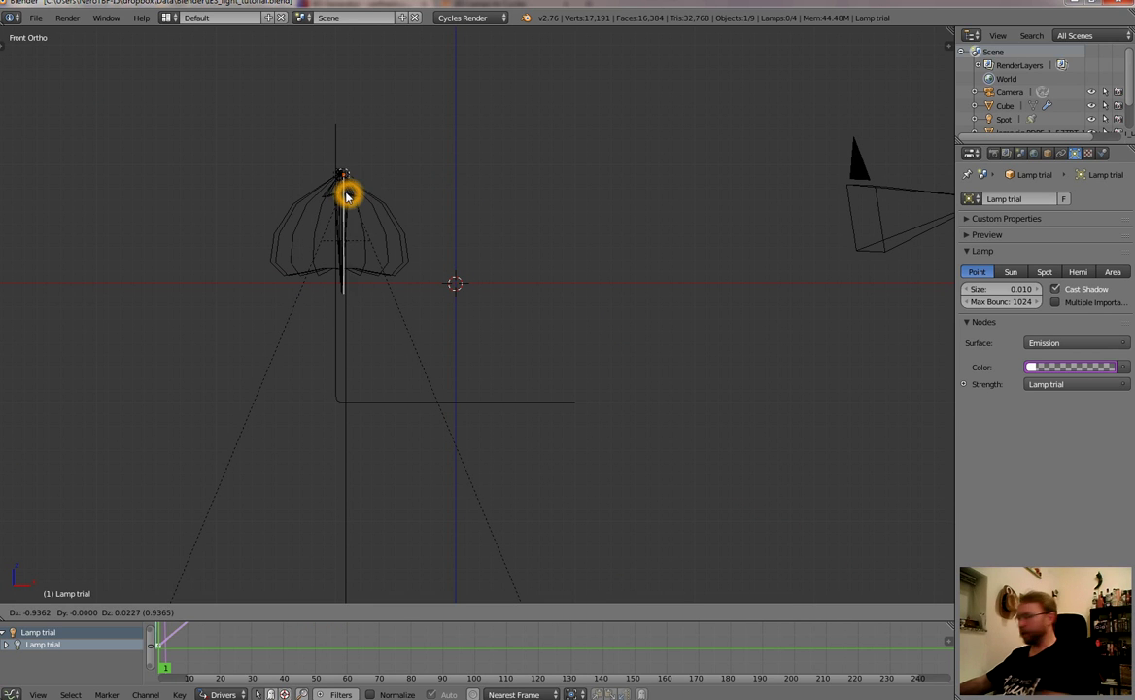
pyautogui.rightClick(621, 269)
pyautogui.press('KP_0')
pyautogui.rightClick(530, 316)
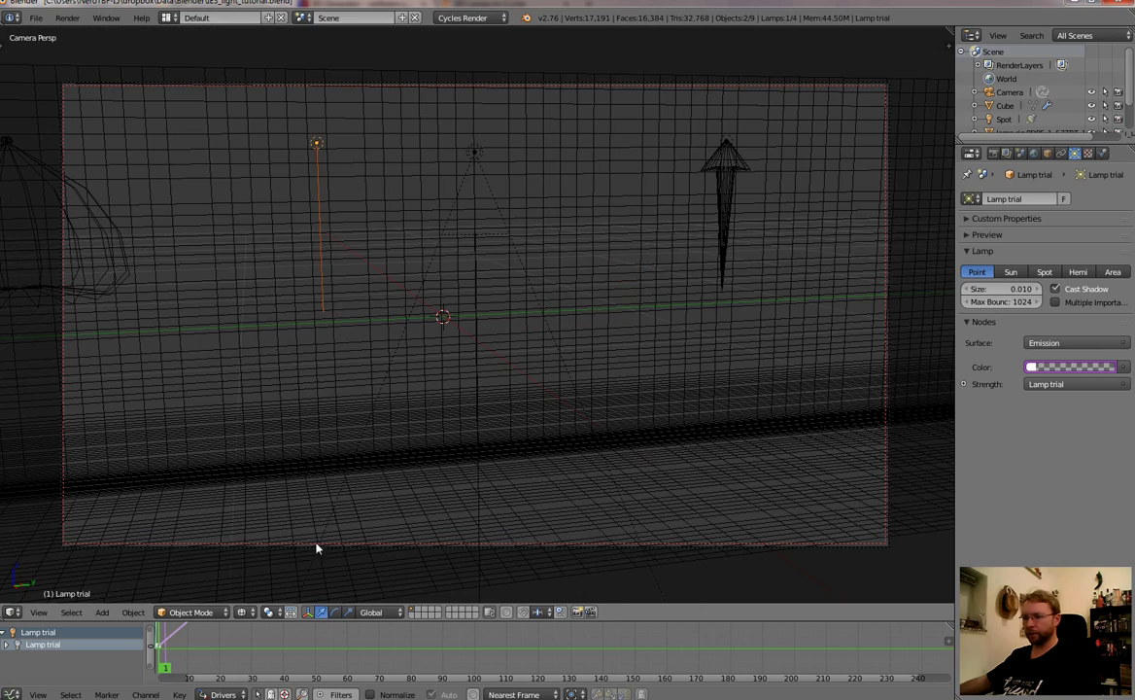
# Step: Set the viewport shading to Rendered and compare the trial lamp's light pattern with the other lamps
pyautogui.click(244, 610)
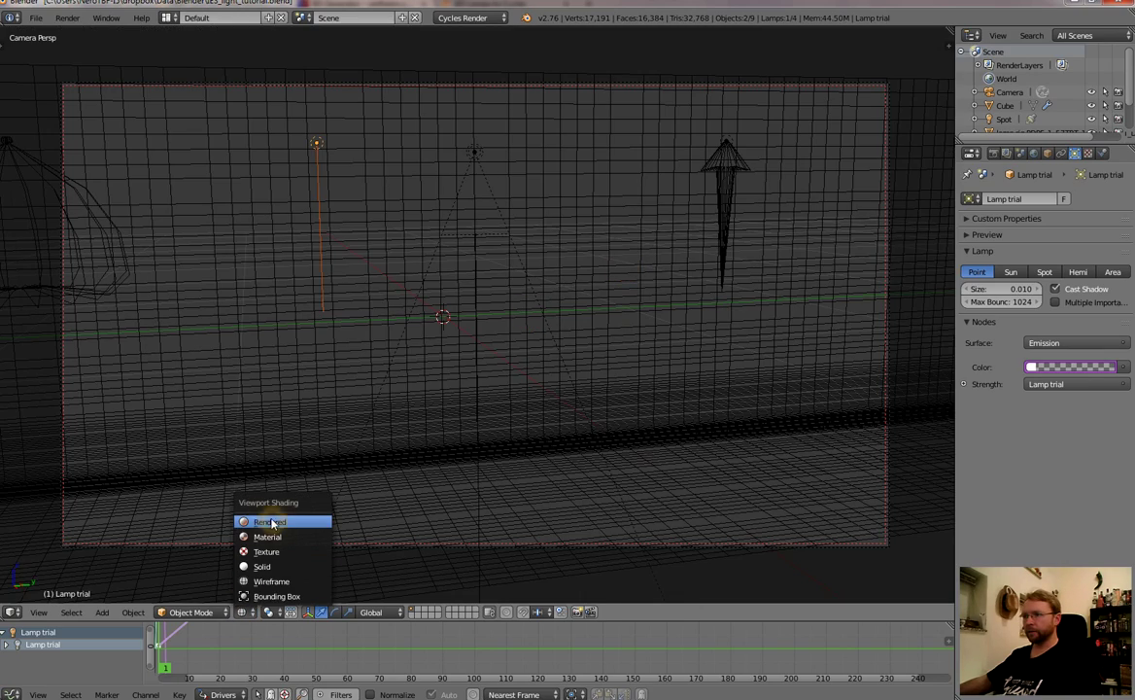
pyautogui.click(273, 522)
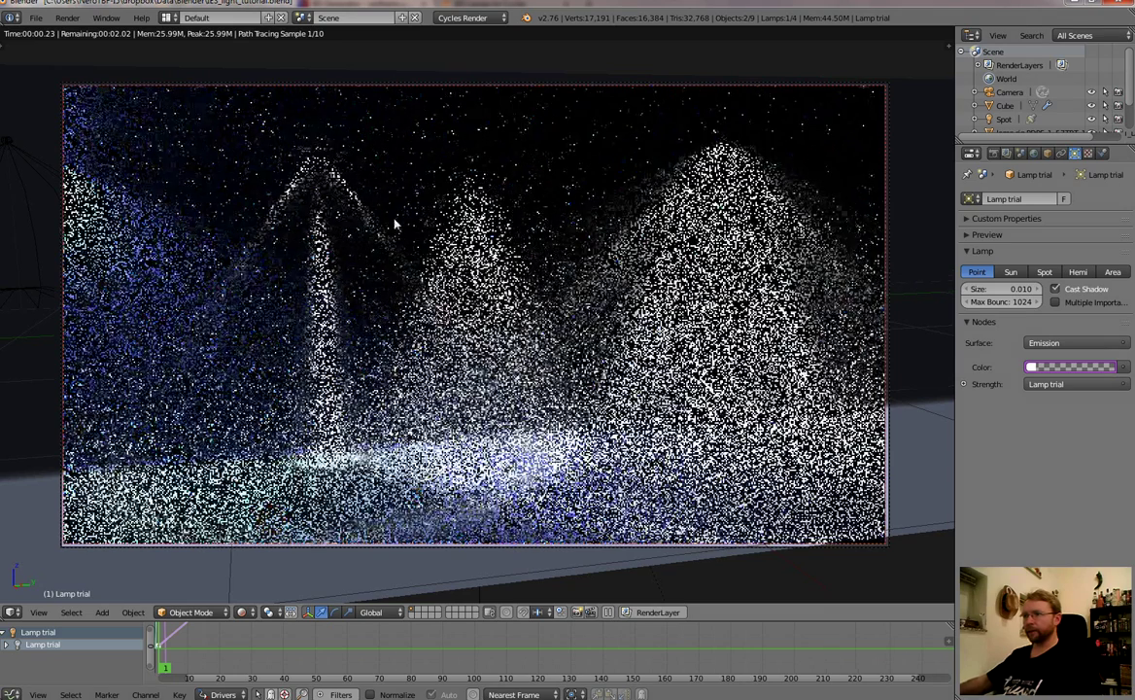
pyautogui.click(295, 233)
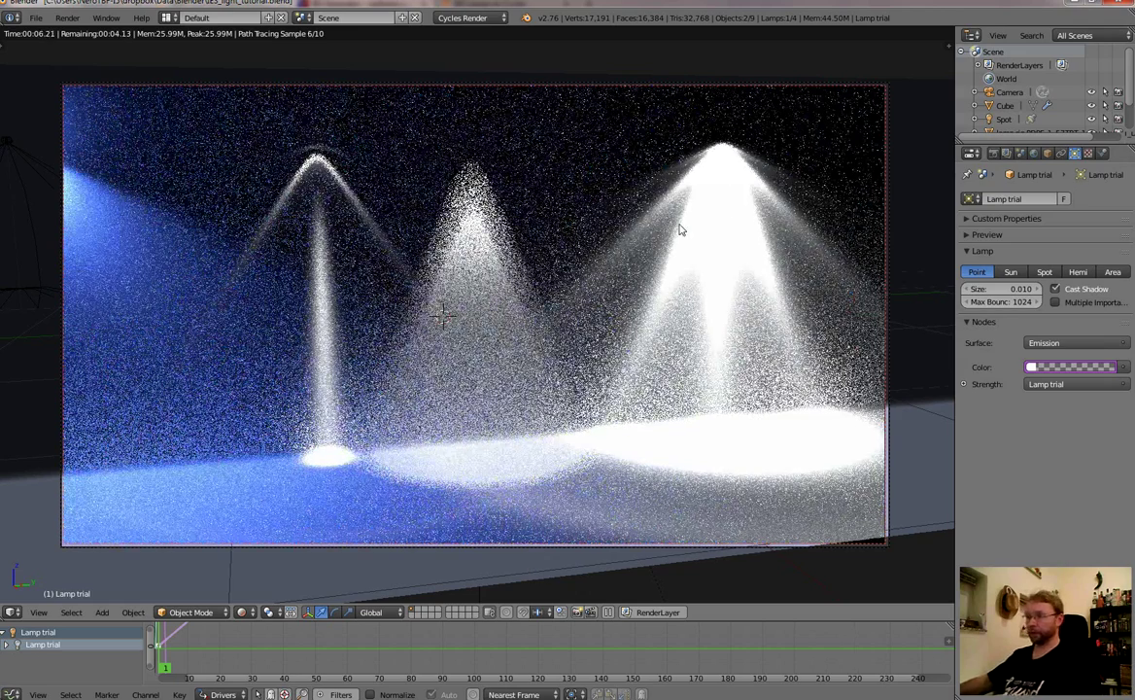
pyautogui.click(764, 202)
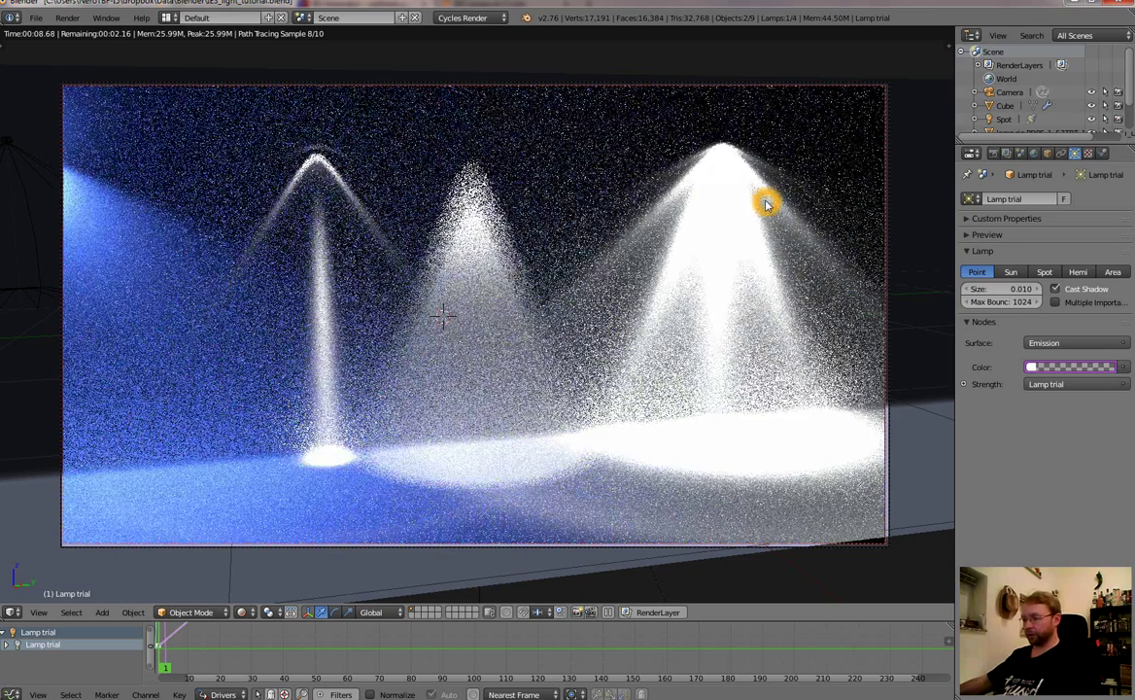
# Step: Switch to Creator IES and reposition its window over the render to compare the profile preview with the trial lamp's light
pyautogui.click(697, 670)
pyautogui.click(670, 245)
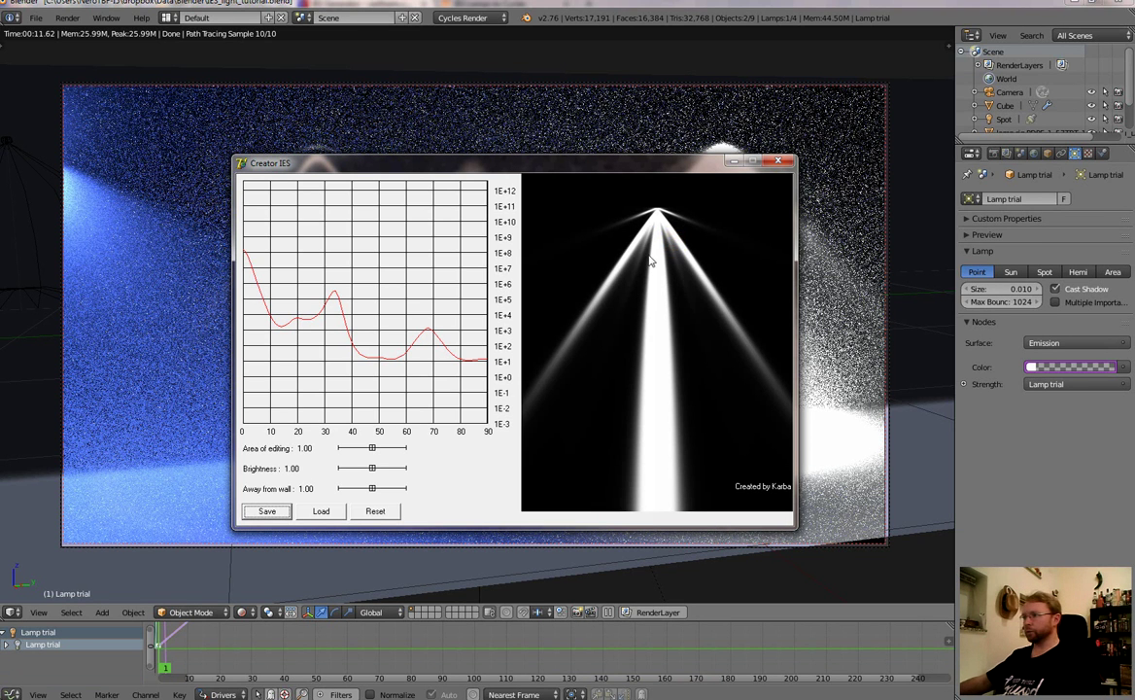
pyautogui.moveTo(674, 168); pyautogui.dragTo(661, 327)
pyautogui.click(644, 319)
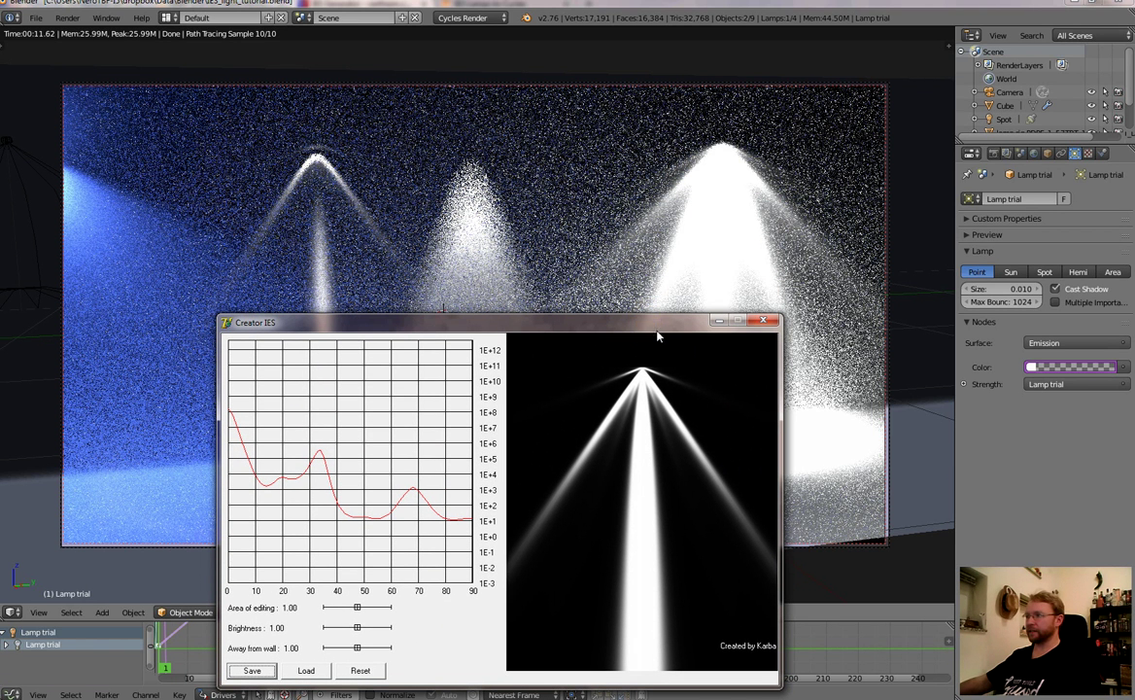
pyautogui.moveTo(645, 321); pyautogui.dragTo(664, 190)
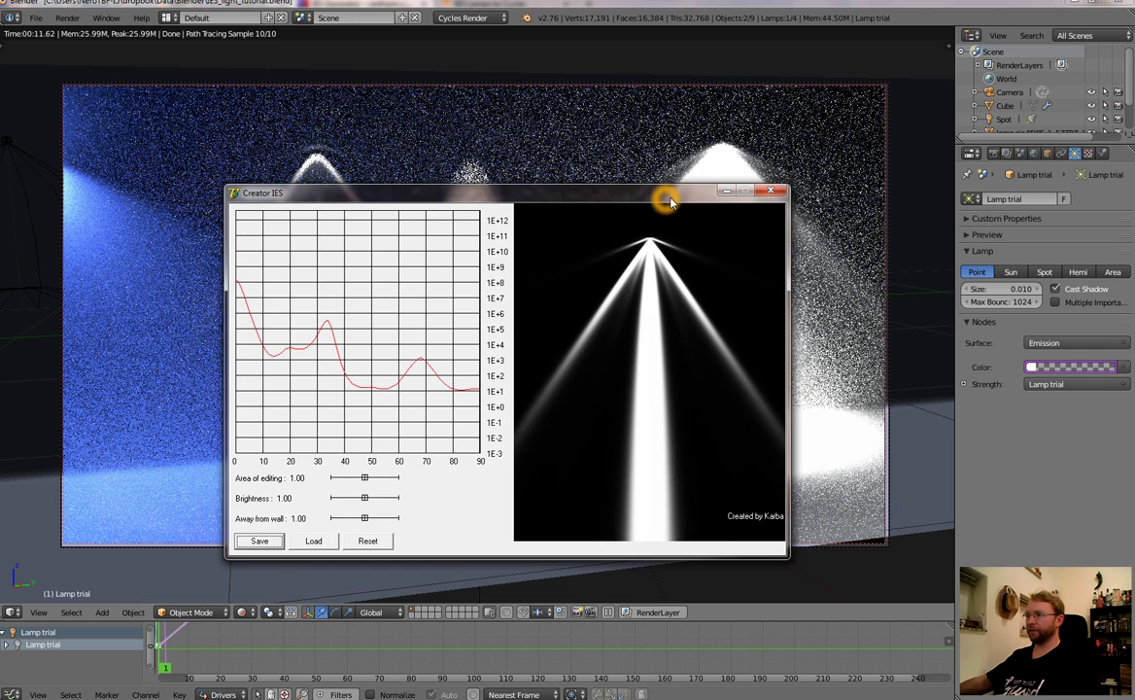
# Step: Back in Blender, enlarge the drivers graph editor below the viewport and set the viewport shading to Wireframe
pyautogui.click(743, 193)
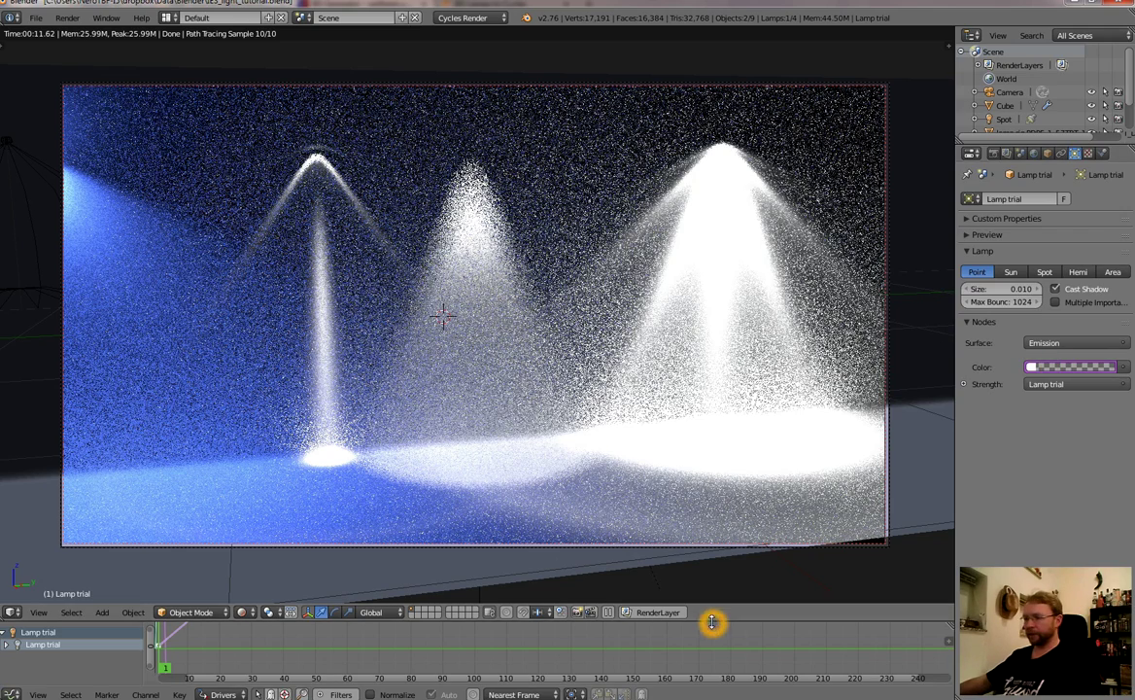
pyautogui.moveTo(712, 622); pyautogui.dragTo(711, 484)
pyautogui.click(249, 475)
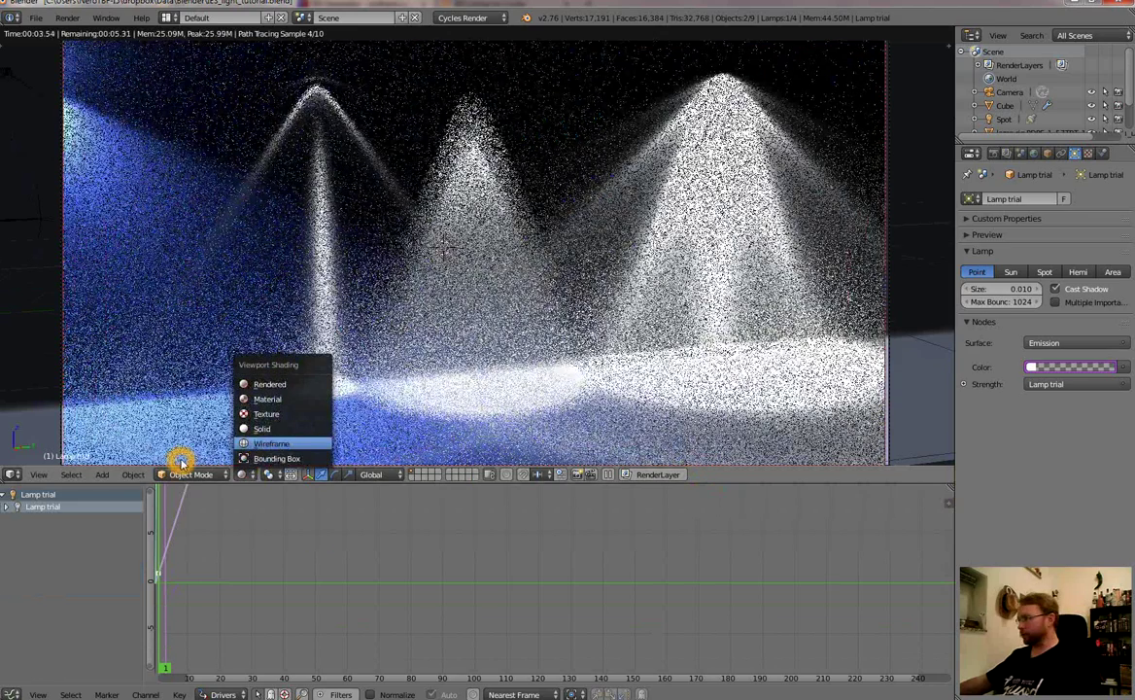
pyautogui.click(260, 445)
# Step: Try changing the trial lamp's emission color, and delete the R, G, B and A Default Value (Color) drivers from its Shader Nodetree
pyautogui.click(1112, 370)
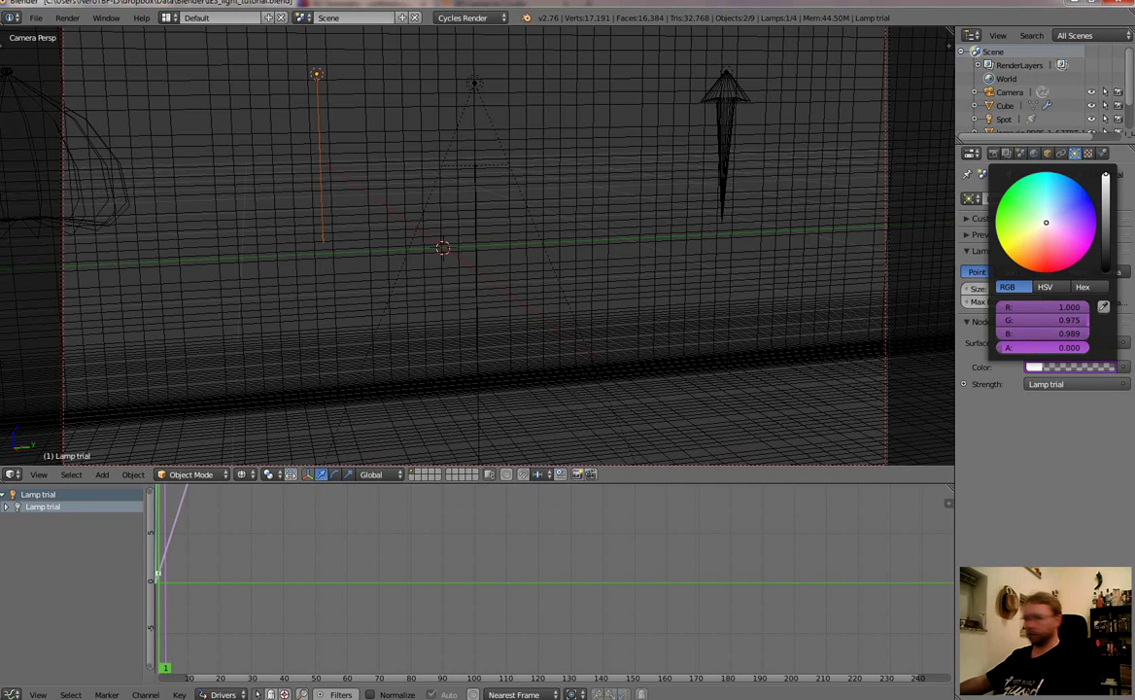
pyautogui.click(1082, 233)
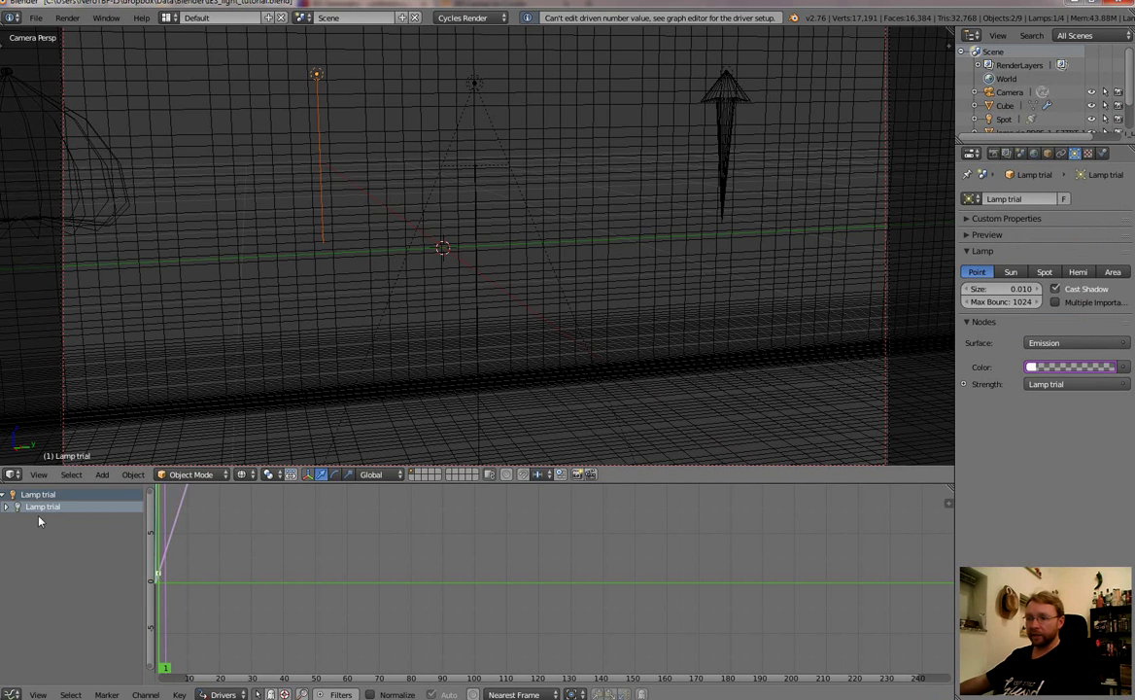
pyautogui.click(11, 507)
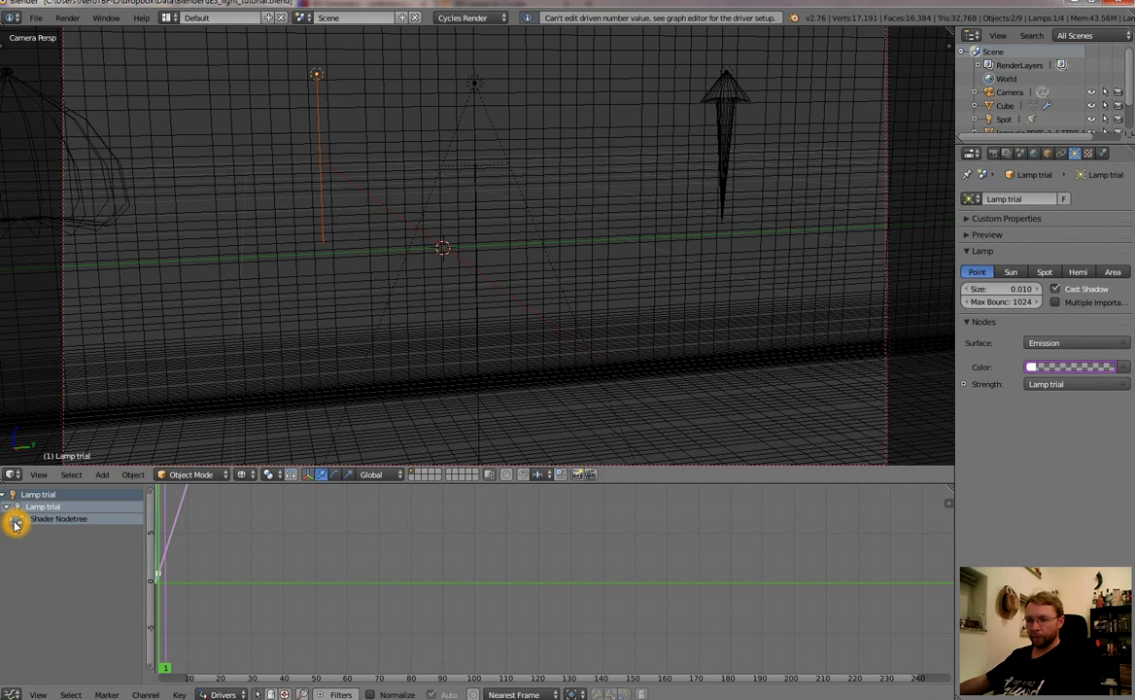
pyautogui.click(11, 520)
pyautogui.click(49, 531)
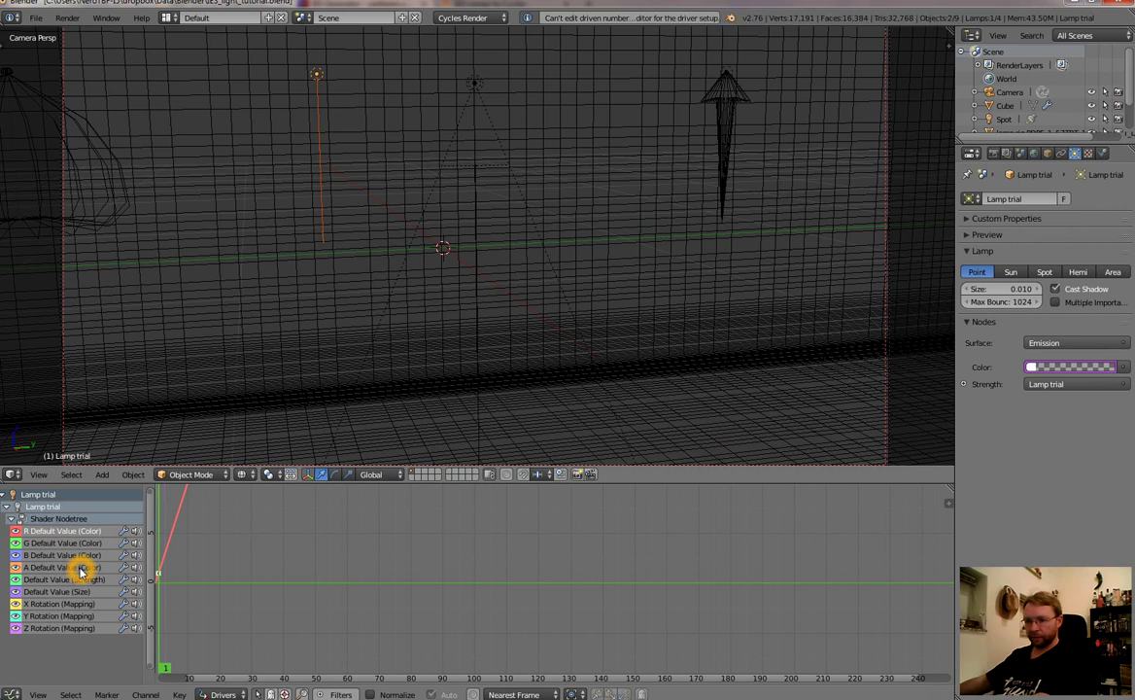
pyautogui.click(84, 567)
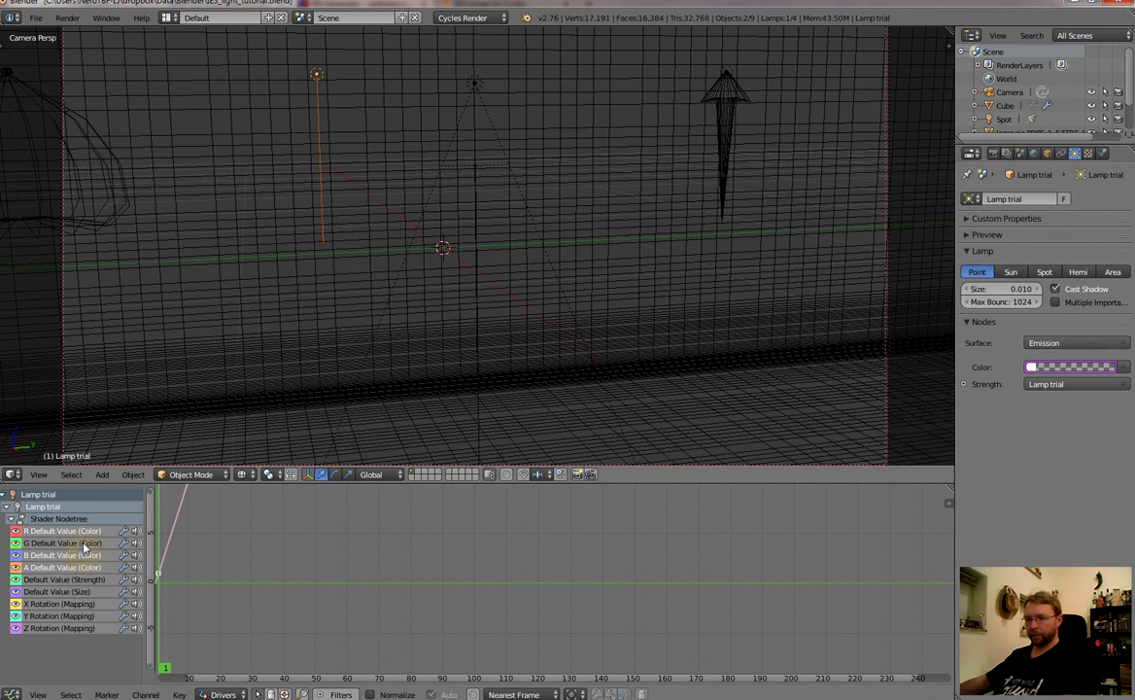
pyautogui.click(166, 542)
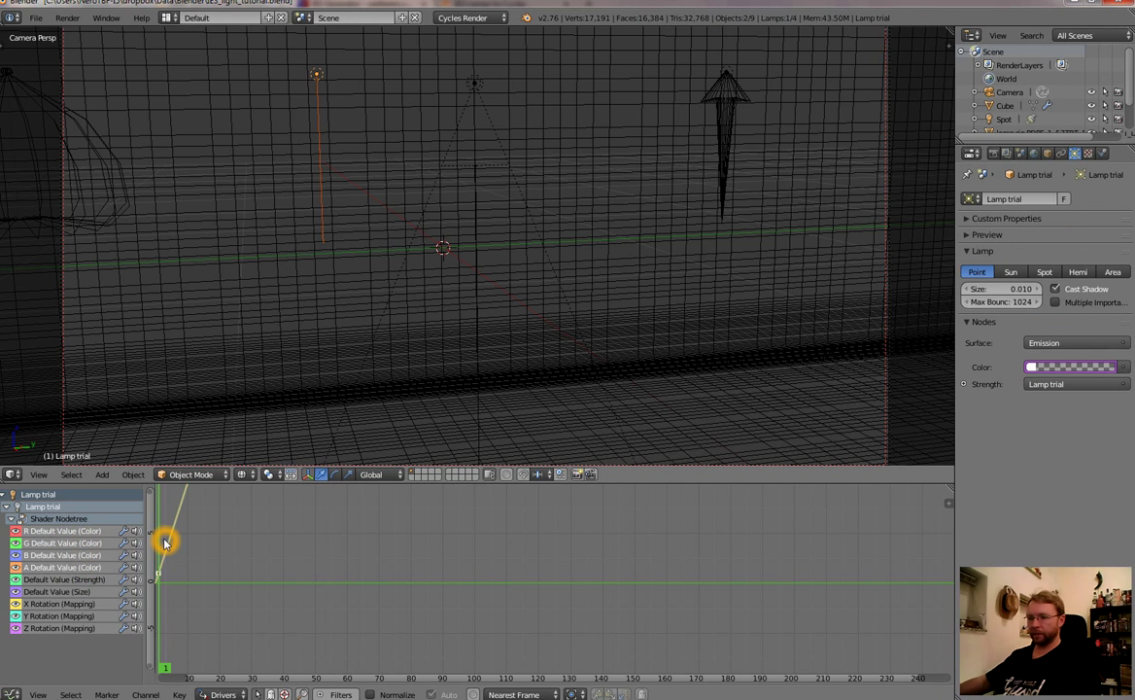
pyautogui.press('x')
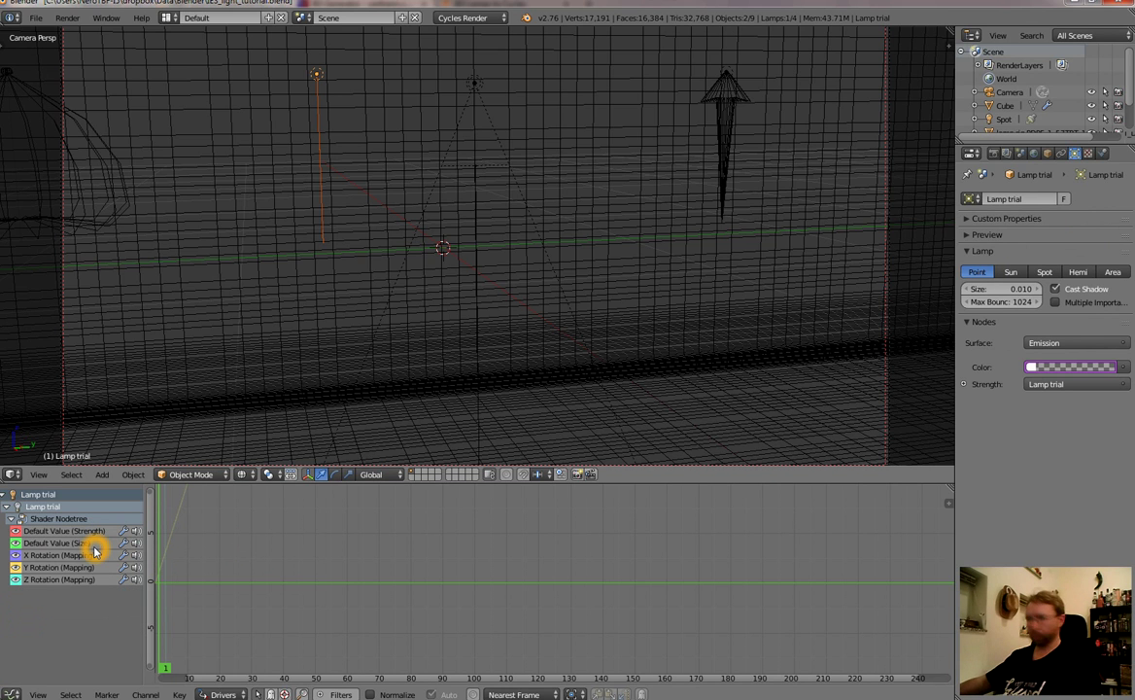
pyautogui.press('x')
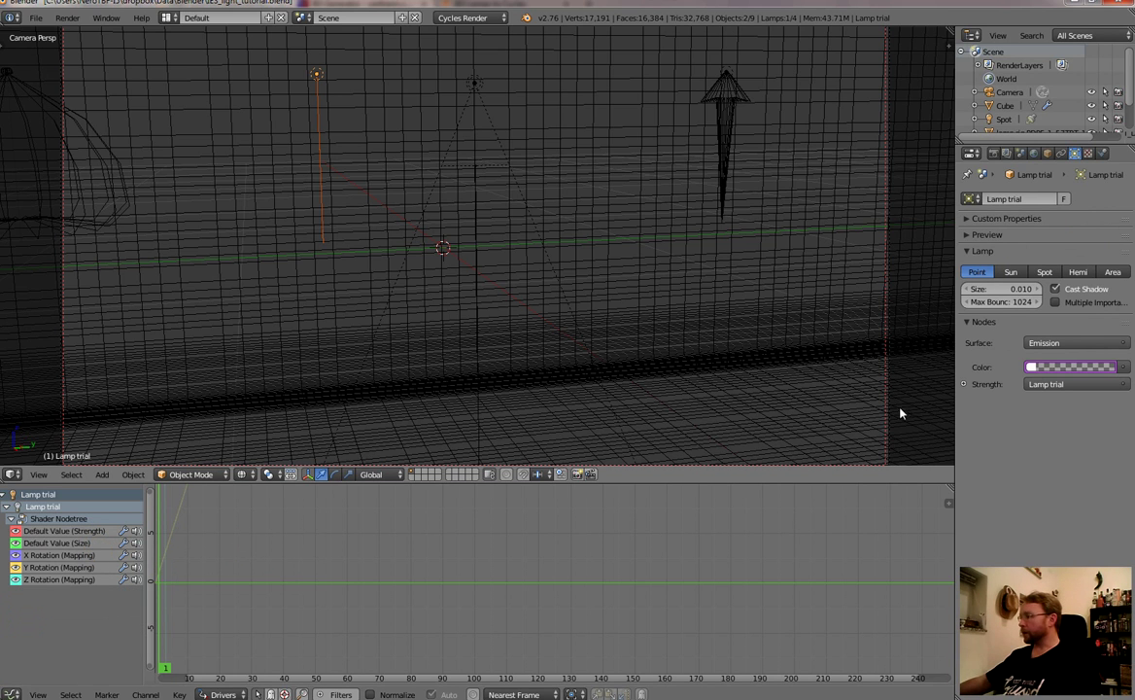
# Step: Set the trial lamp's emission color to a warm orange, about R 1.000, G 0.590, B 0.208
pyautogui.click(1110, 366)
pyautogui.click(1045, 262)
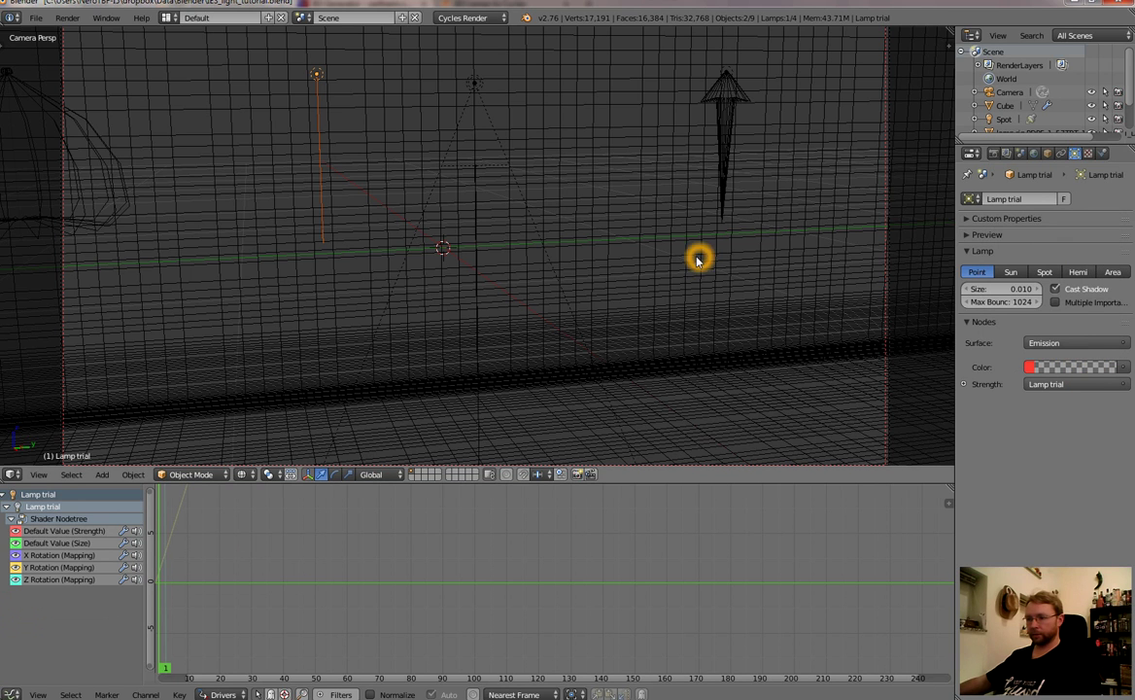
pyautogui.click(1047, 367)
pyautogui.click(1029, 236)
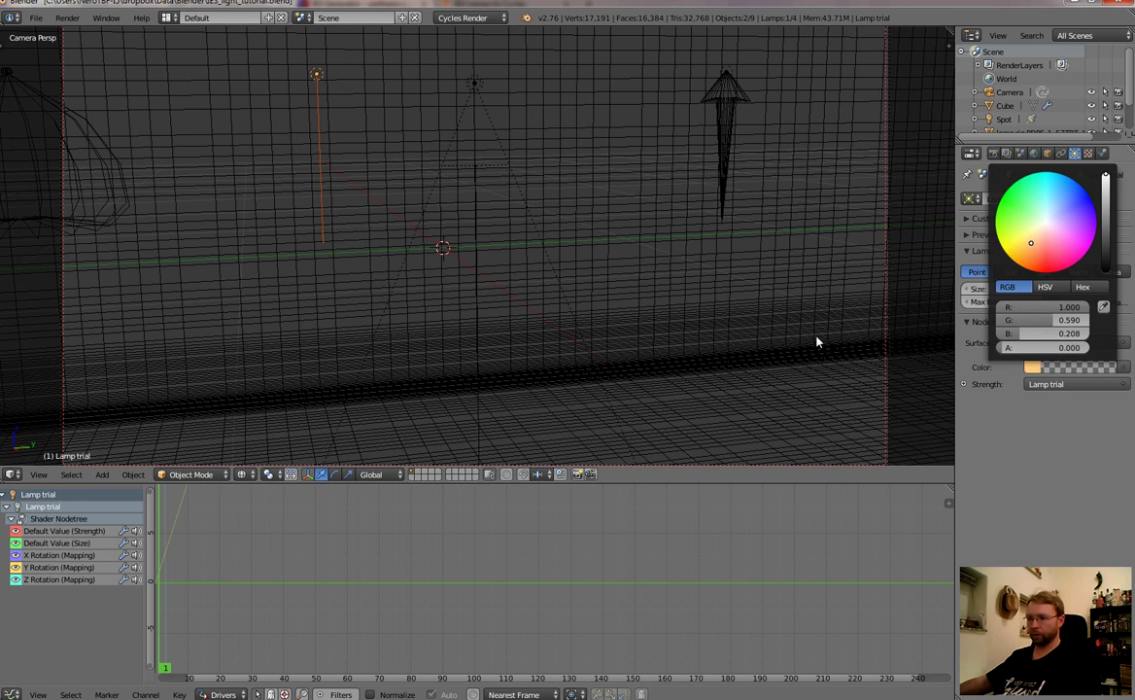
# Step: Set the viewport shading to Rendered and compare the recolored trial lamp's light with the other lamps
pyautogui.click(245, 474)
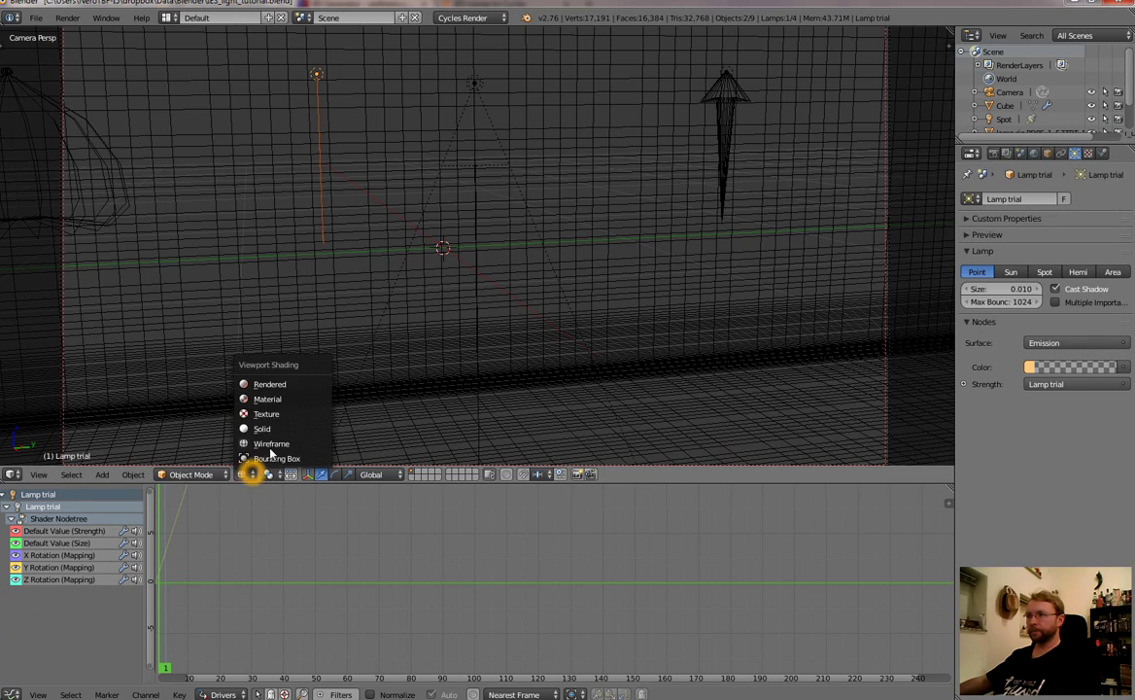
pyautogui.click(272, 385)
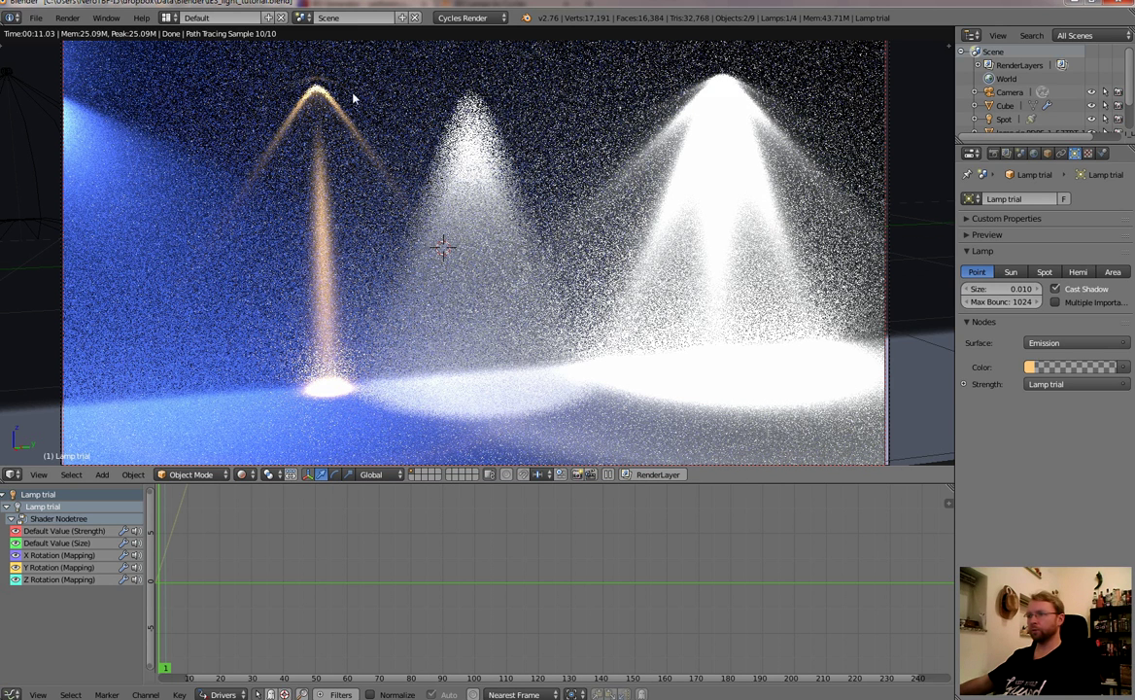
pyautogui.click(297, 153)
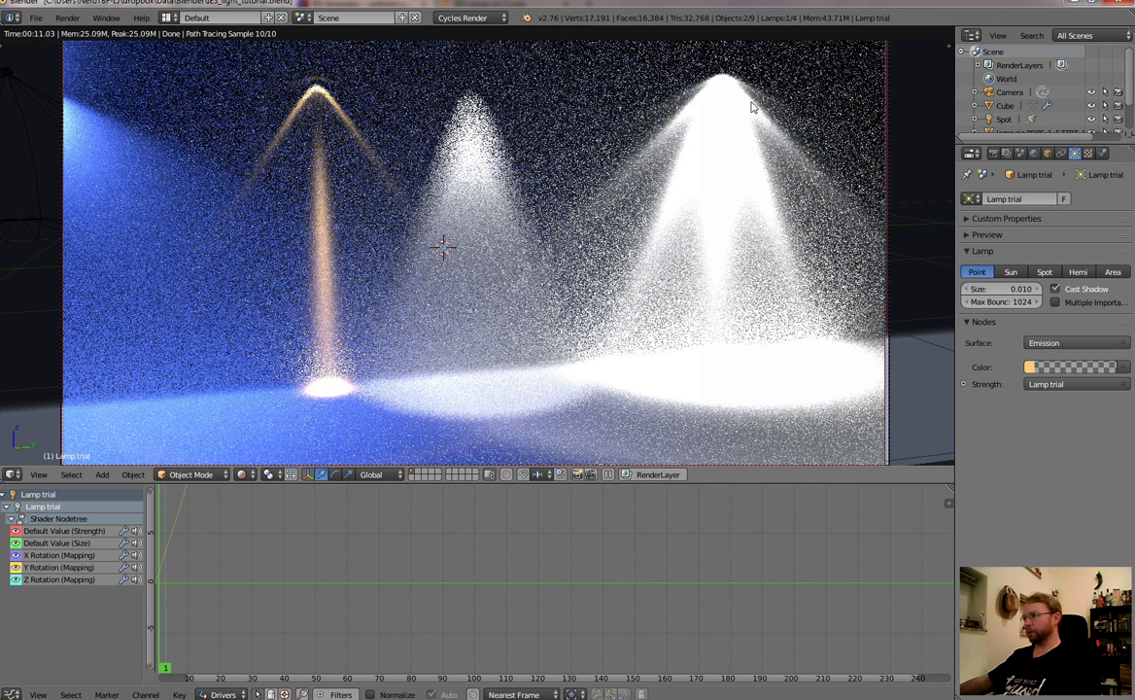